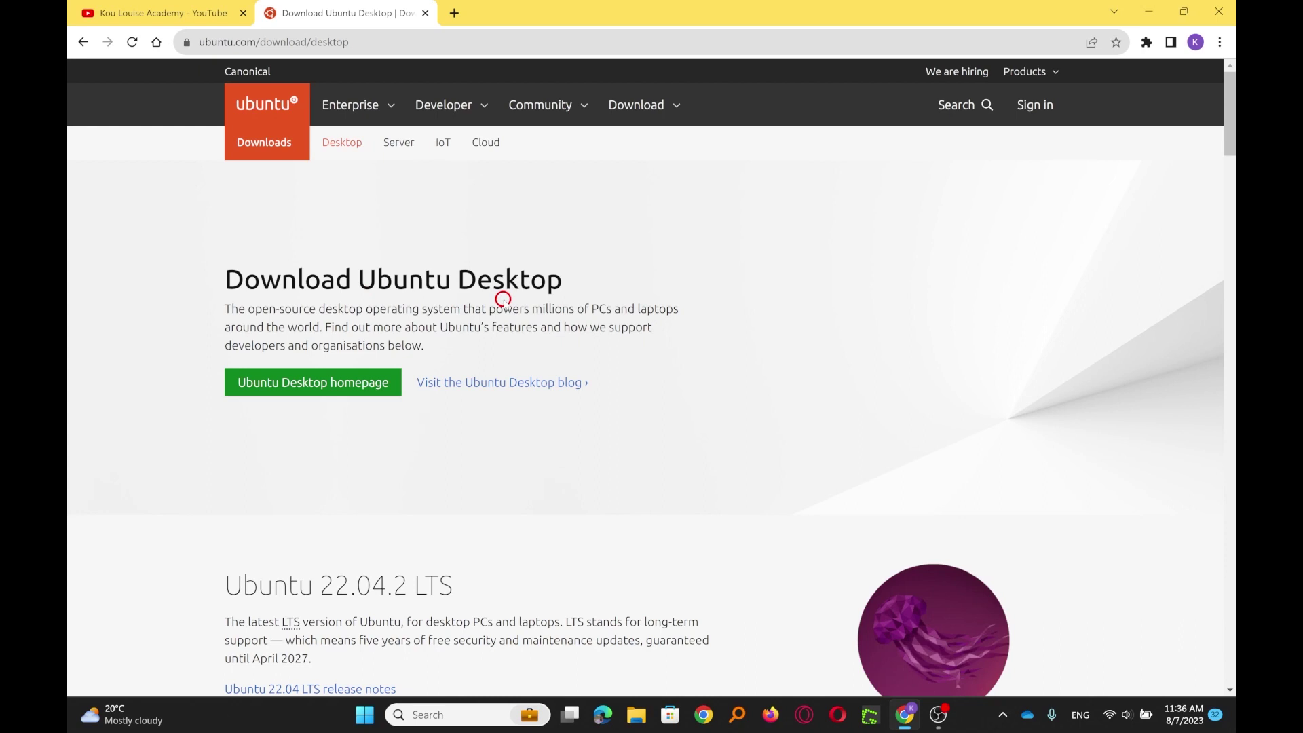
Start downloading the Ubuntu 22.04.2 LTS desktop image from the Ubuntu Desktop download page.
scroll(496, 319, "down", 3)
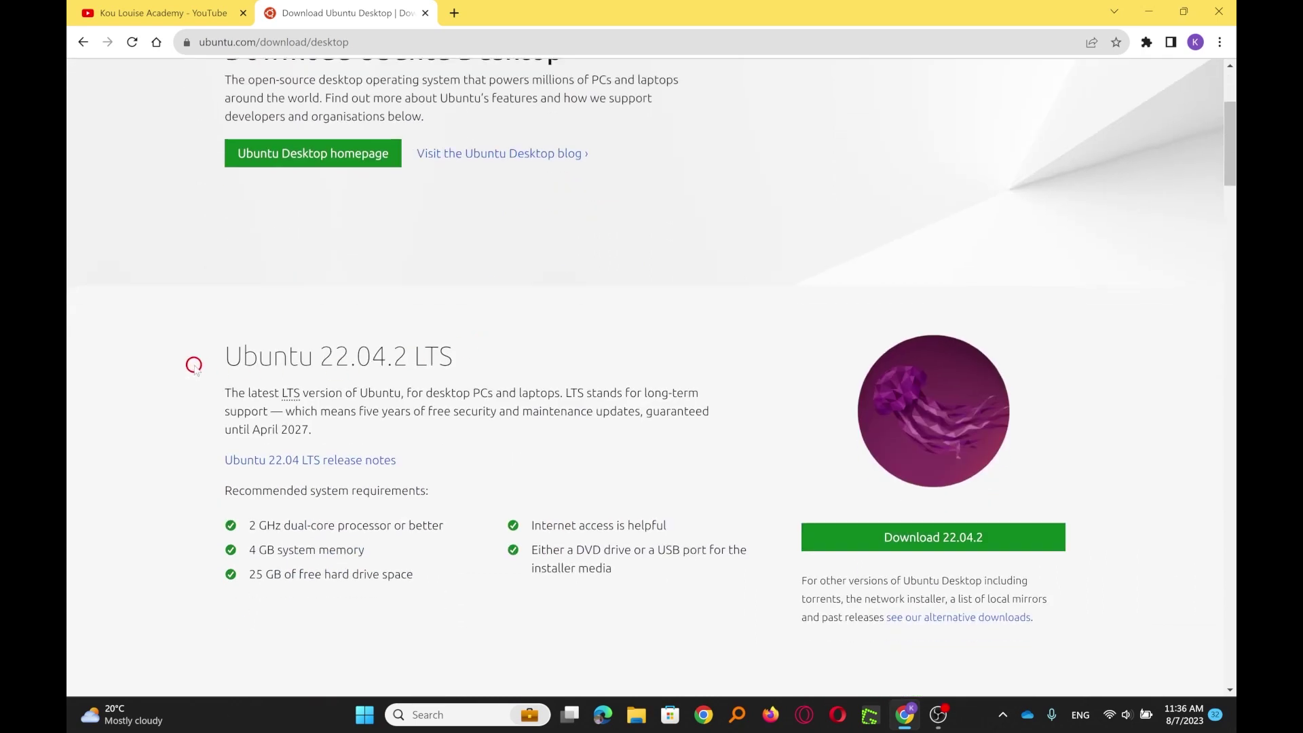
left_click_drag(218, 357, 462, 360)
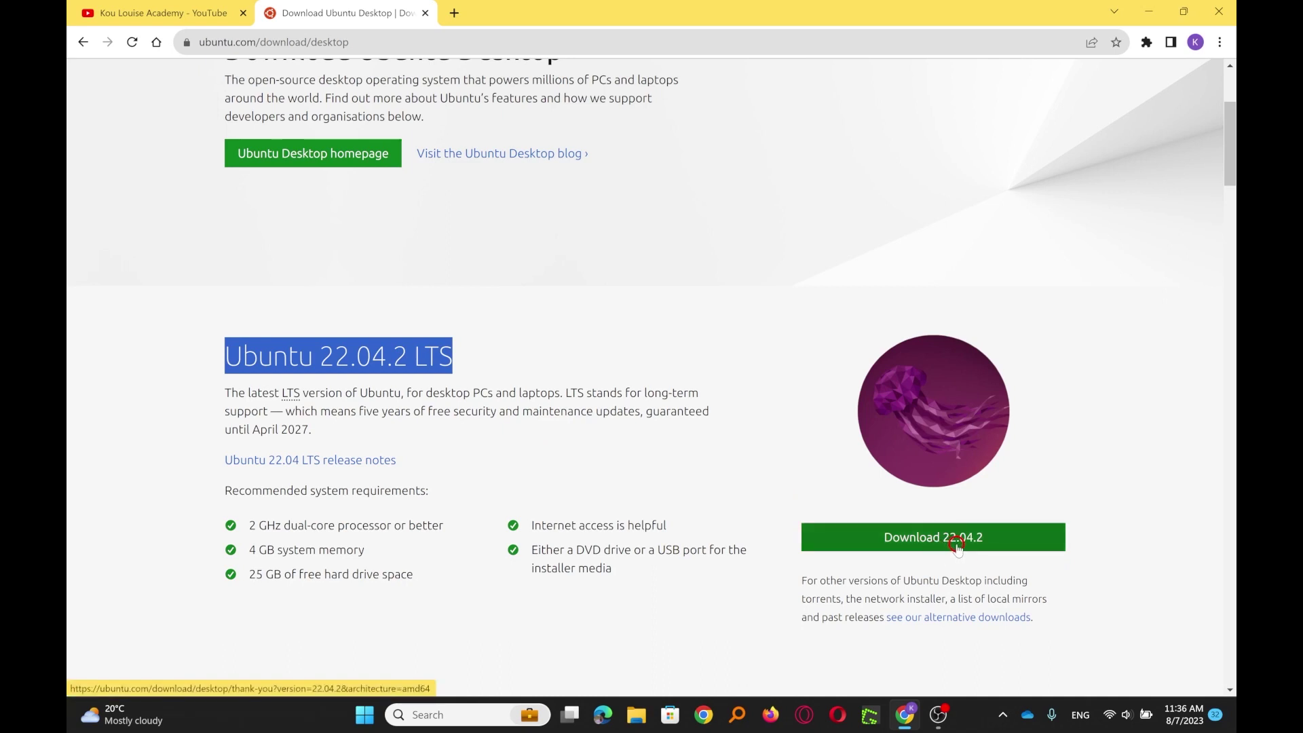
key("ctrl+s")
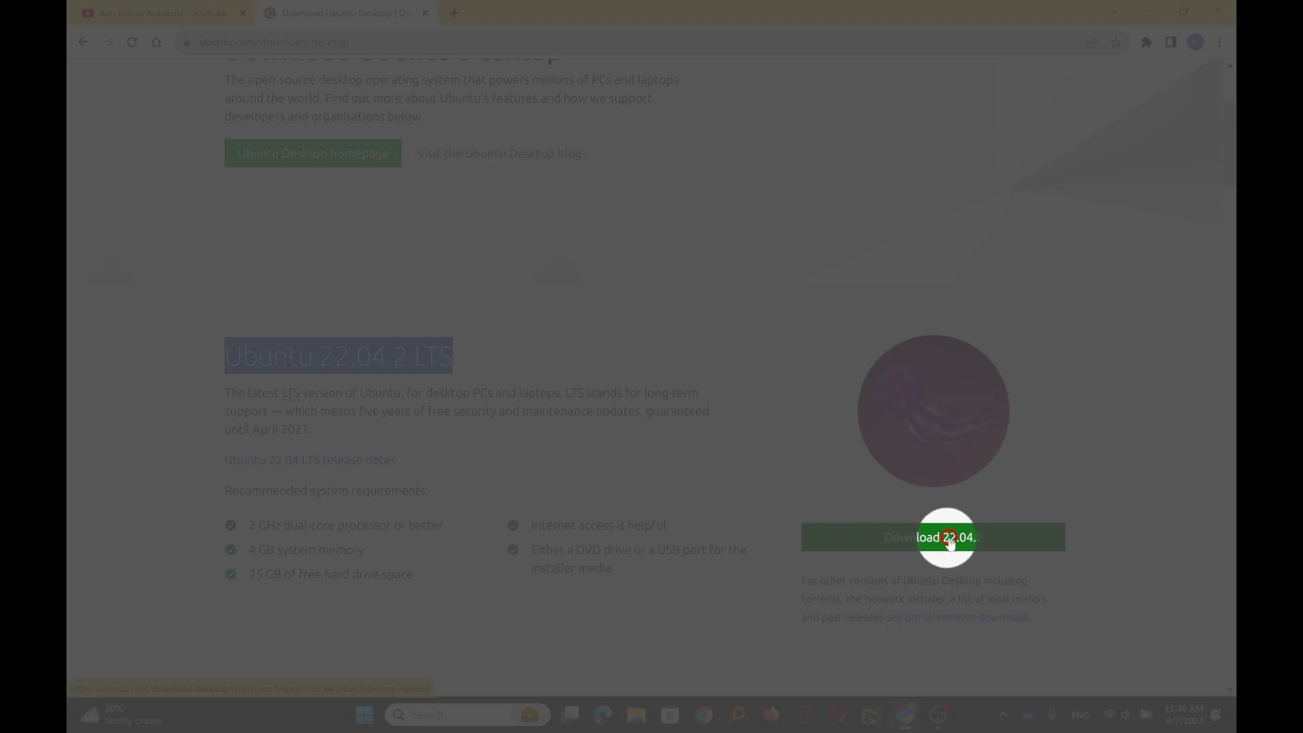
key("ctrl+s")
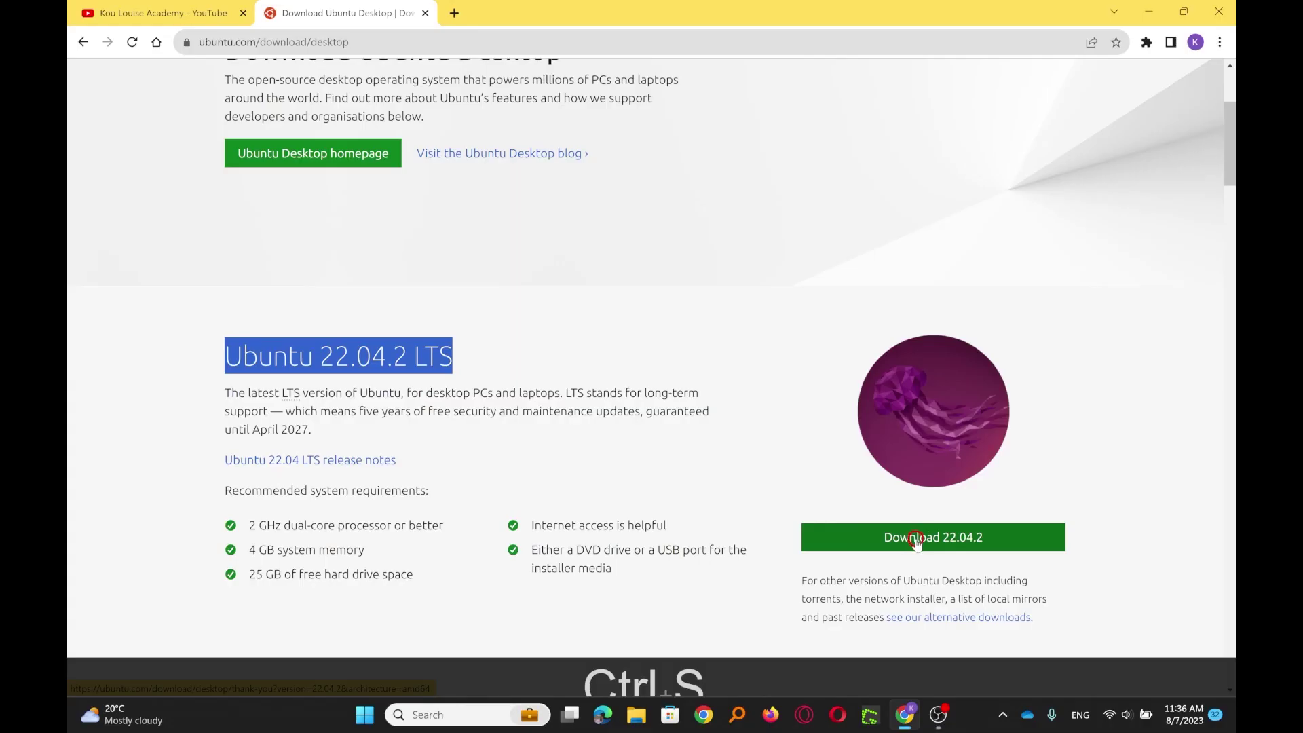
left_click(916, 540)
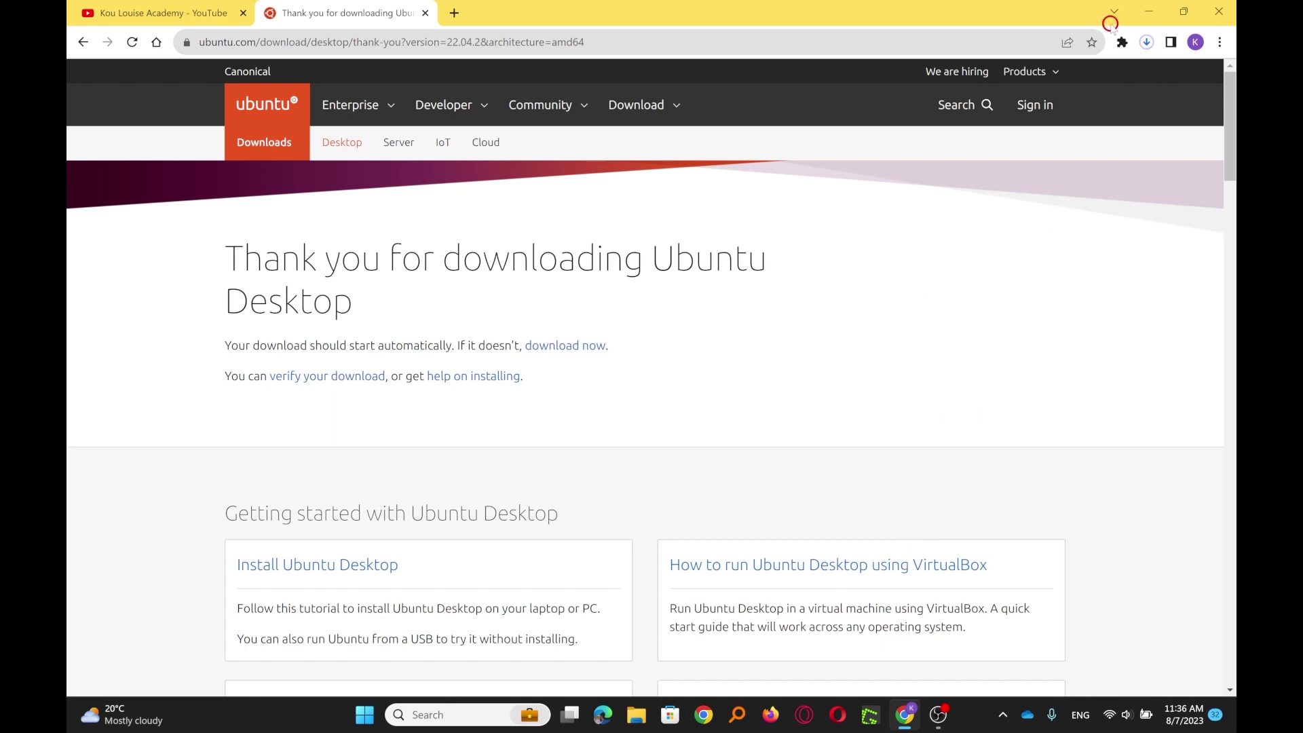
Check the recent downloads and cancel the download of ubuntu-22.04.2-desktop-amd64.iso.
left_click(1146, 43)
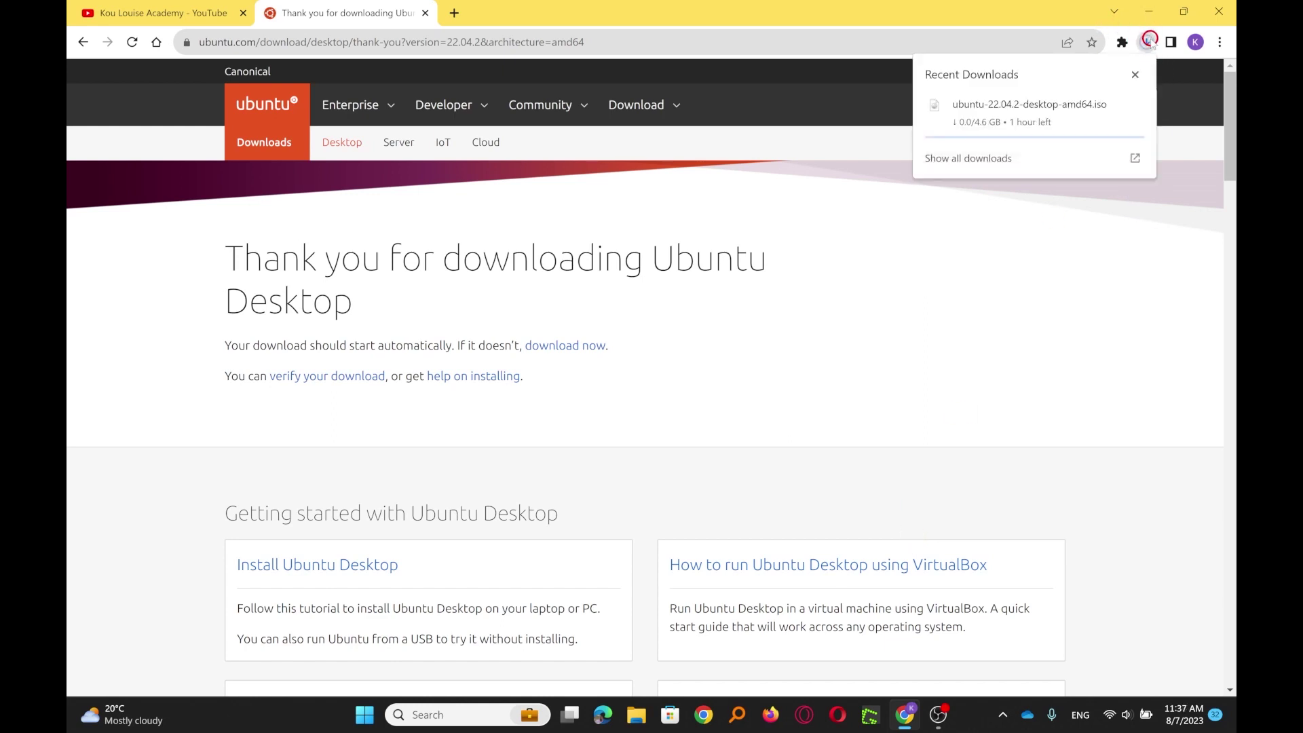
mouse_move(1054, 112)
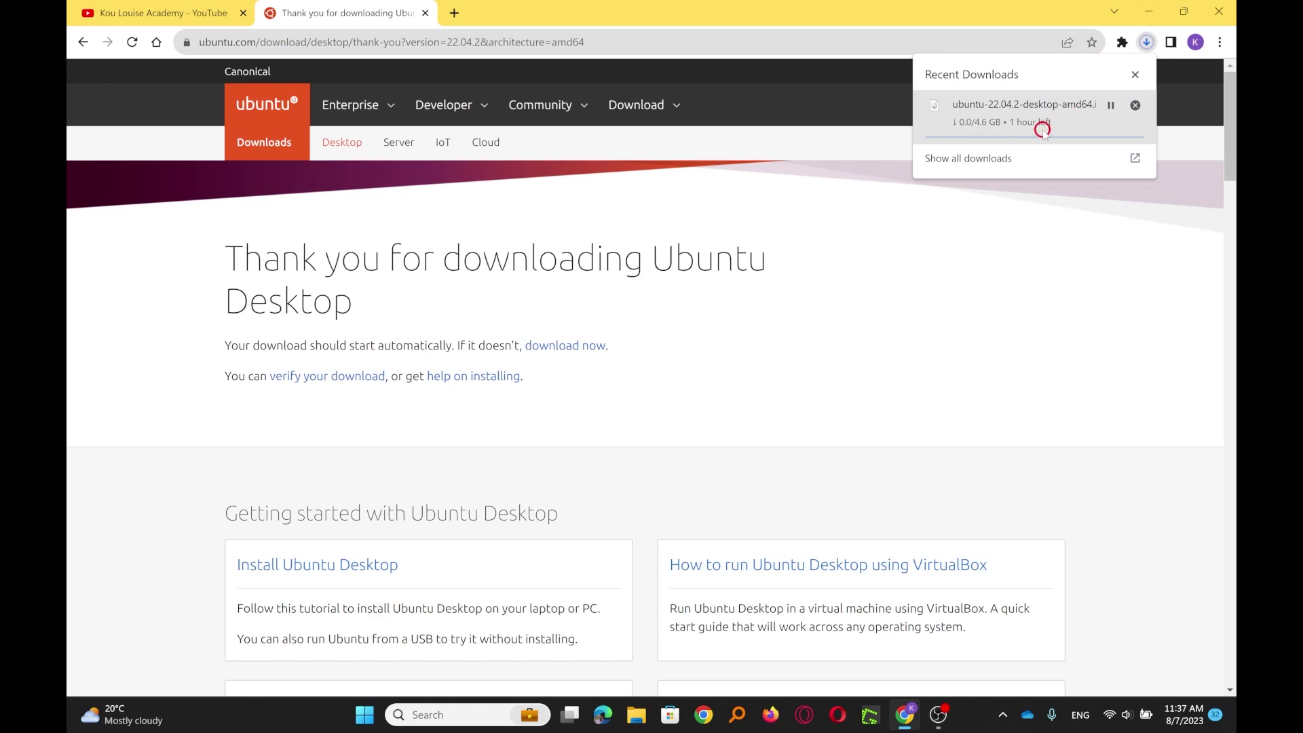
left_click(1136, 107)
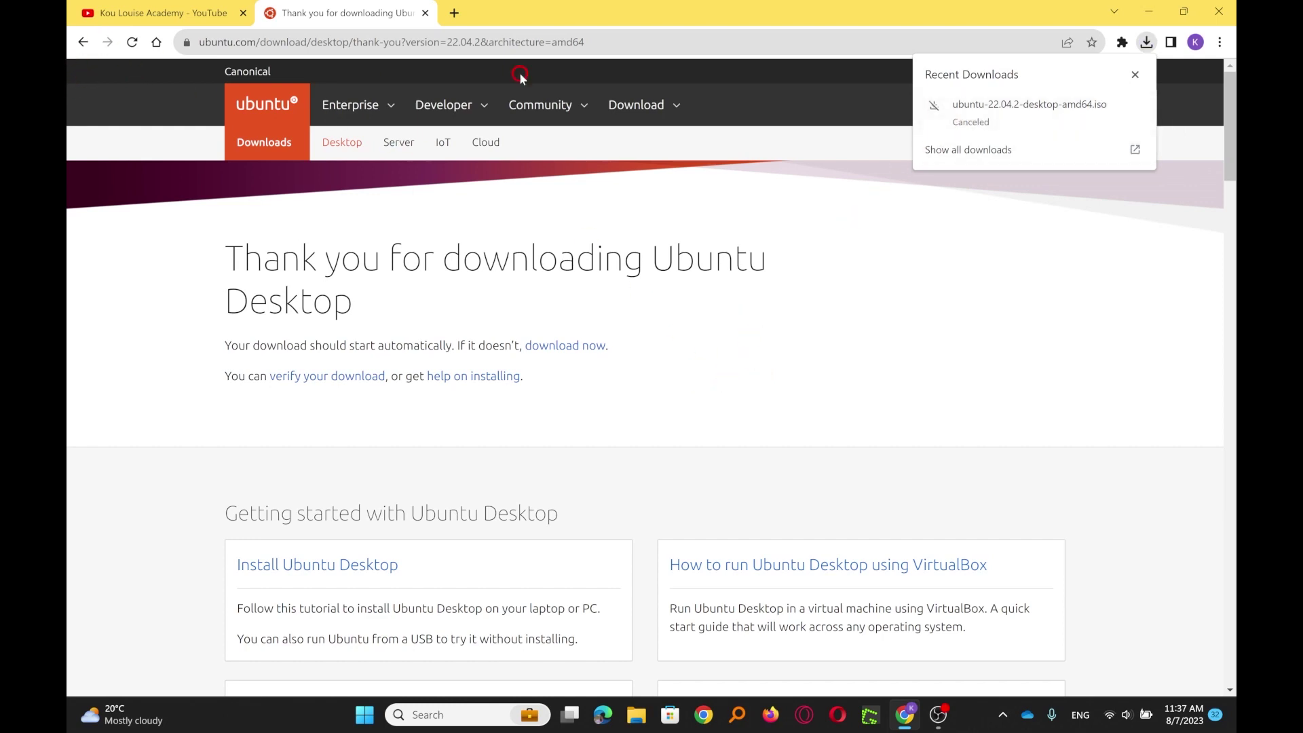
Return to the Ubuntu Desktop download page and highlight the recommended system requirements for Ubuntu 22.04.2 LTS.
left_click(81, 45)
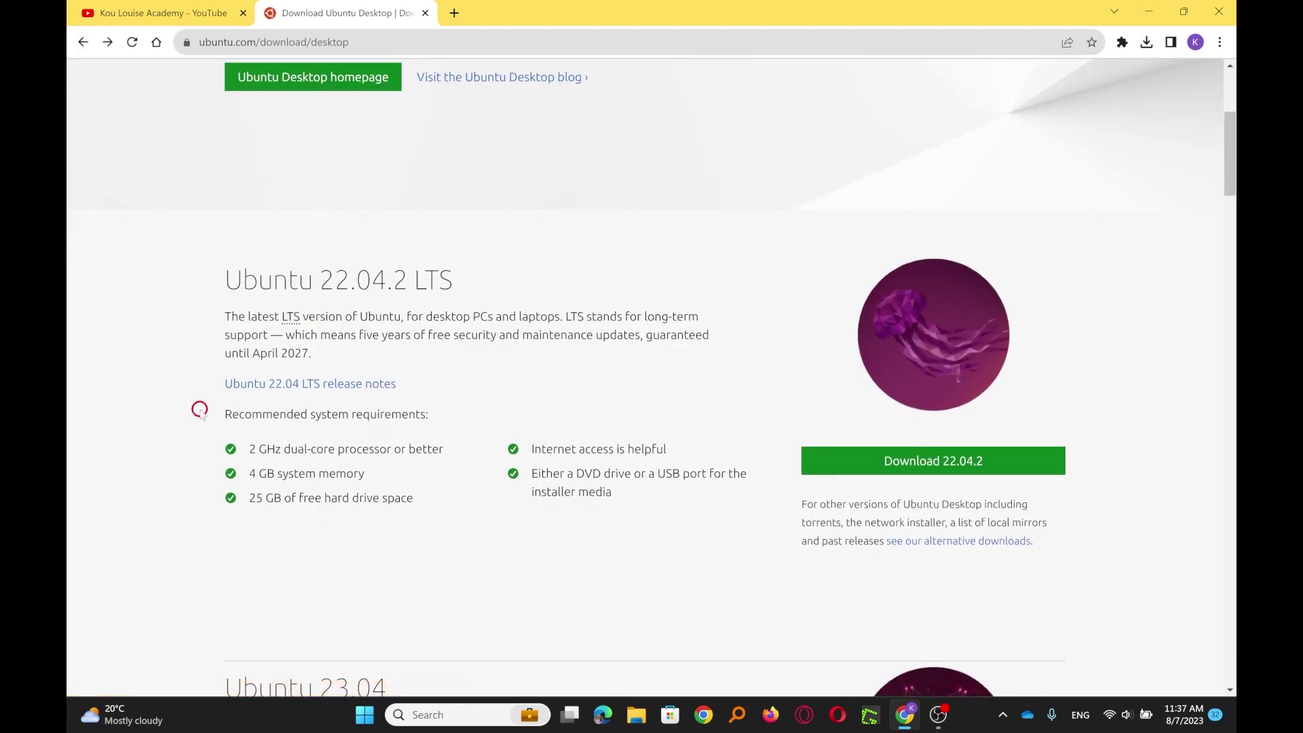
left_click_drag(231, 410, 638, 503)
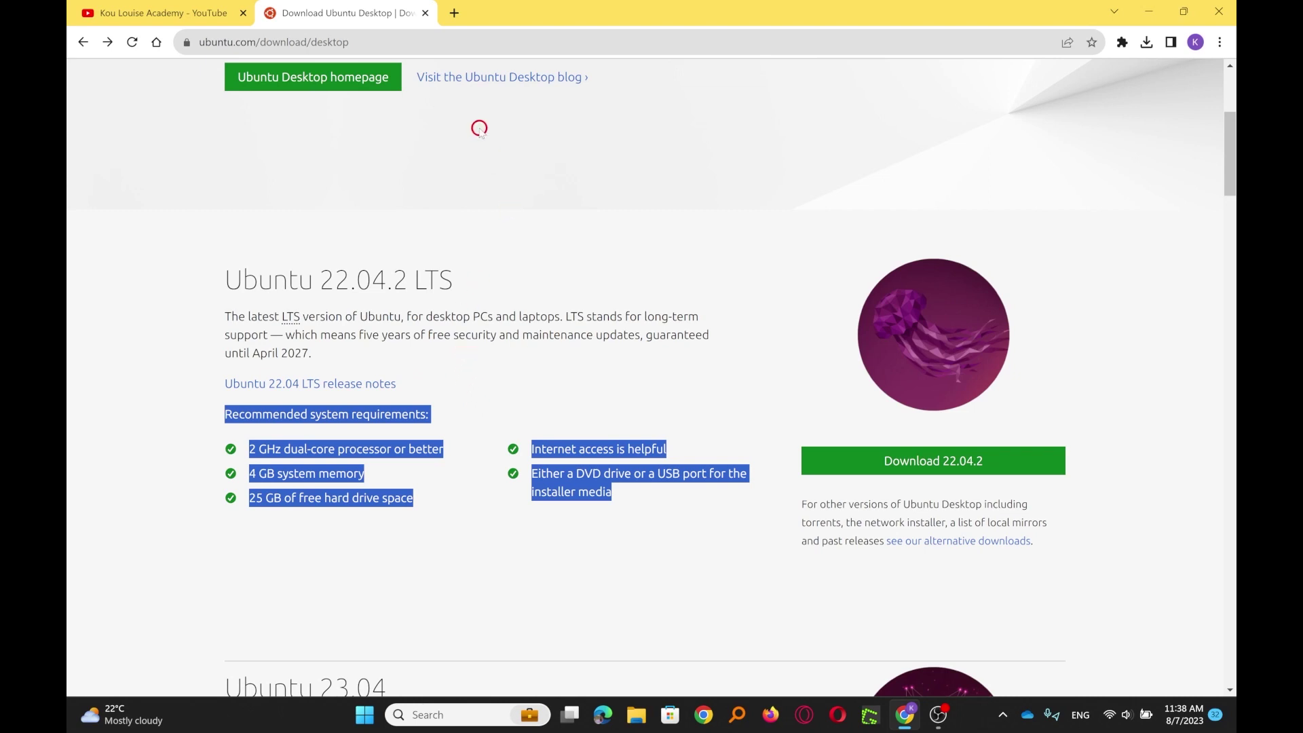
Search the web for "download vmware player" in a new browser tab.
left_click(455, 13)
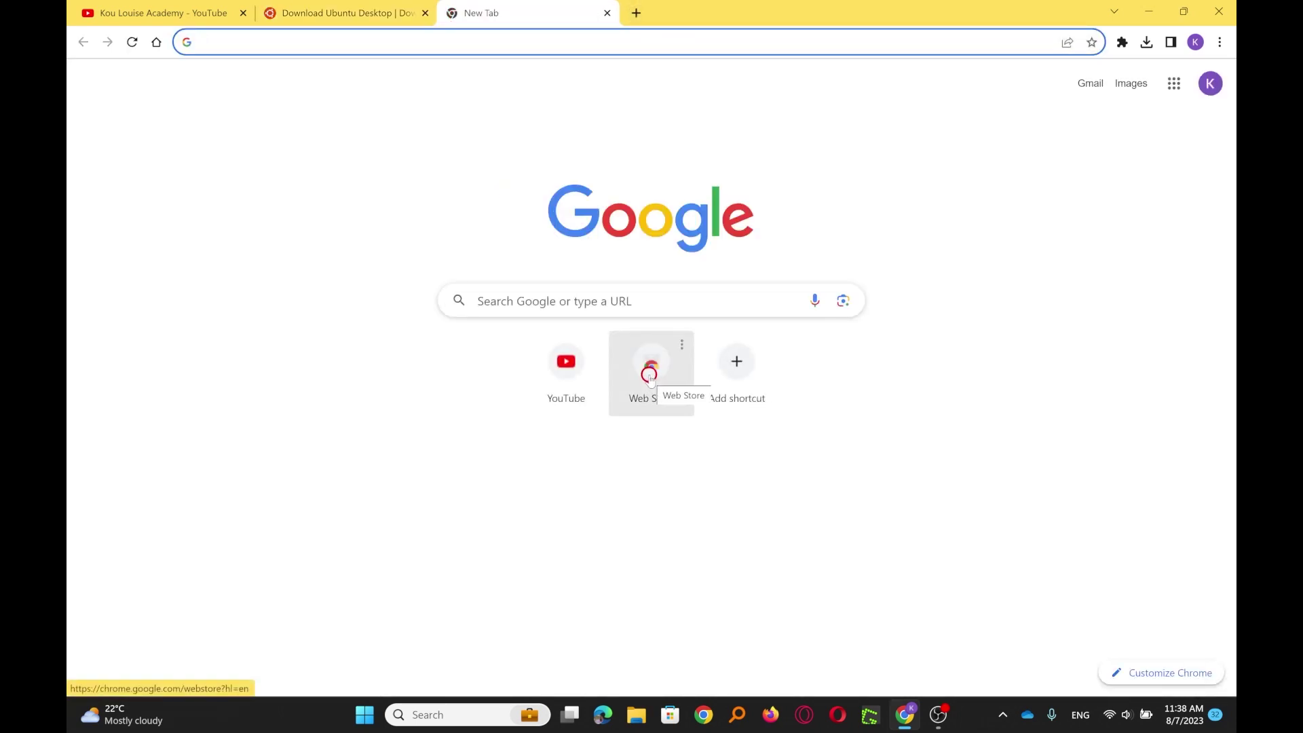
type("down")
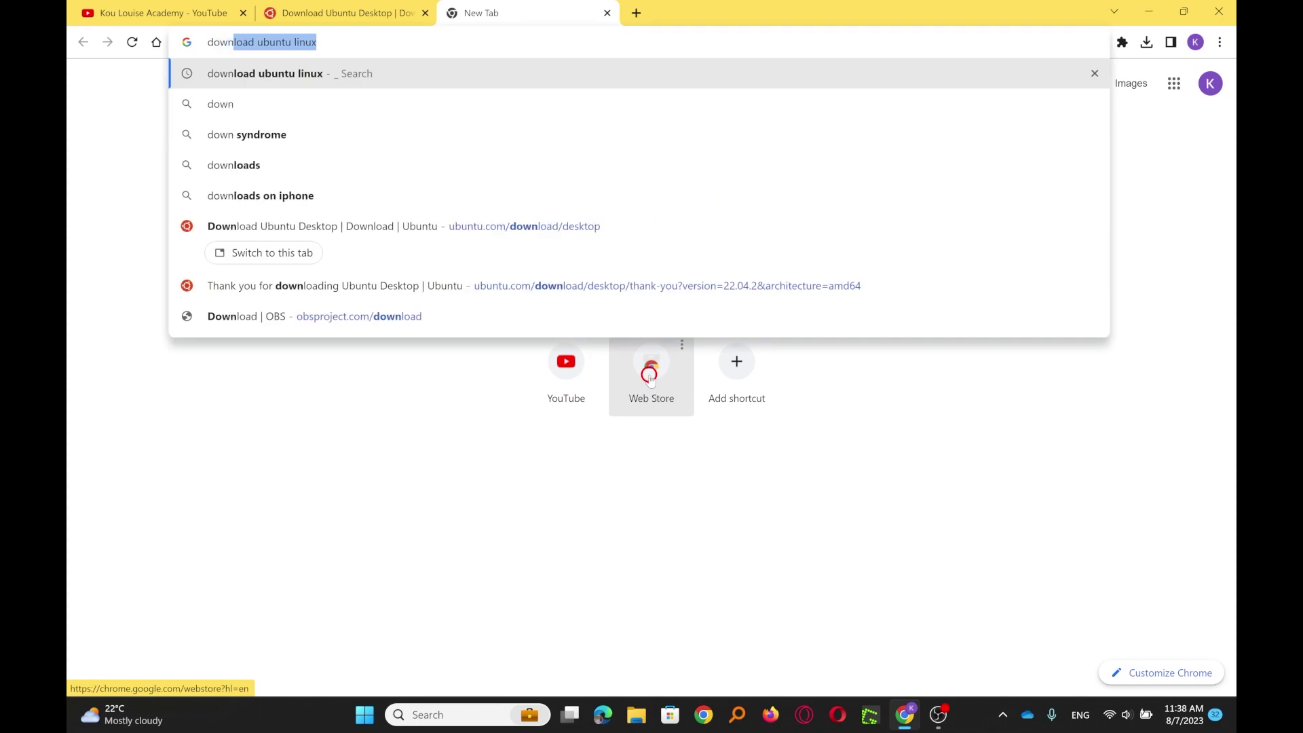
type("load vmwplaye")
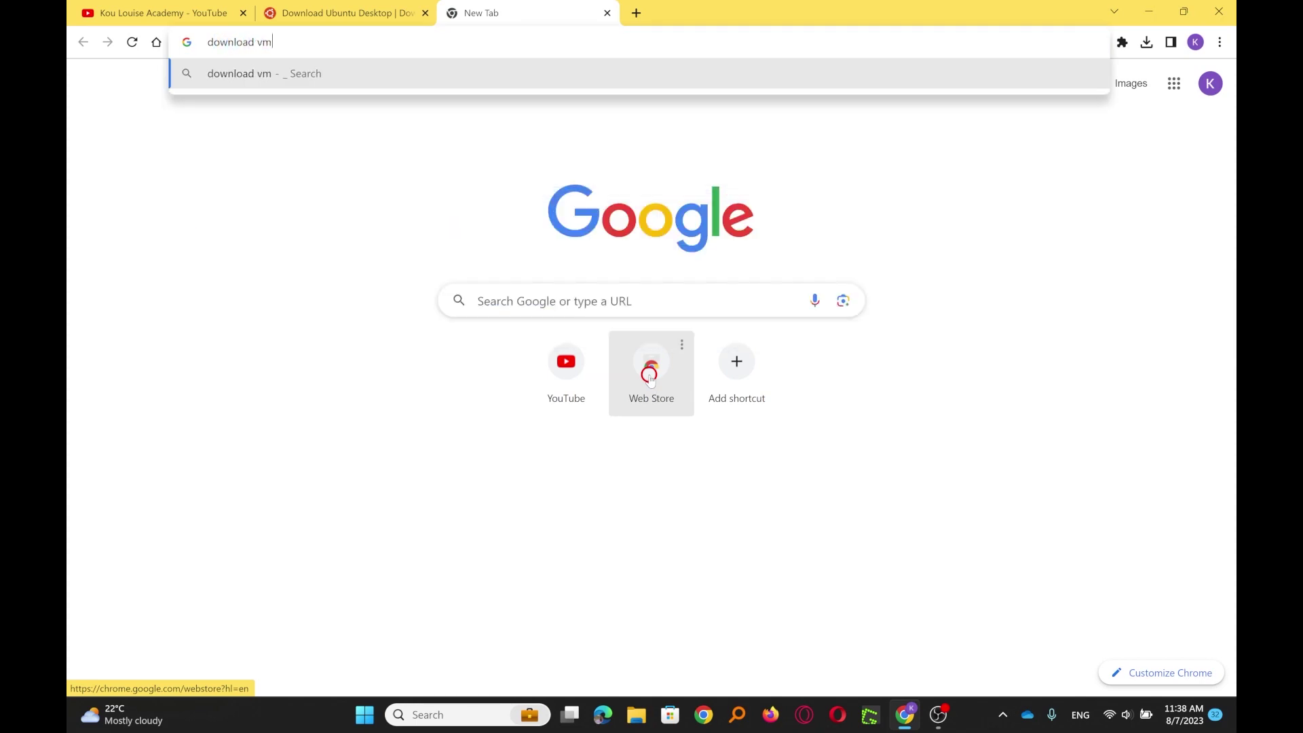
key("BackSpace")
key("BackSpace")
key("BackSpace")
type("are player")
key("Return")
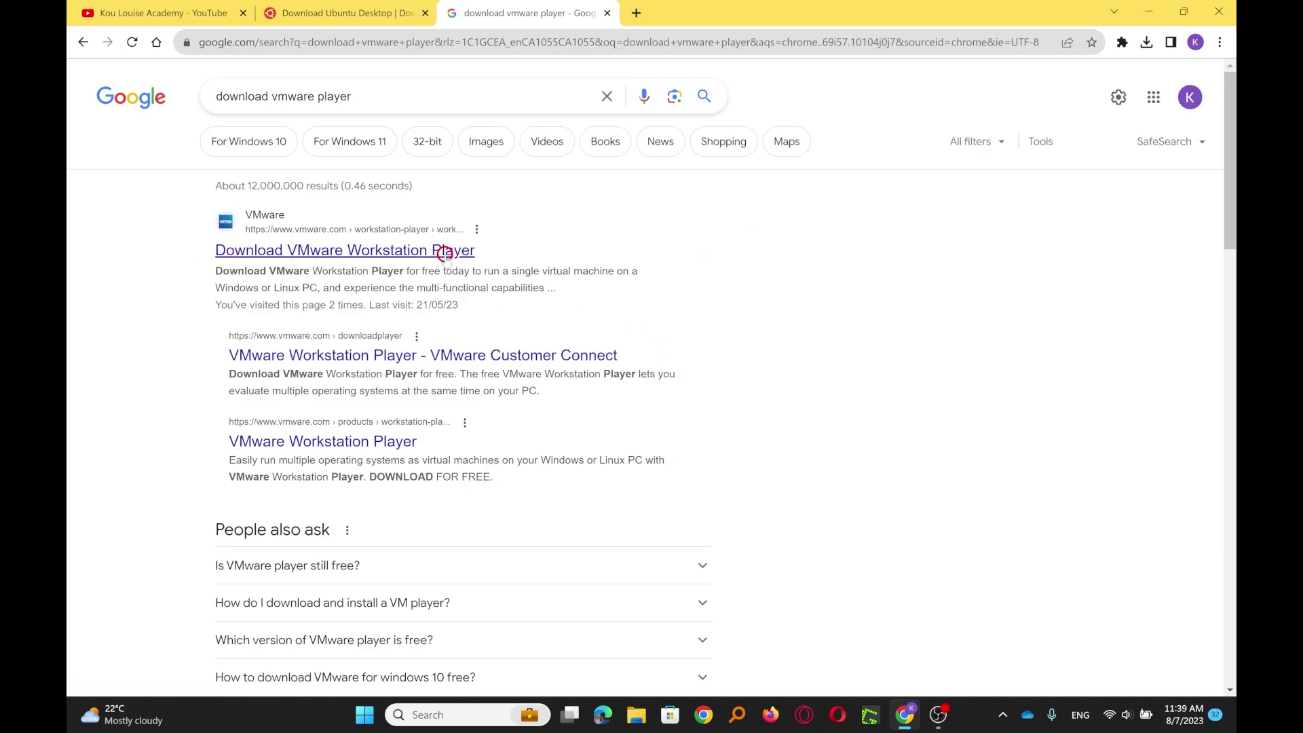
Open the Download VMware Workstation Player result and examine the Workstation 17 Player offers for Windows and Linux.
left_click(331, 252)
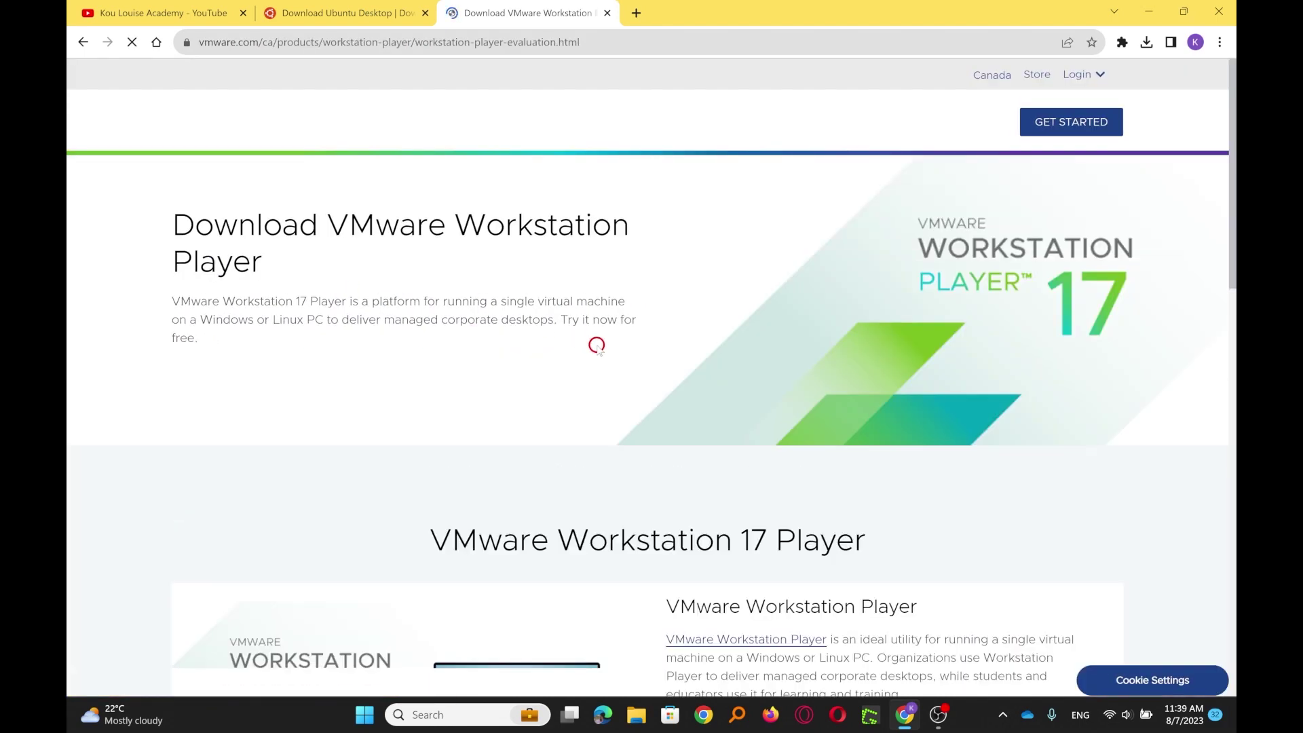
scroll(778, 428, "down", 3)
scroll(770, 431, "up", 2)
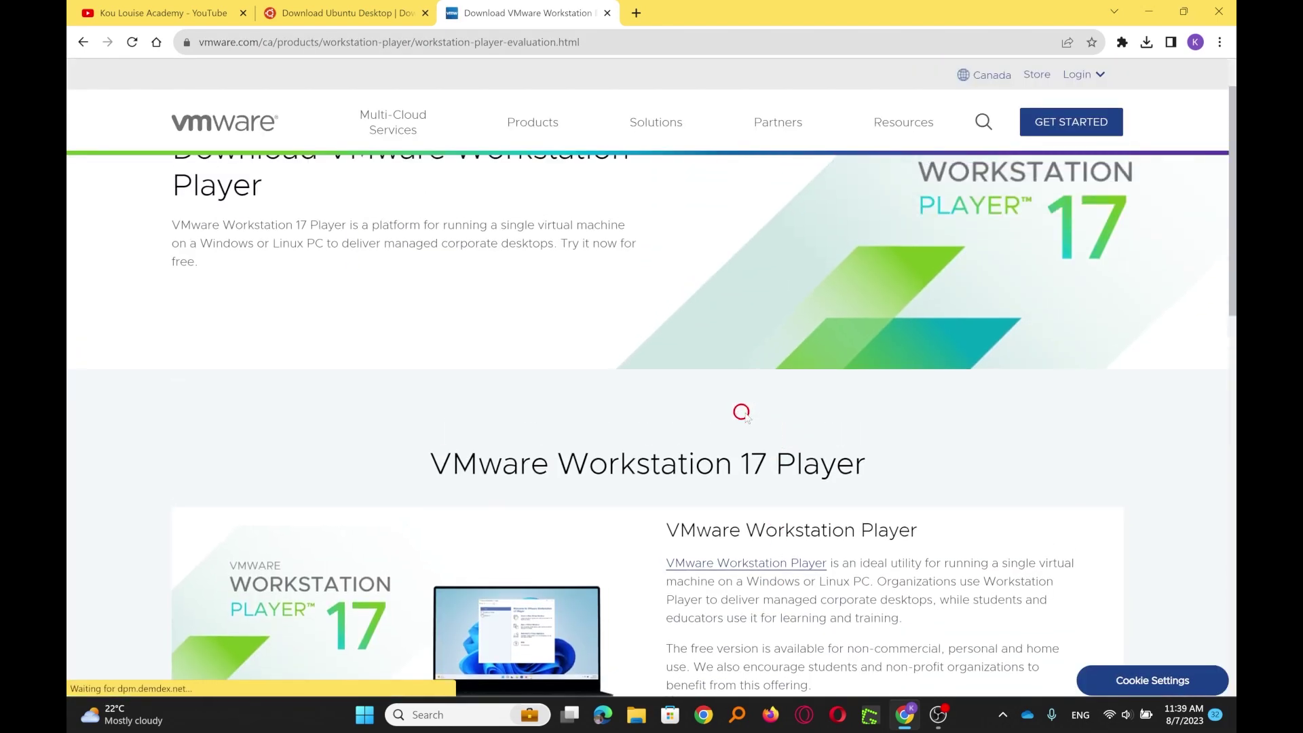
scroll(754, 447, "down", 2)
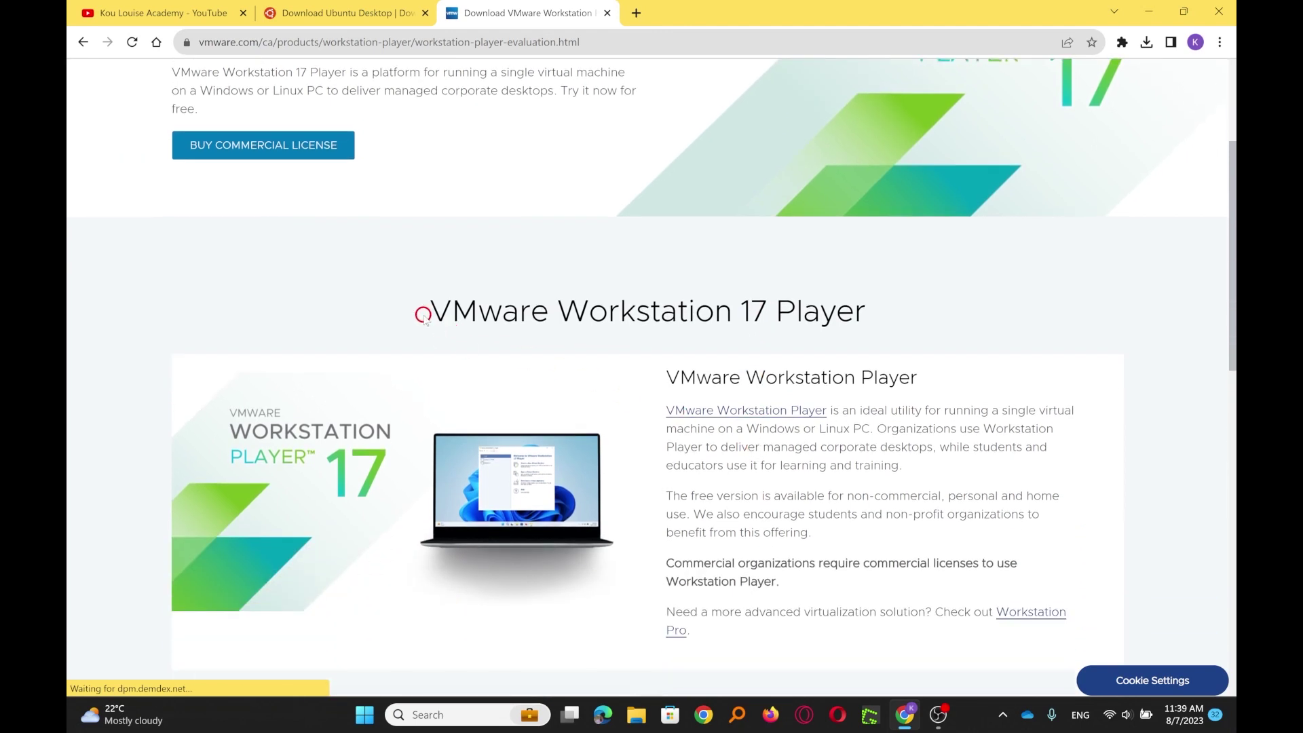
scroll(794, 377, "down", 3)
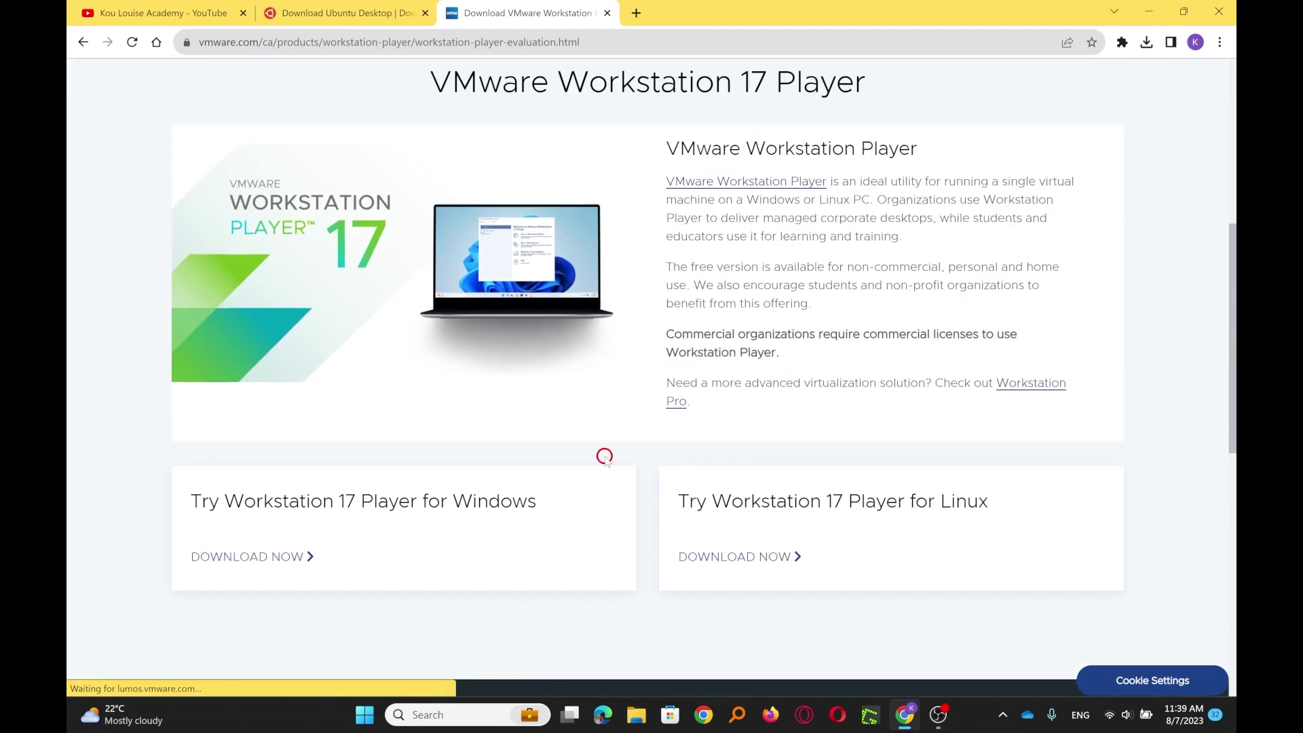
left_click_drag(290, 499, 629, 500)
left_click_drag(794, 501, 1073, 502)
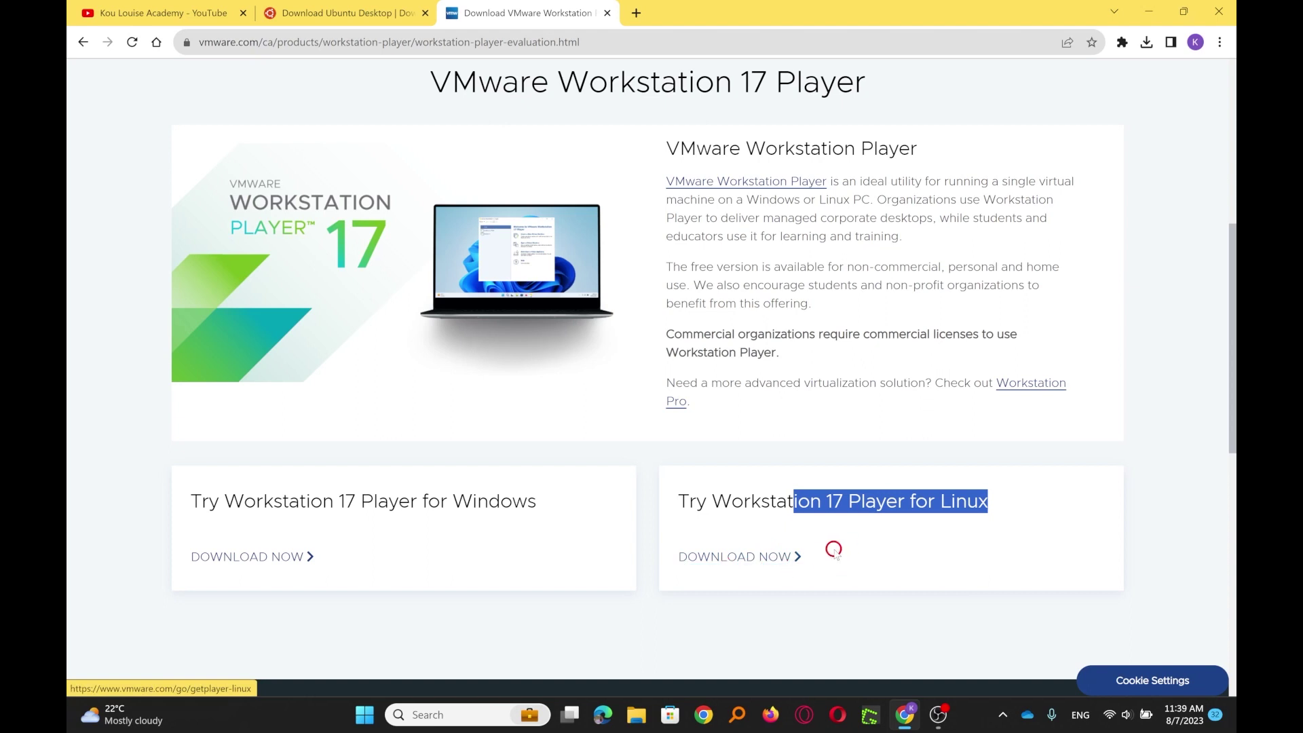
Search for "download vmware fusion player" in a new browser tab and open the VMware Fusion Player – Personal Use License page.
left_click(634, 14)
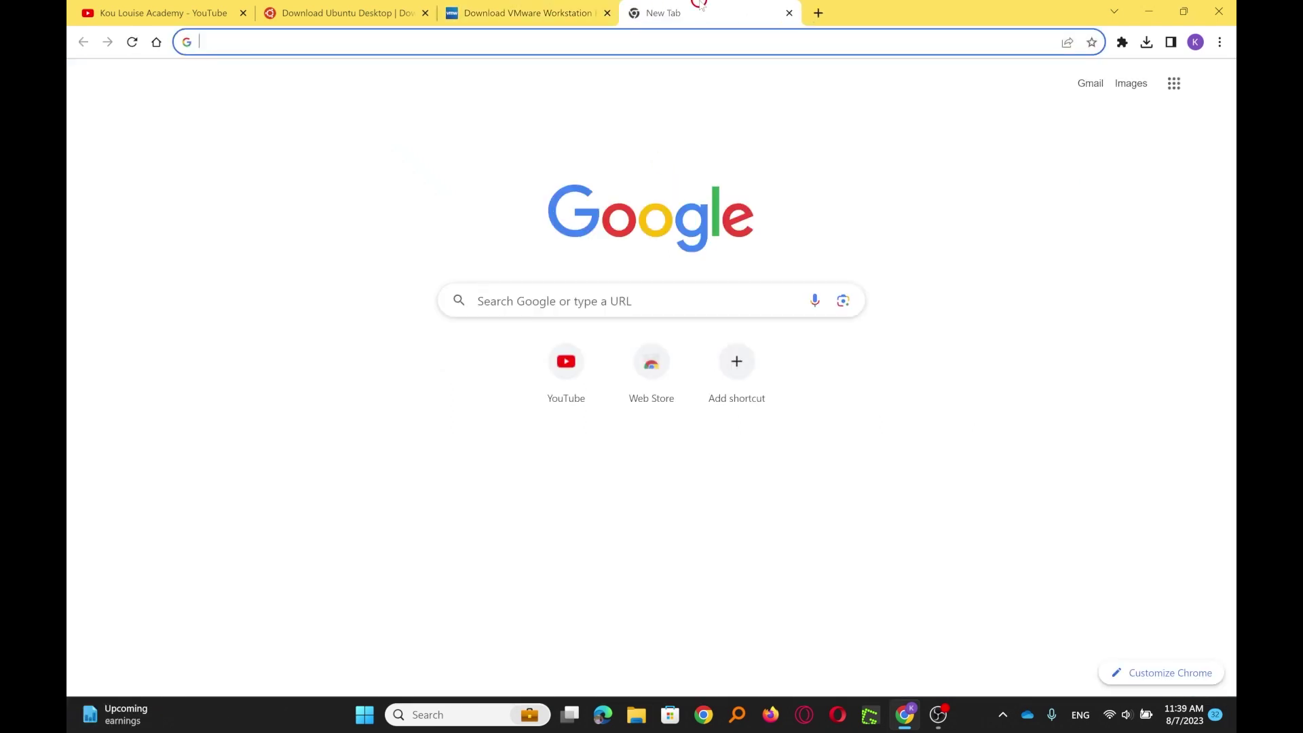
type("wm")
key("BackSpace")
key("BackSpace")
type("download")
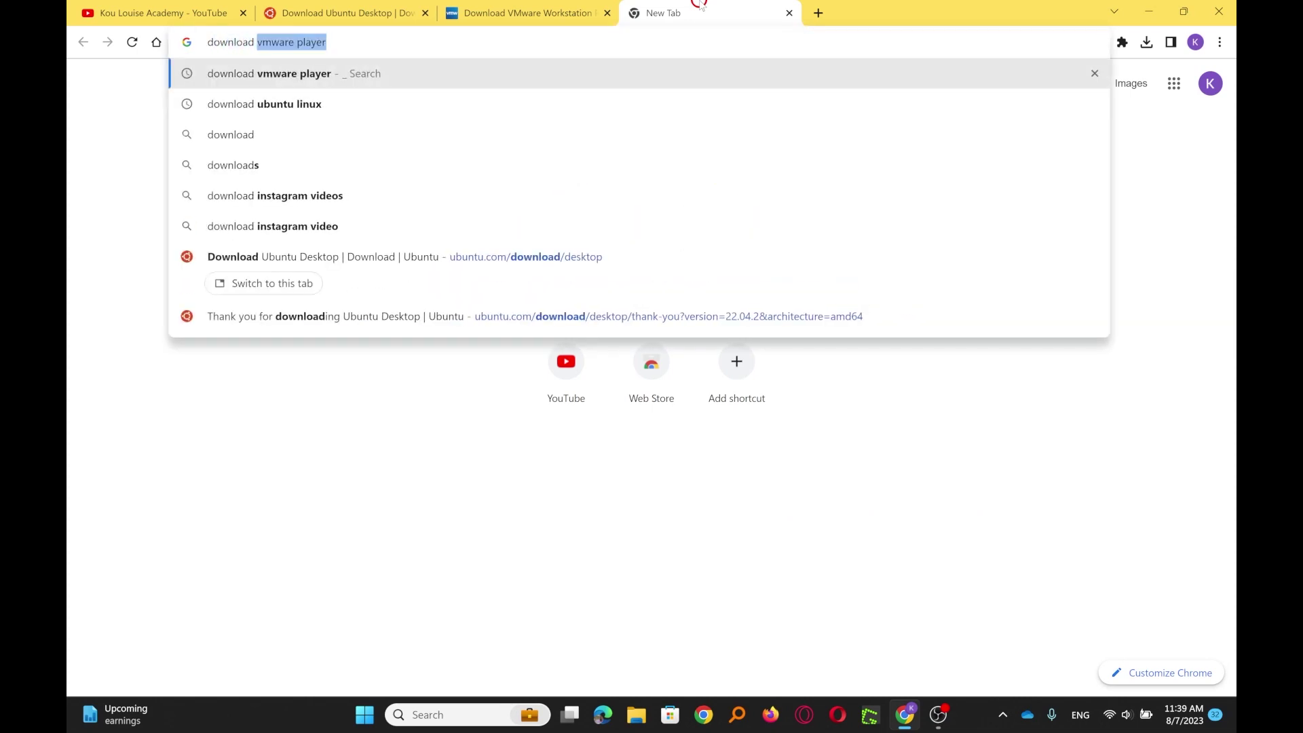
key("Right")
key("BackSpace")
key("BackSpace")
key("BackSpace")
key("BackSpace")
key("BackSpace")
key("BackSpace")
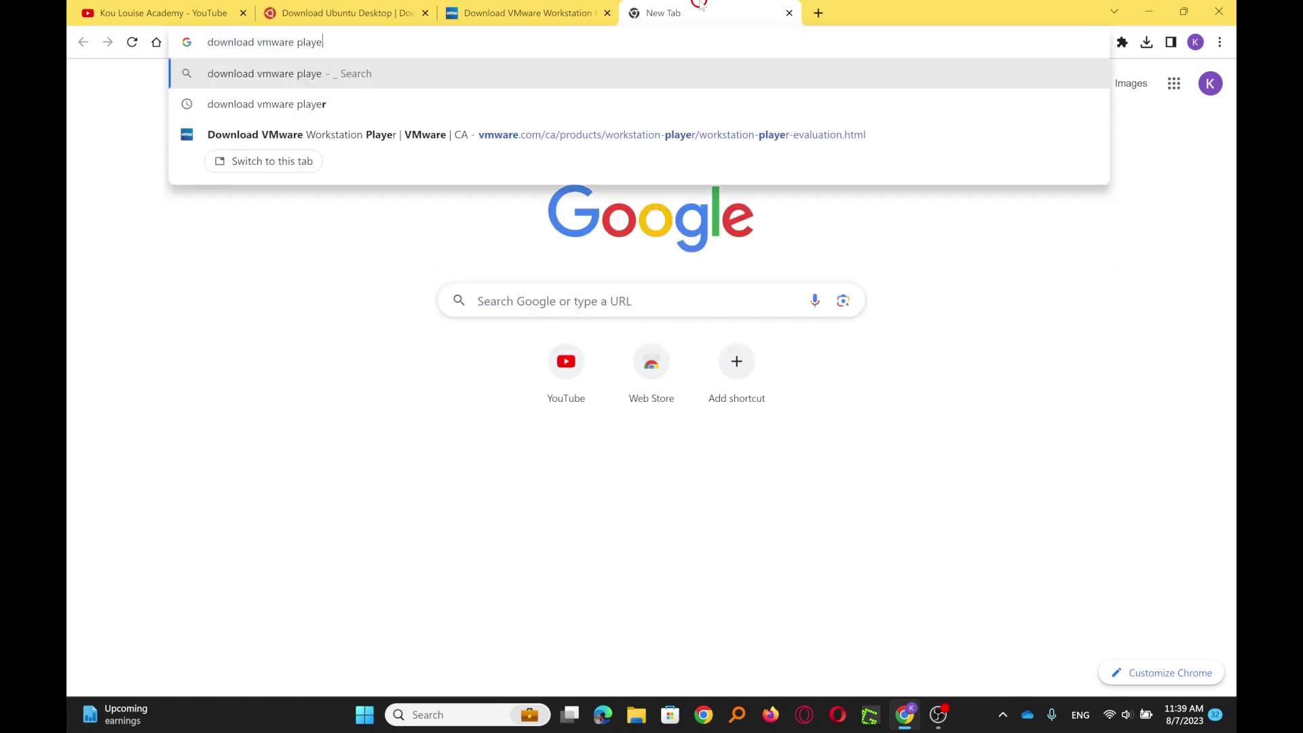
type("play")
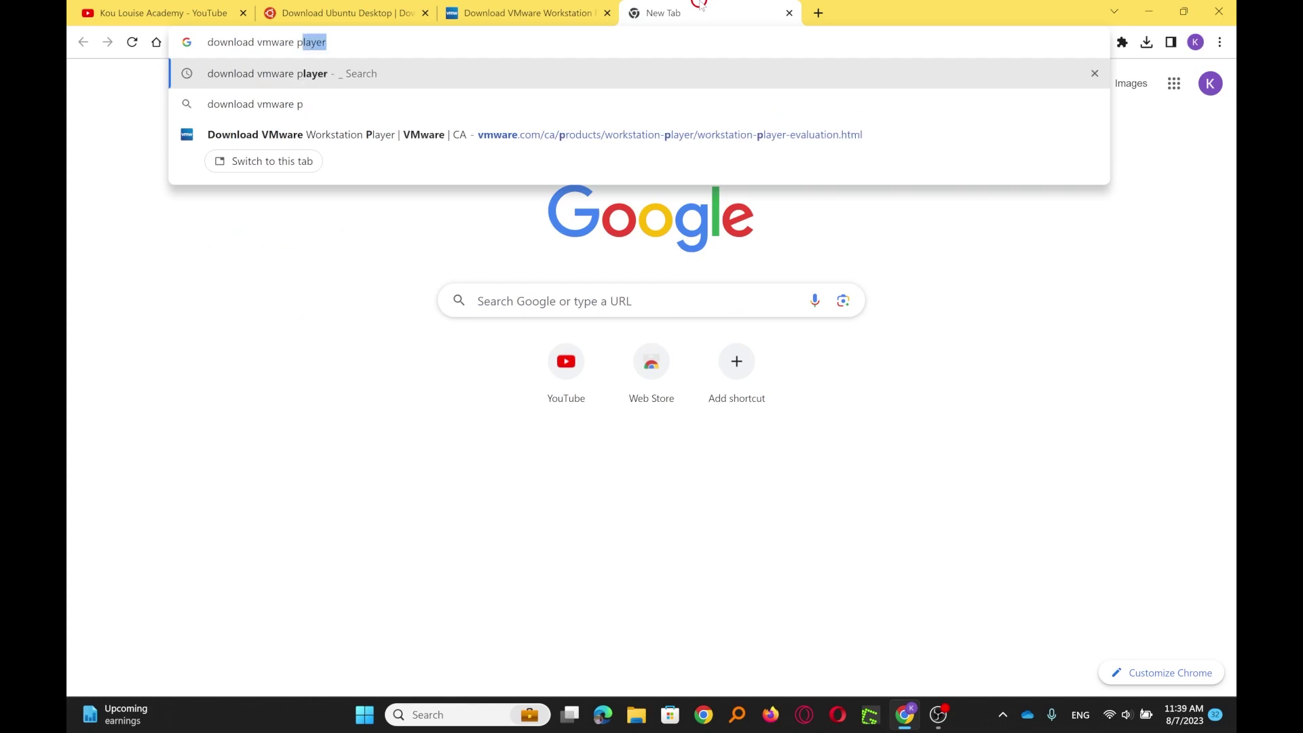
key("BackSpace")
key("BackSpace")
key("BackSpace")
key("BackSpace")
key("BackSpace")
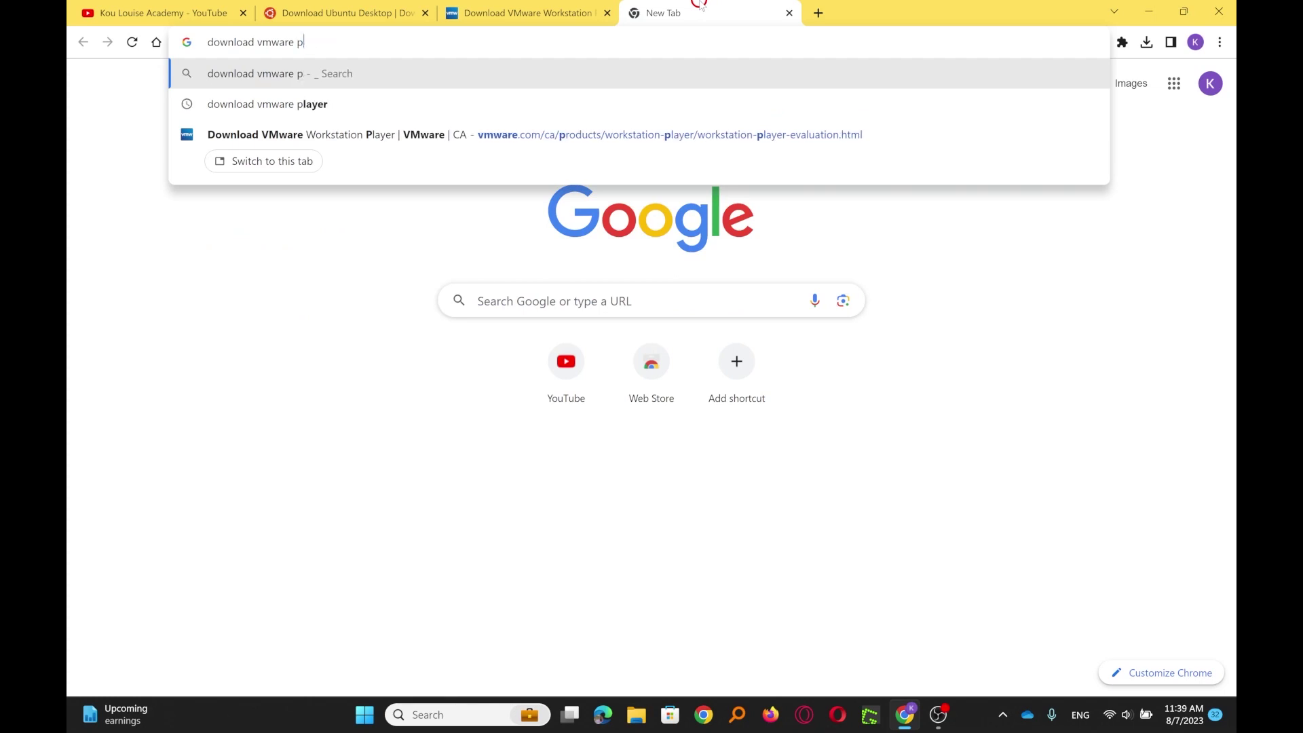
type("fusion player")
key("Return")
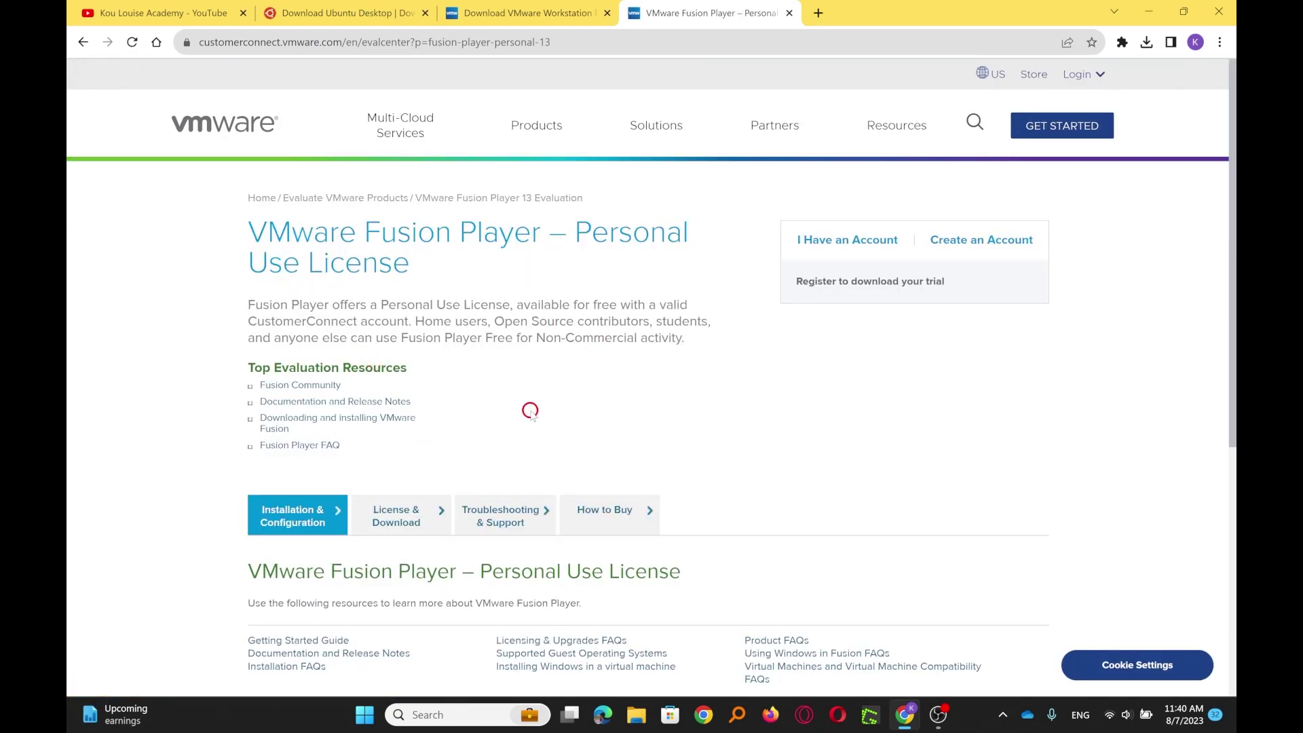
Look over the Fusion Player Personal Use License page for its resources and registration options.
scroll(526, 412, "down", 3)
scroll(533, 416, "up", 3)
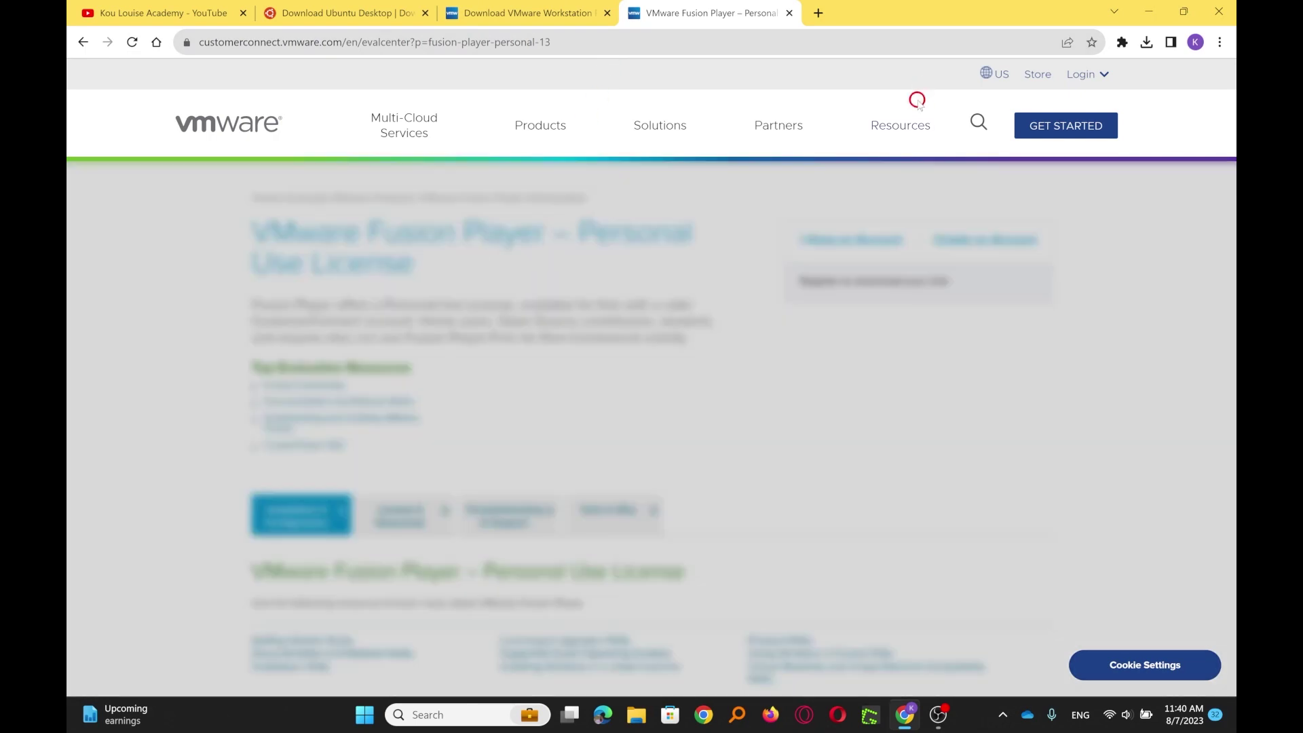
mouse_move(902, 127)
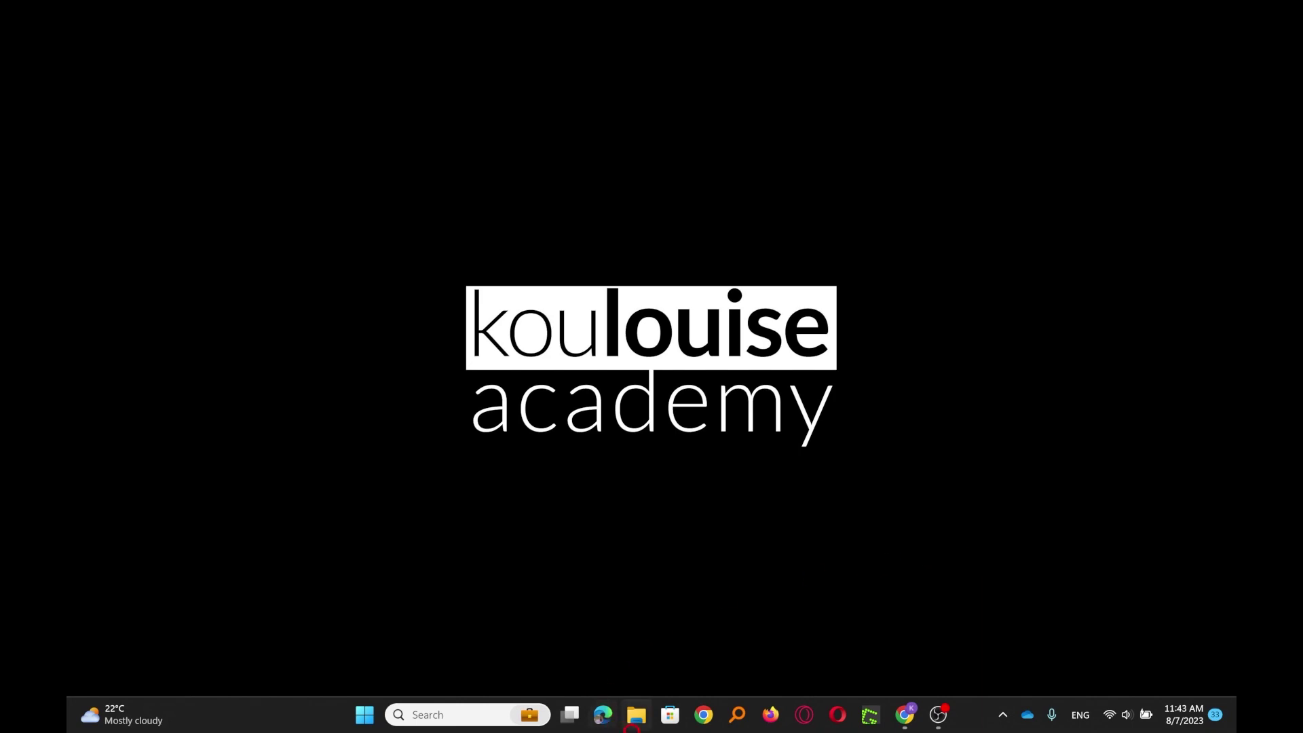
Switch to File Explorer, maximize its window and open the iso folder.
left_click(637, 718)
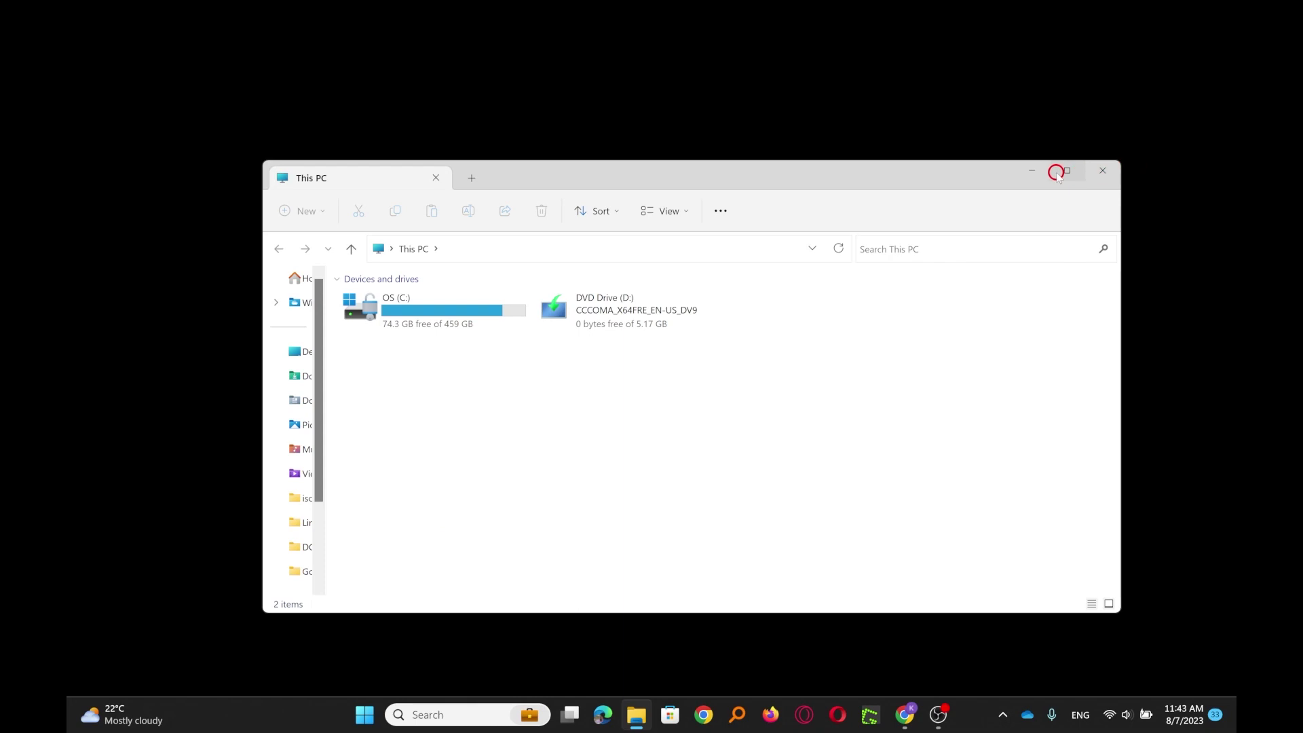
left_click(1057, 174)
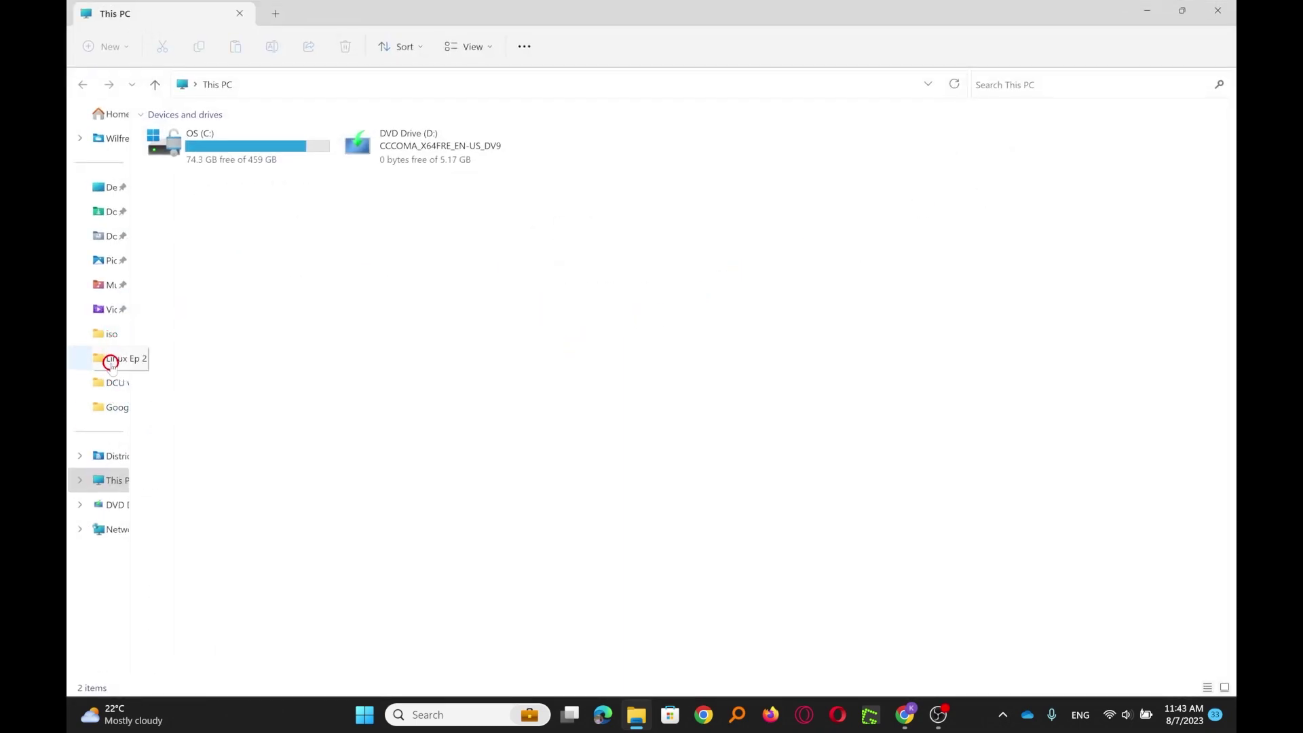
left_click(109, 334)
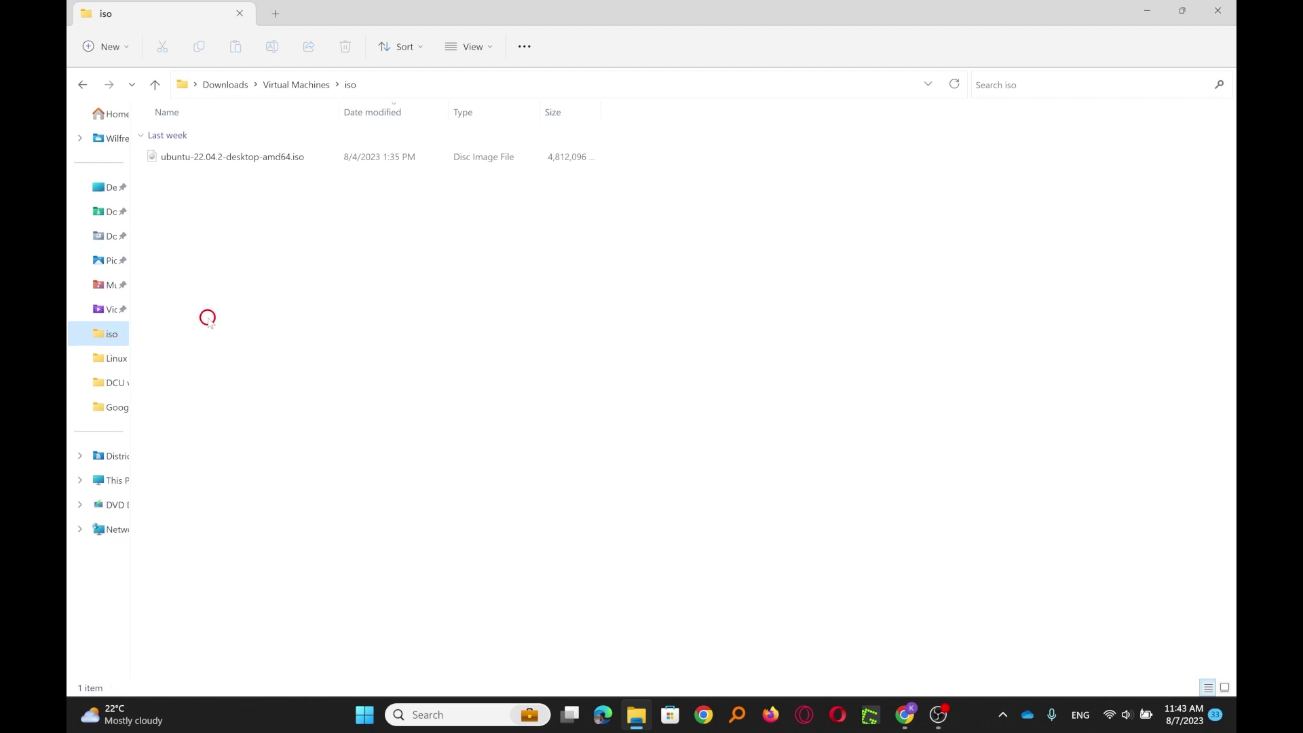
Check the installer folder inside Virtual Machines and reopen the iso folder holding the Ubuntu image.
left_click(285, 85)
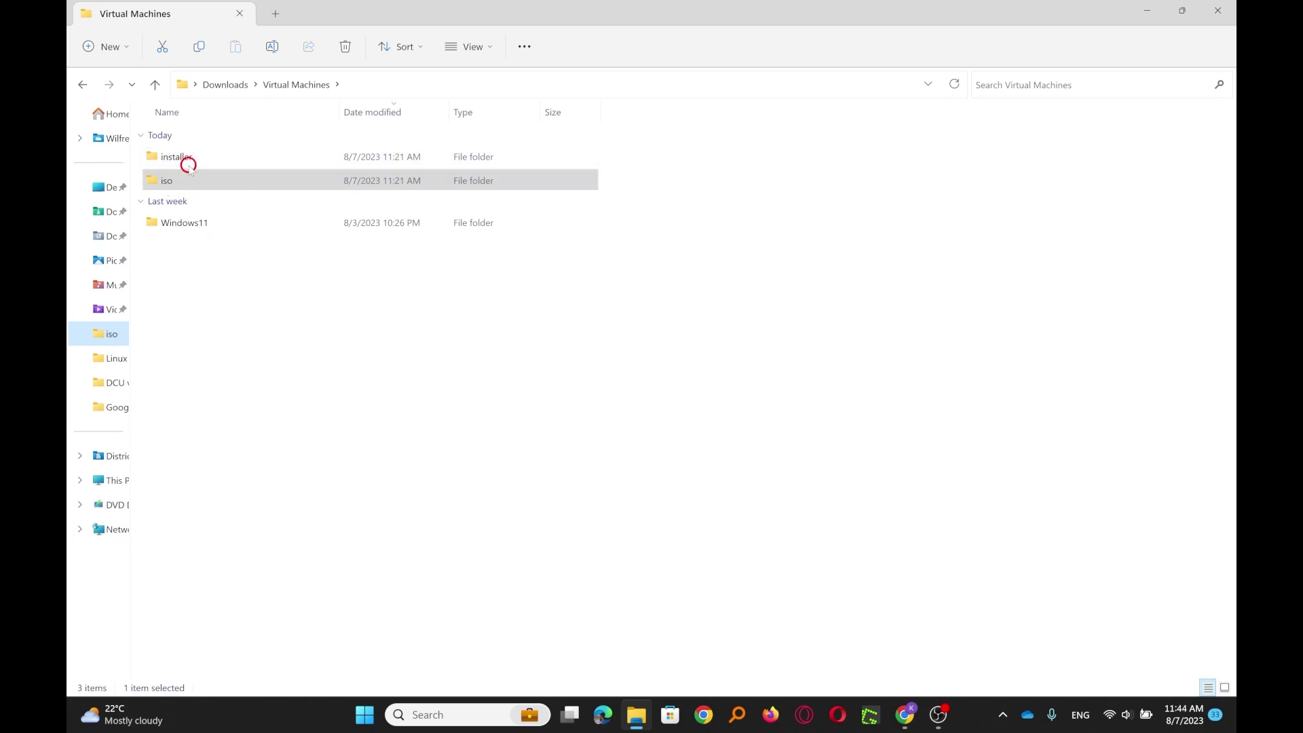
mouse_move(178, 153)
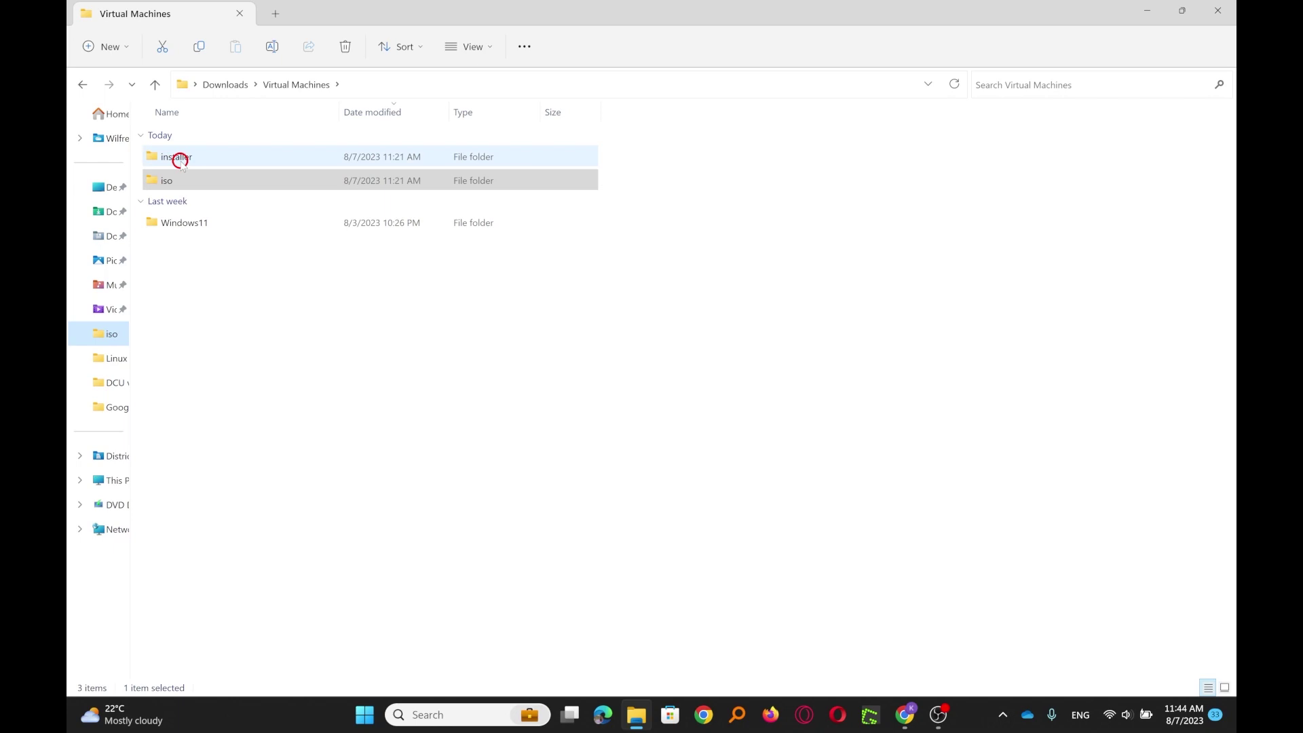
double_click(163, 159)
left_click(299, 84)
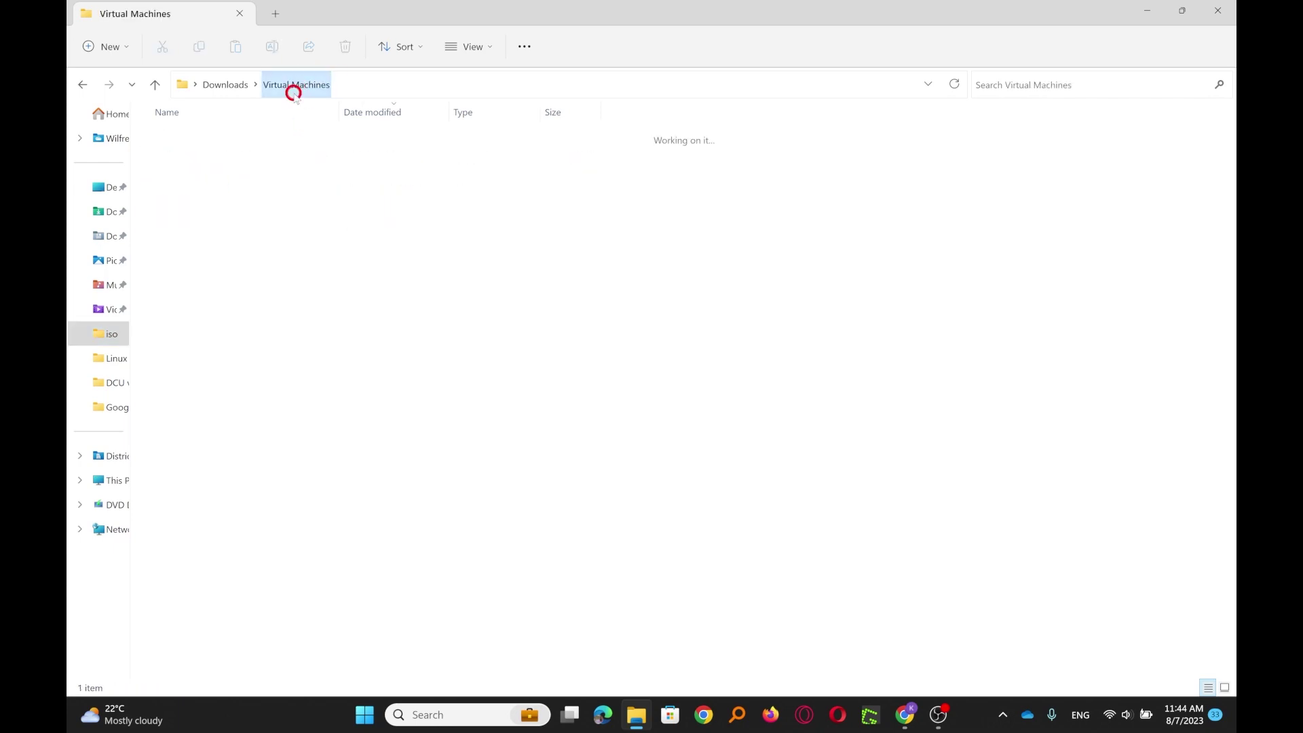
mouse_move(160, 183)
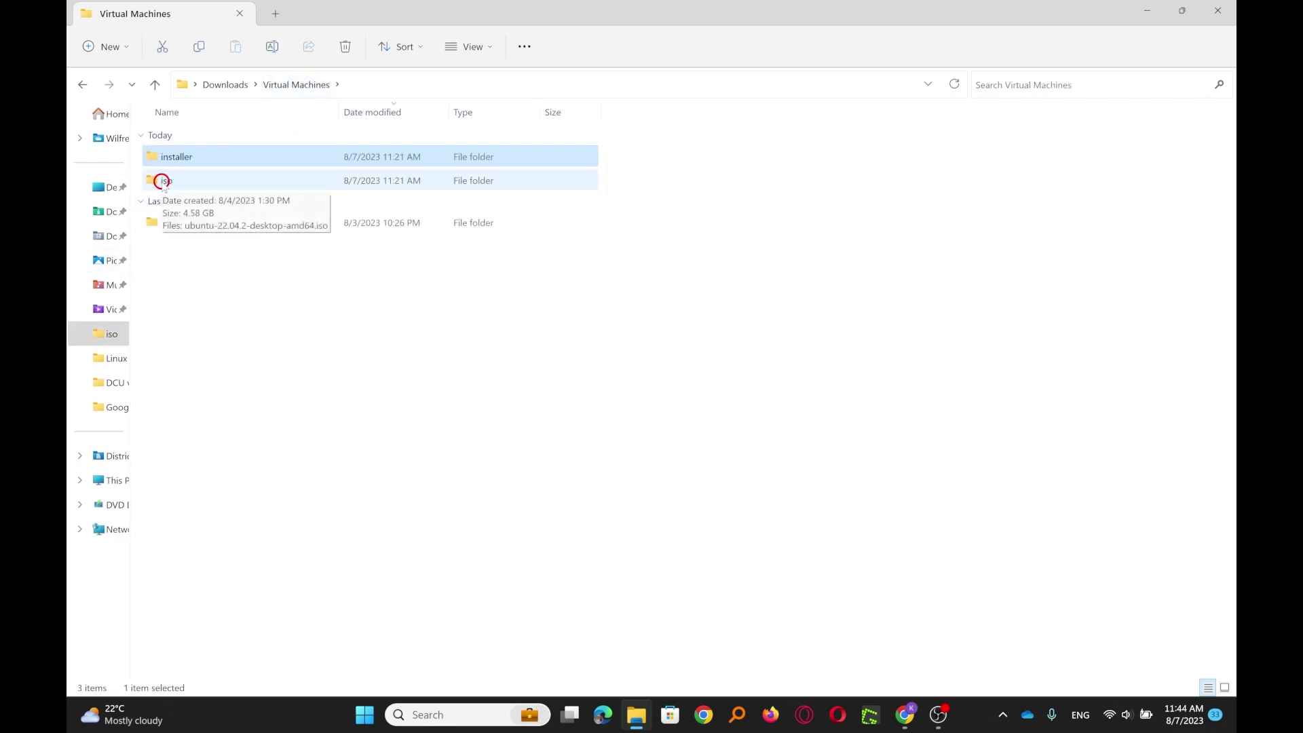
double_click(165, 181)
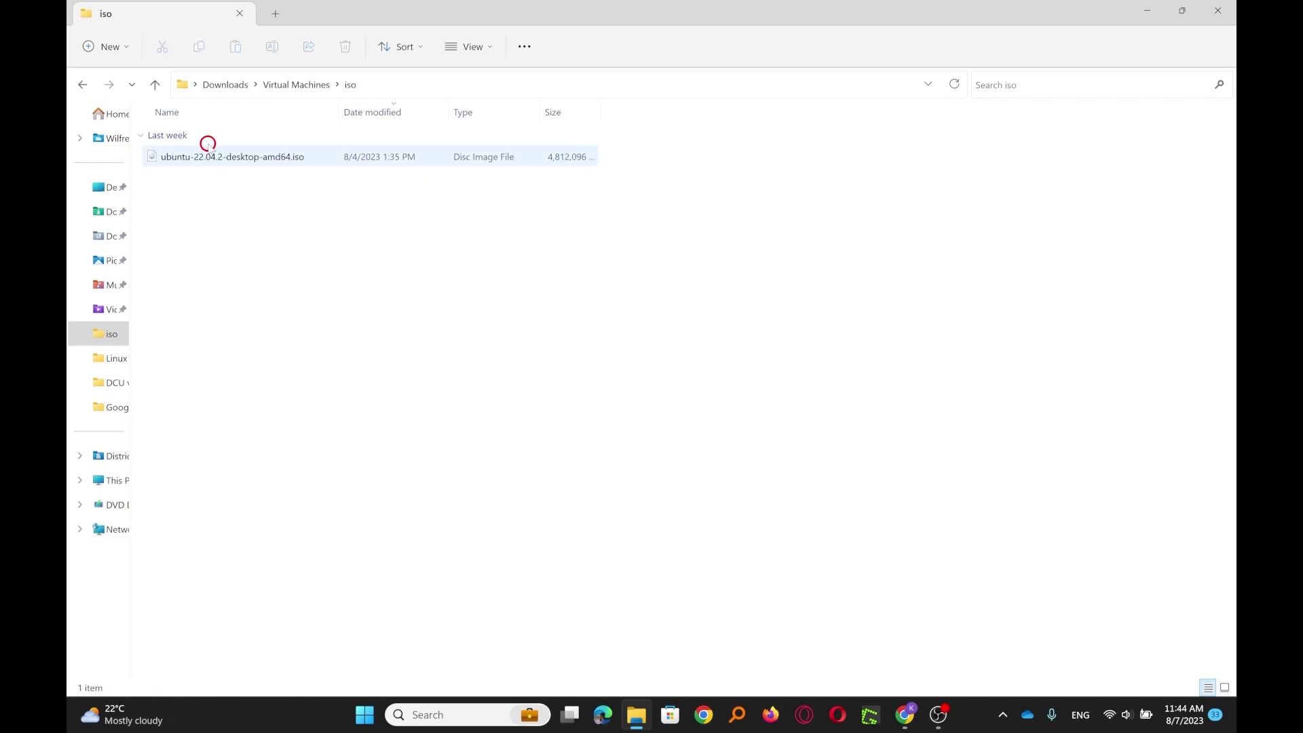
Launch VMware-player-full-17.0.0-20800274.exe from the installer folder inside Virtual Machines and bring up its setup wizard.
left_click(274, 92)
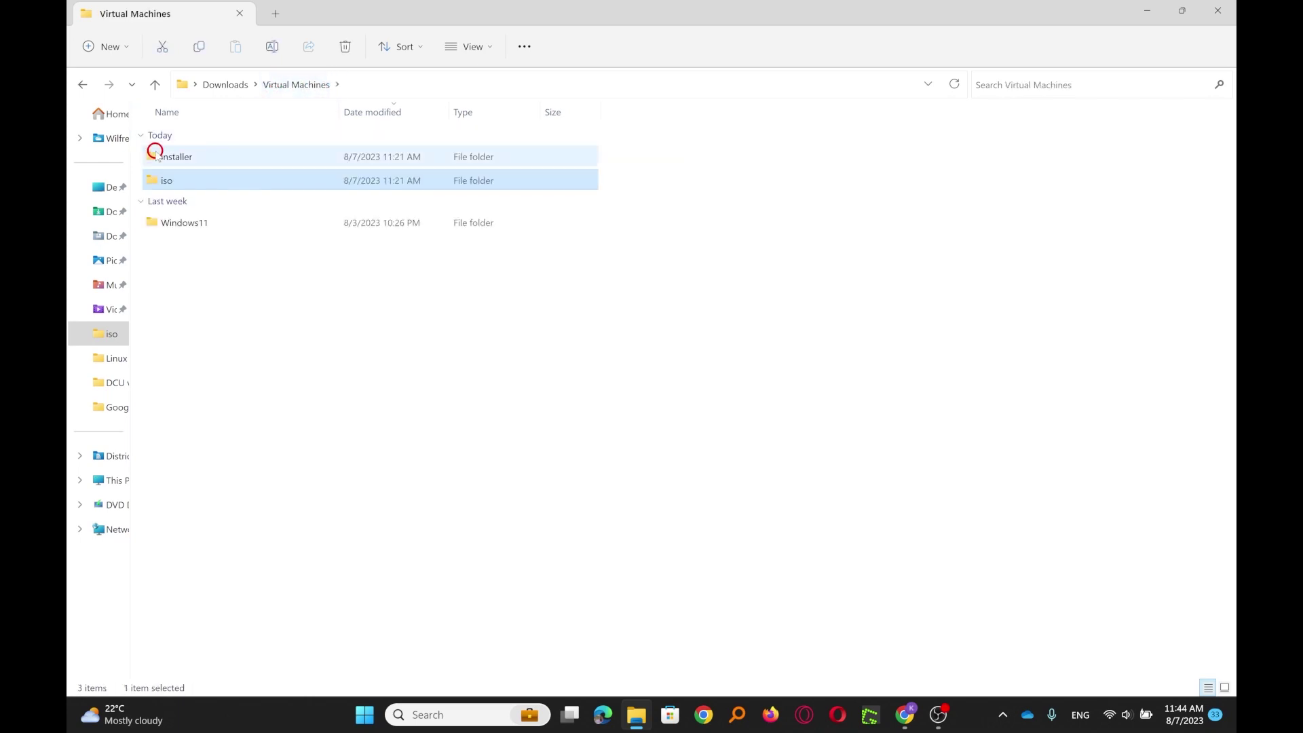
double_click(178, 158)
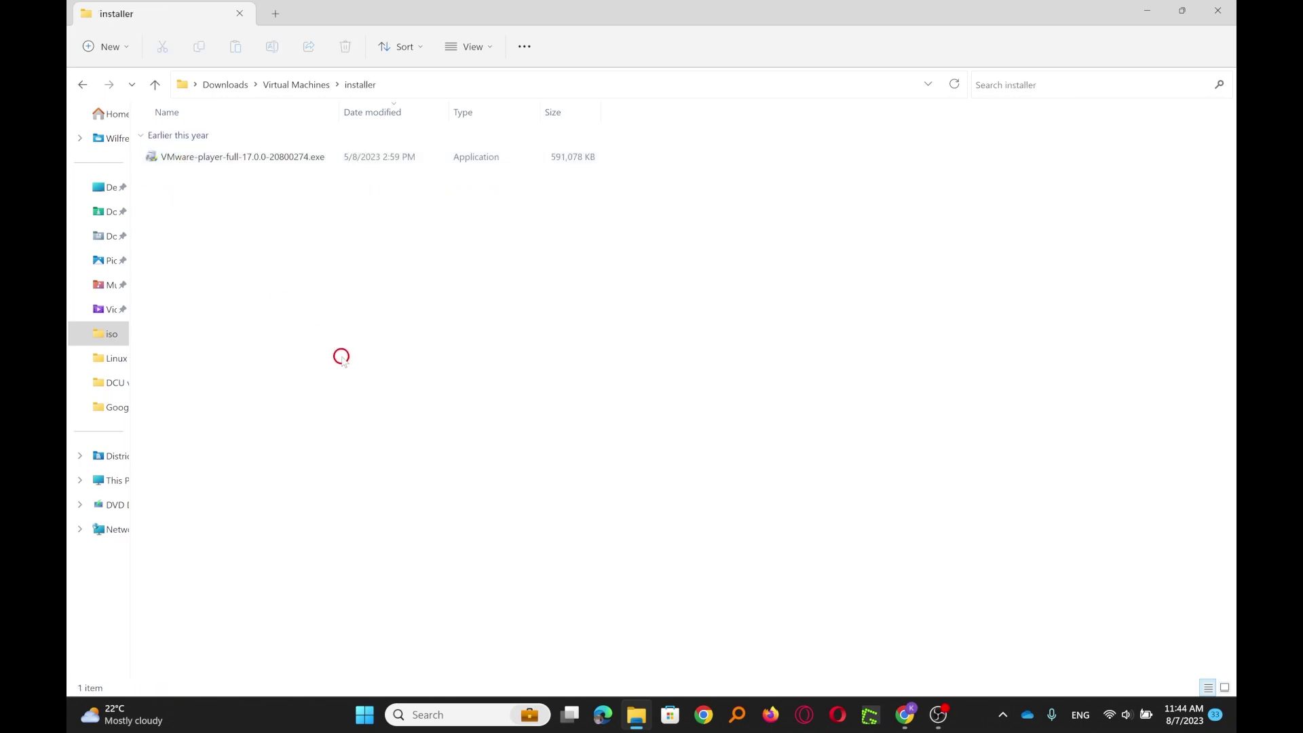
left_click(241, 159)
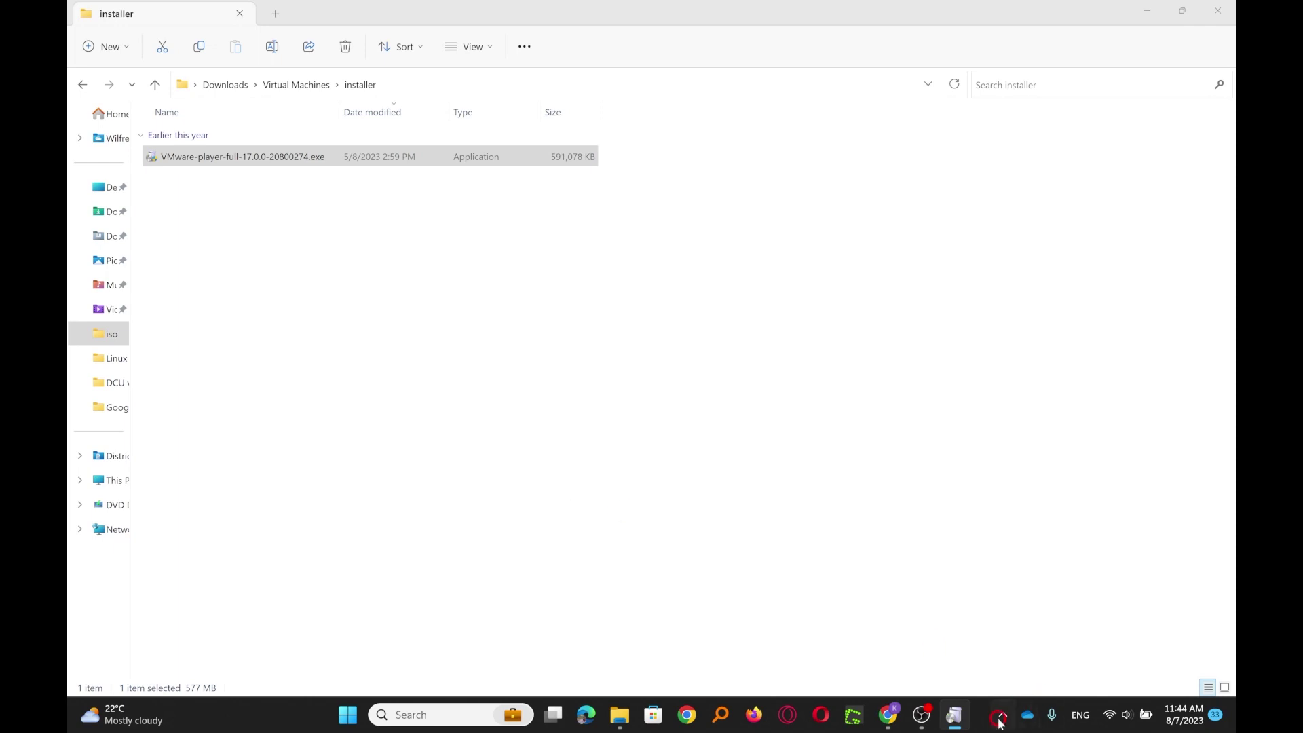
left_click(958, 721)
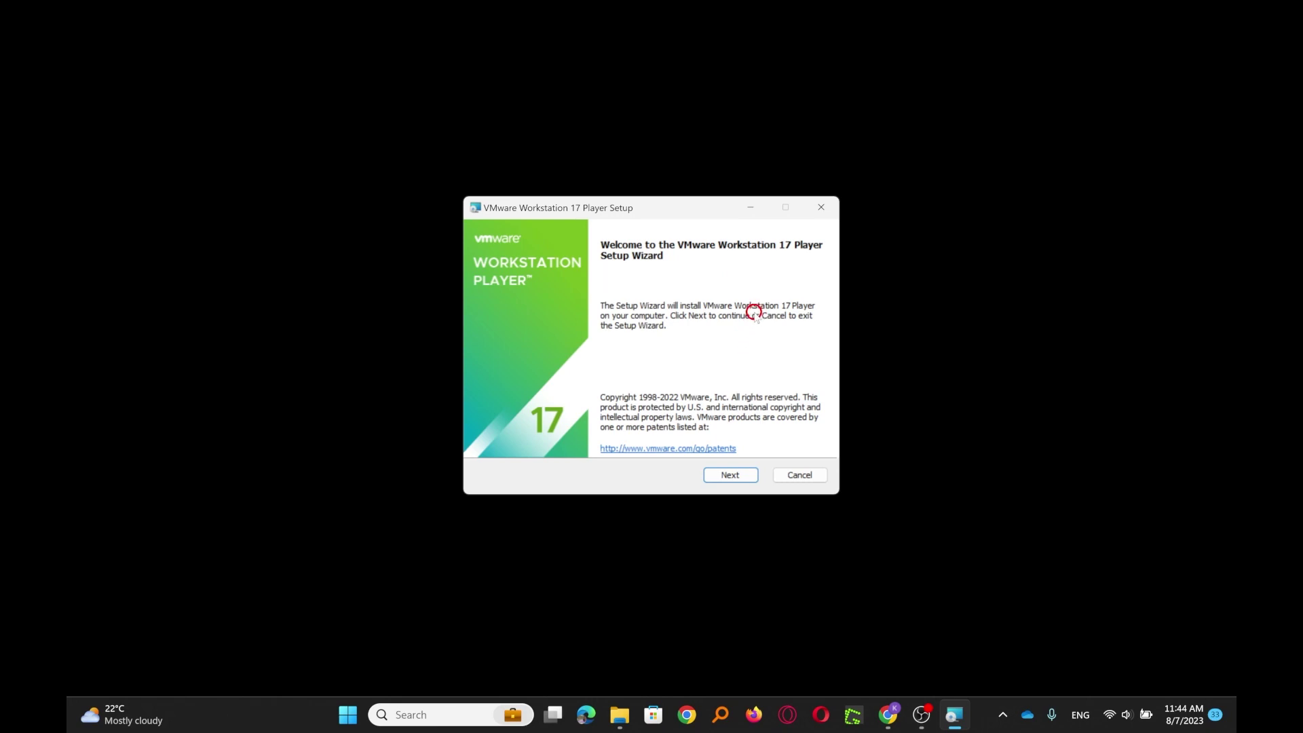
Start the VMware Workstation 17 Player setup, go through the End-User License Agreement to its end and accept its terms.
left_click(735, 477)
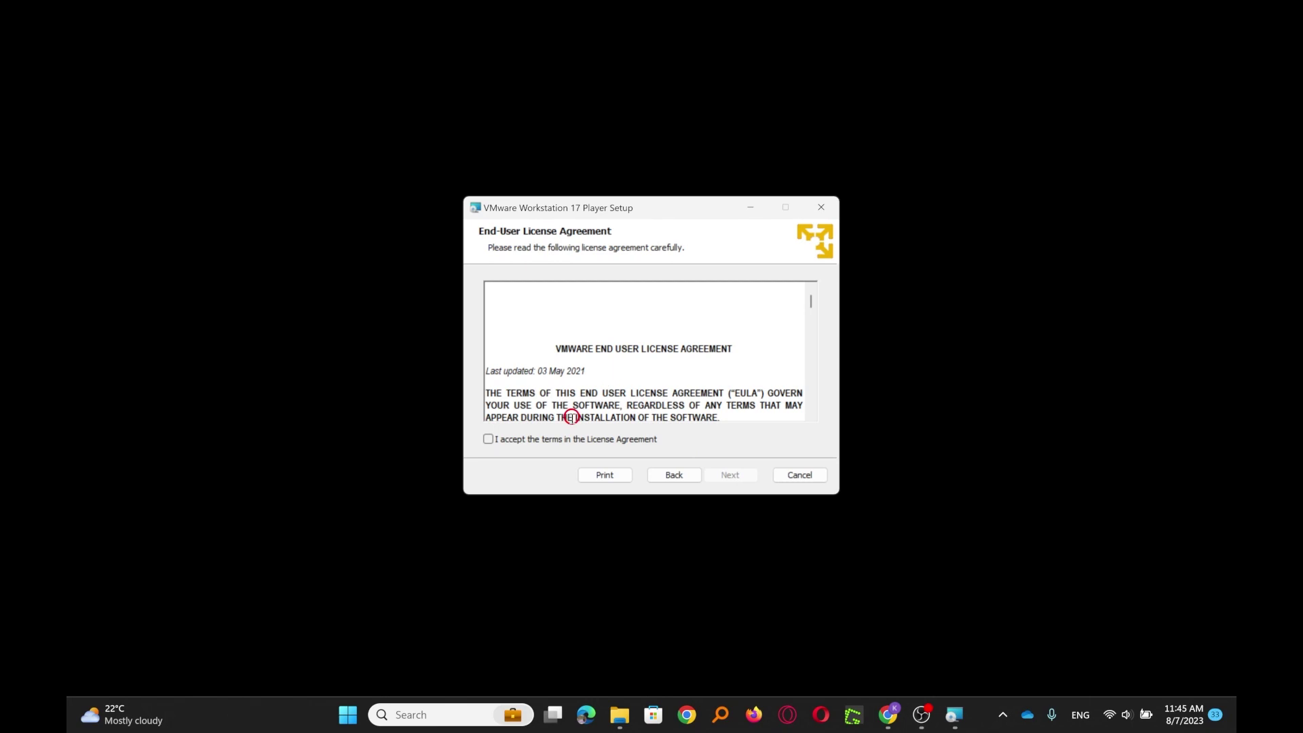
left_click_drag(810, 298, 821, 410)
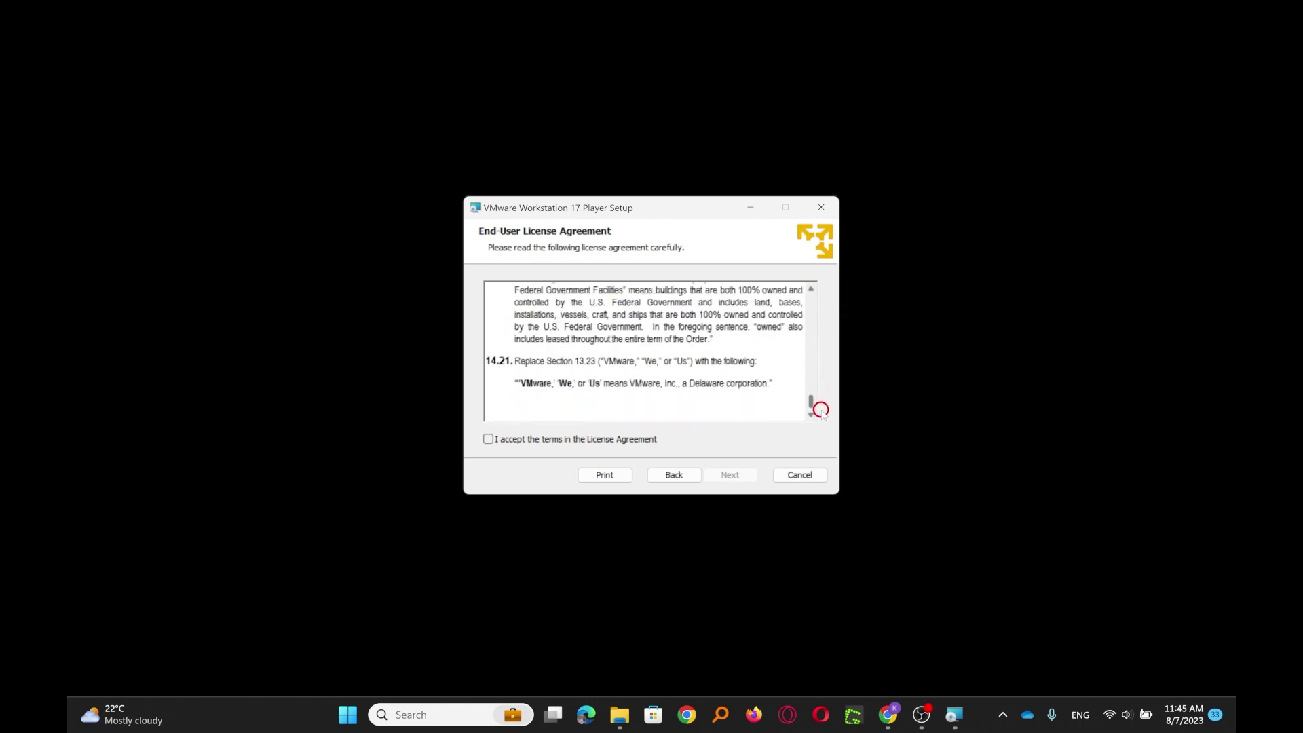
left_click(488, 440)
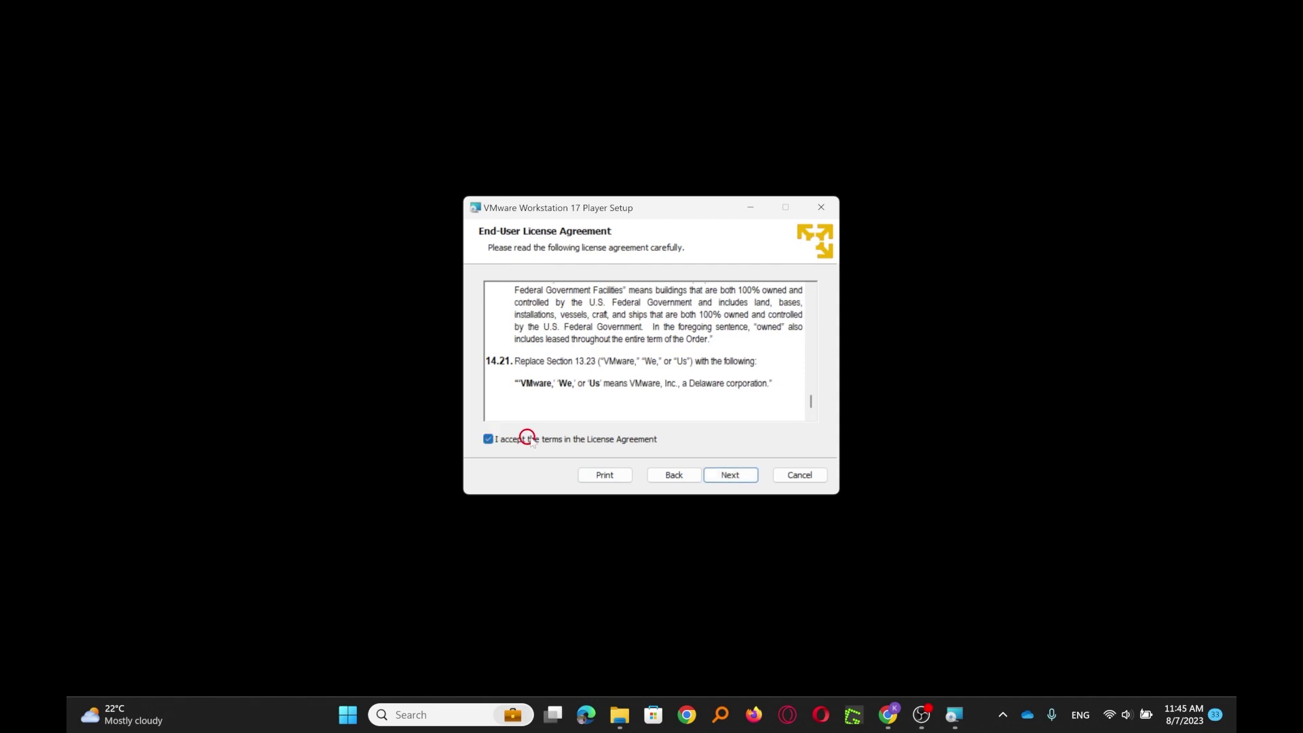
left_click(741, 477)
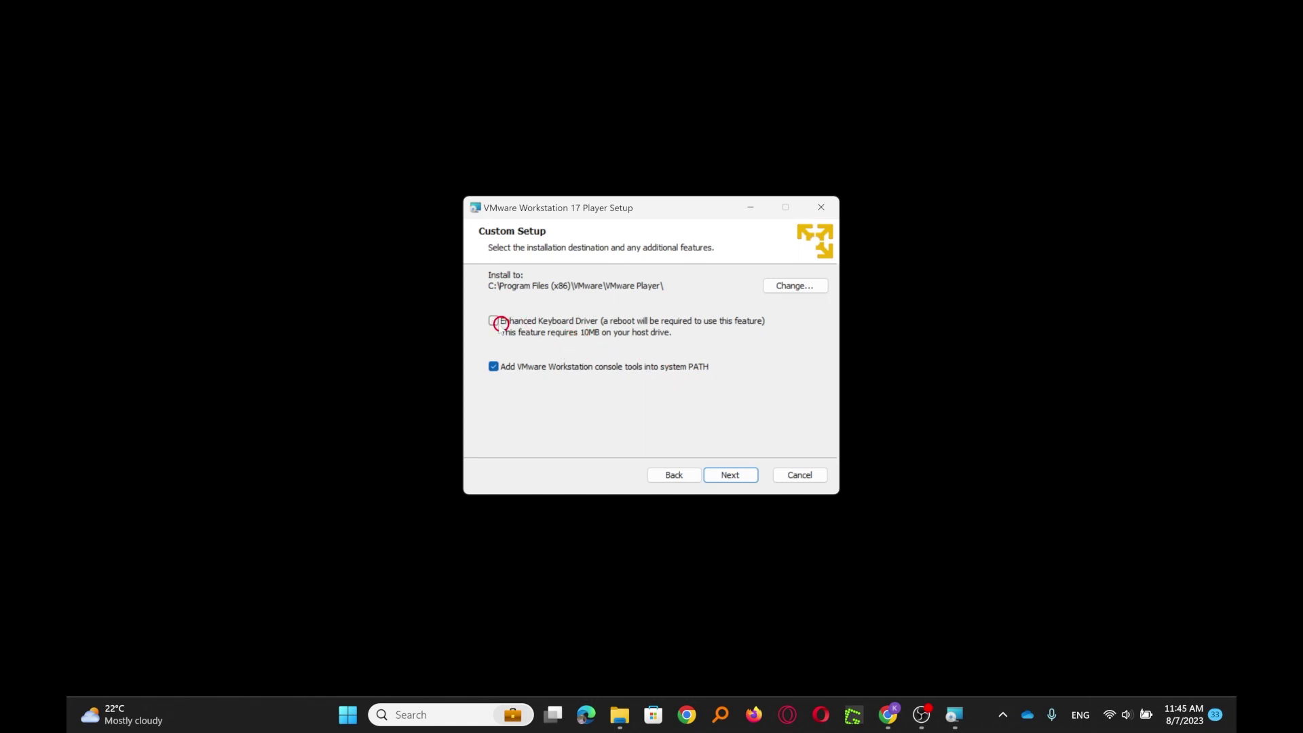
Enable the Enhanced Keyboard Driver, keep the default user experience settings and deselect the Desktop shortcut in the setup.
left_click(493, 321)
left_click(737, 476)
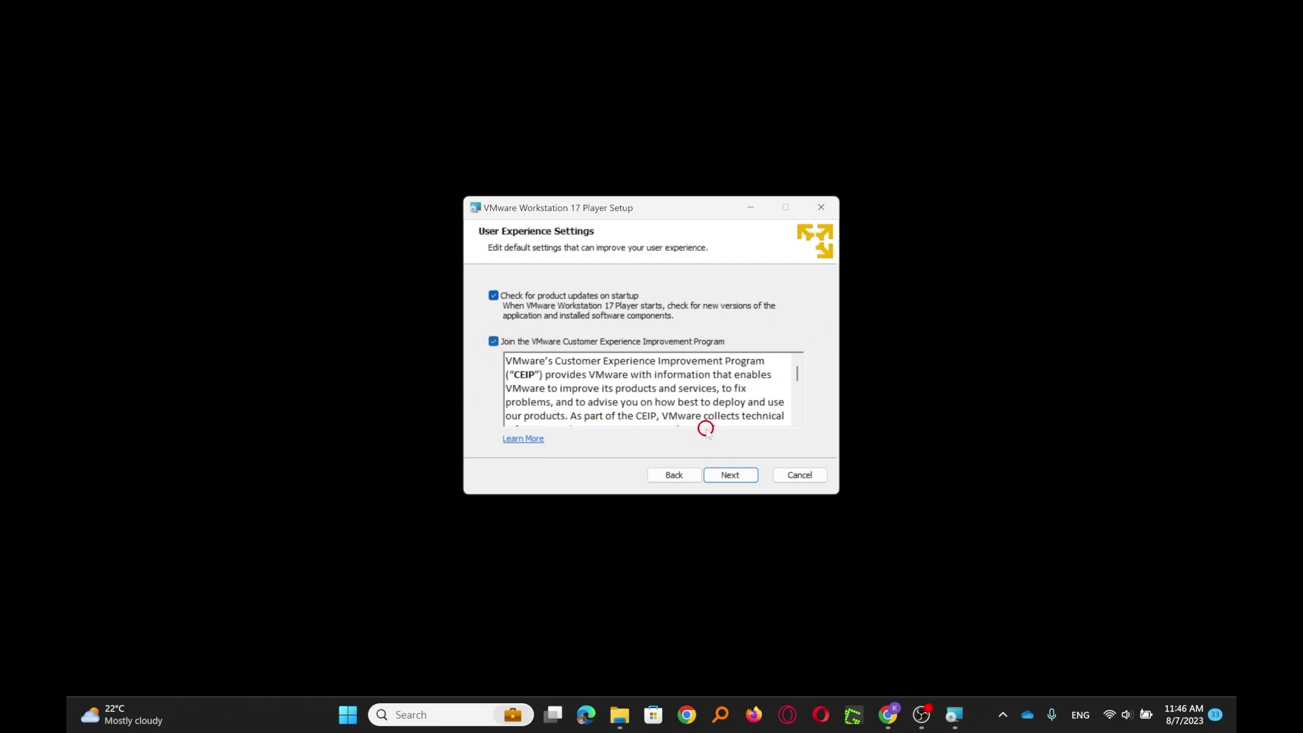
left_click(733, 475)
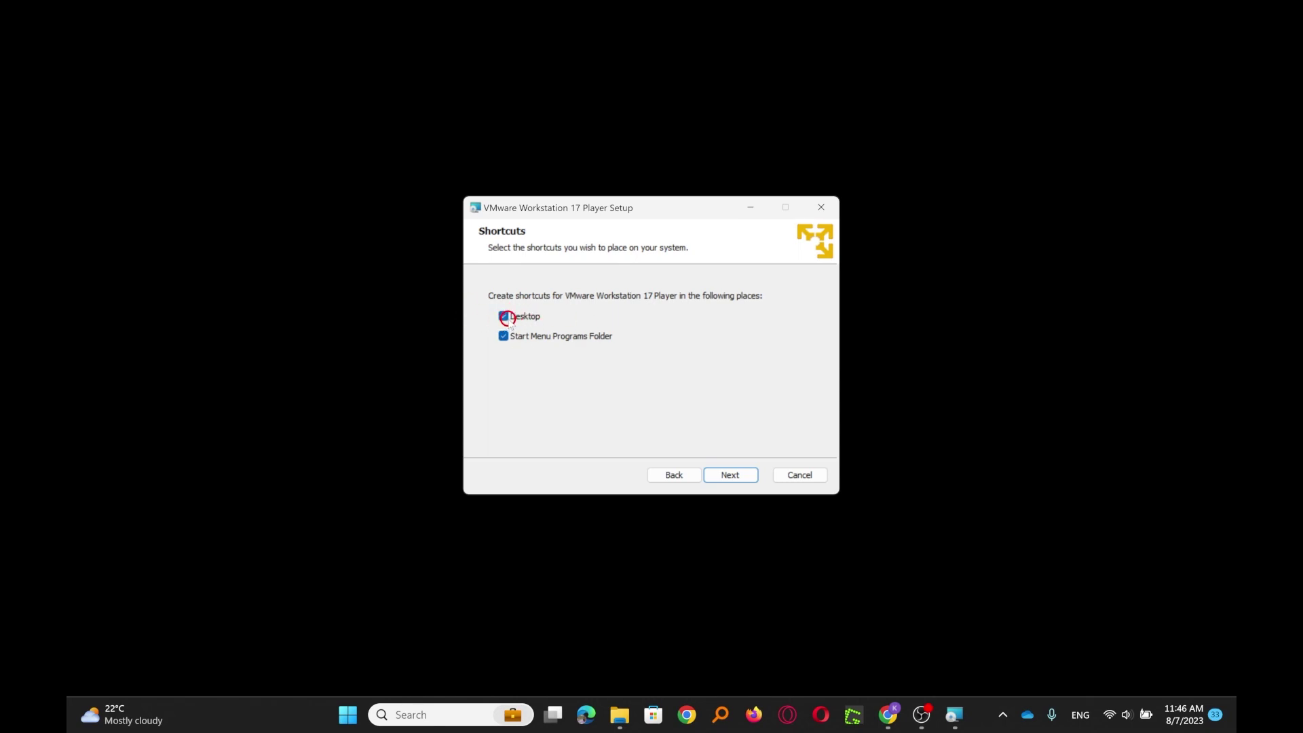
left_click(503, 317)
left_click(737, 475)
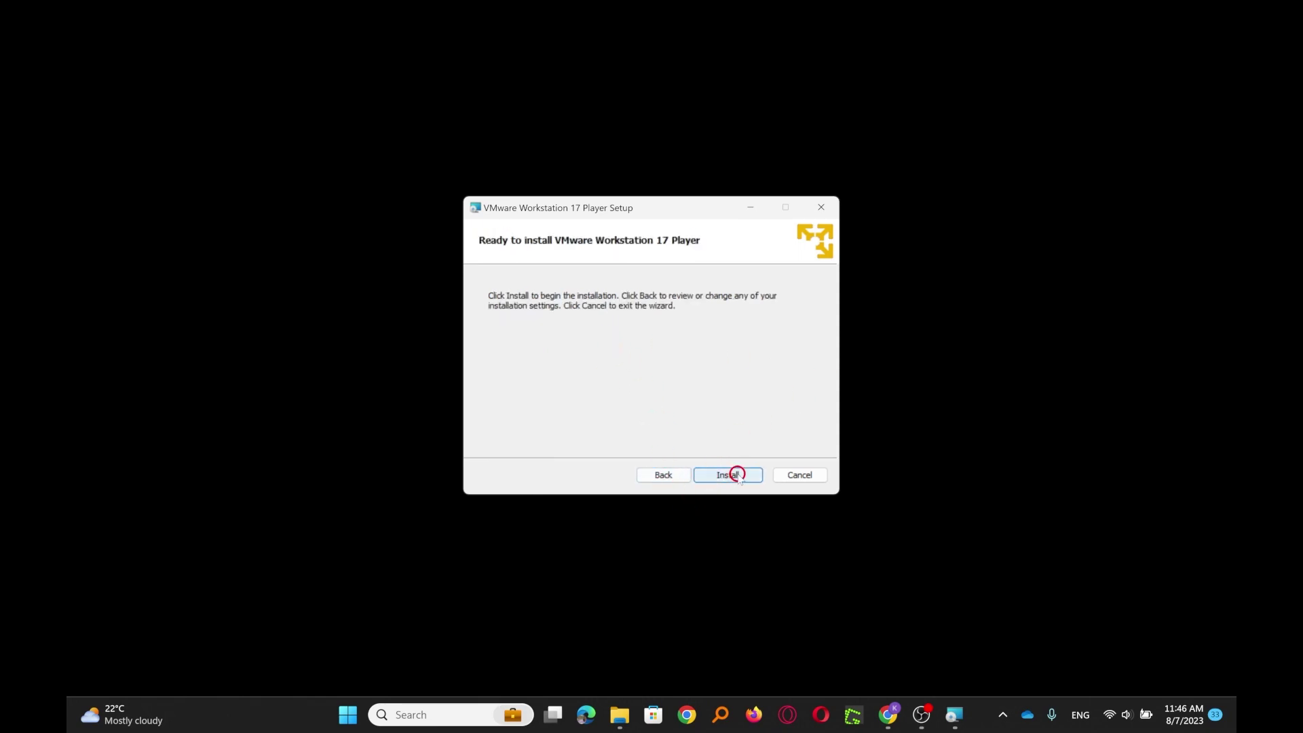
Install VMware Workstation 17 Player, finish the setup wizard and decline the immediate system restart.
left_click(736, 474)
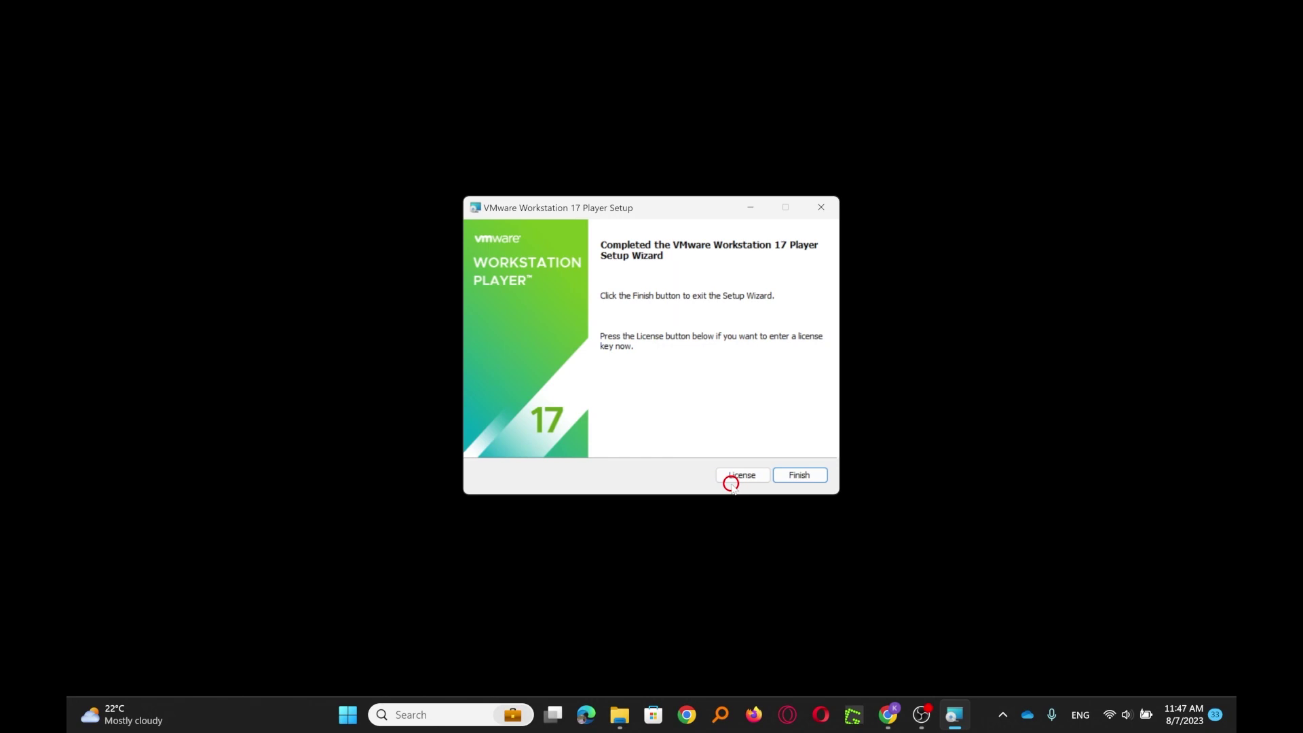
left_click(811, 477)
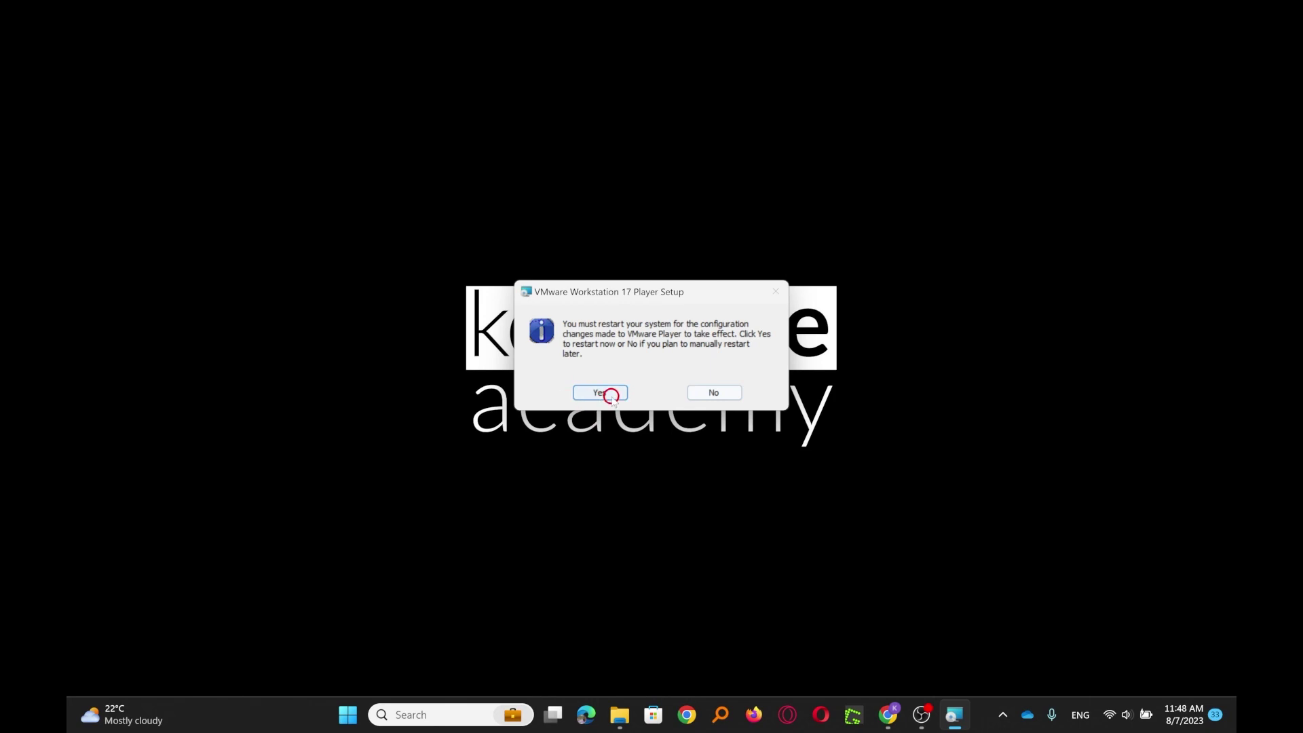
left_click(716, 392)
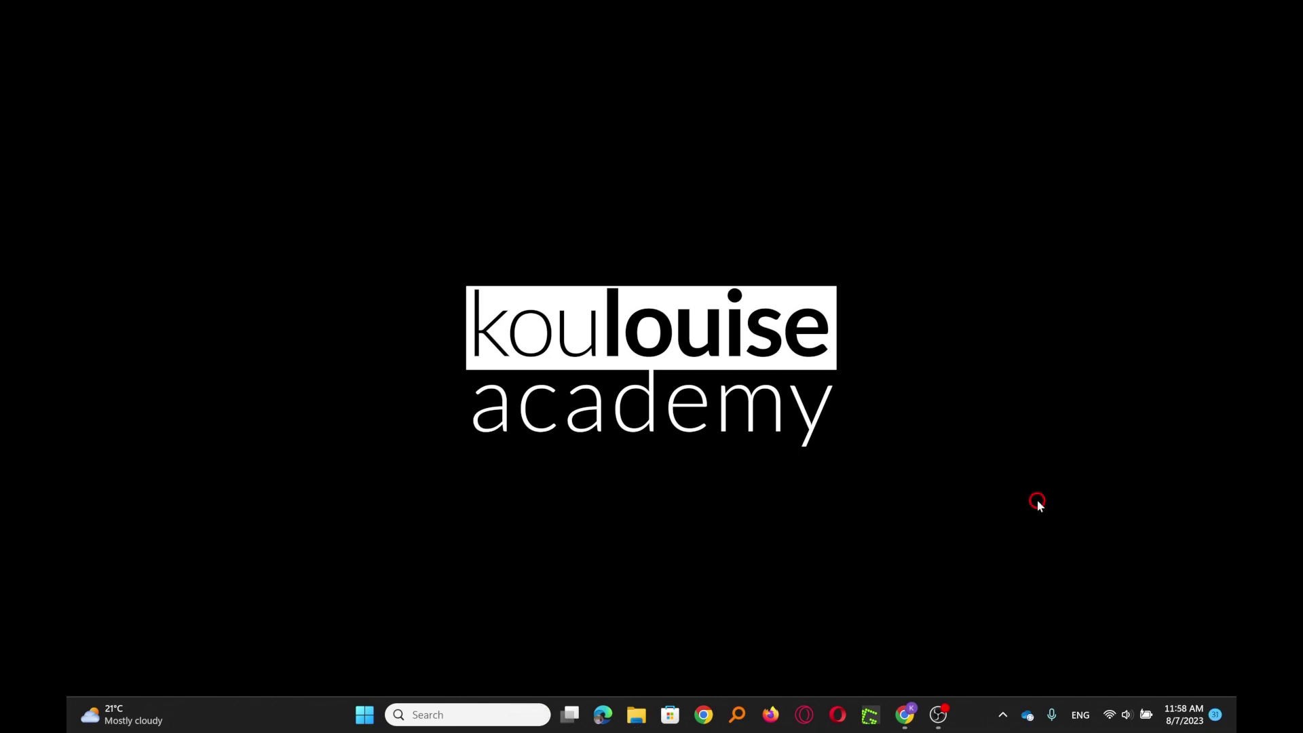
Search Windows for "vm", open VMware Workstation 17 Player in a maximized window and postpone its version 17.0.2 update.
left_click(445, 715)
type("vm")
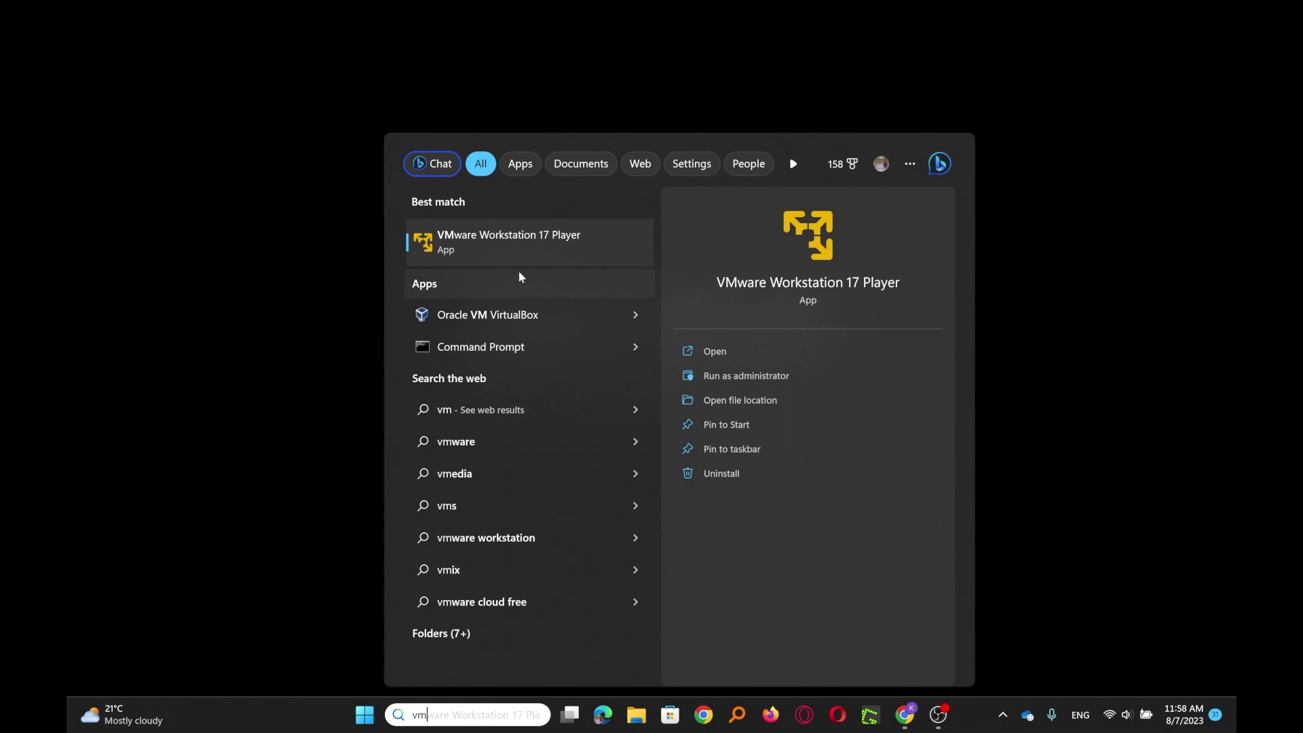
left_click(523, 241)
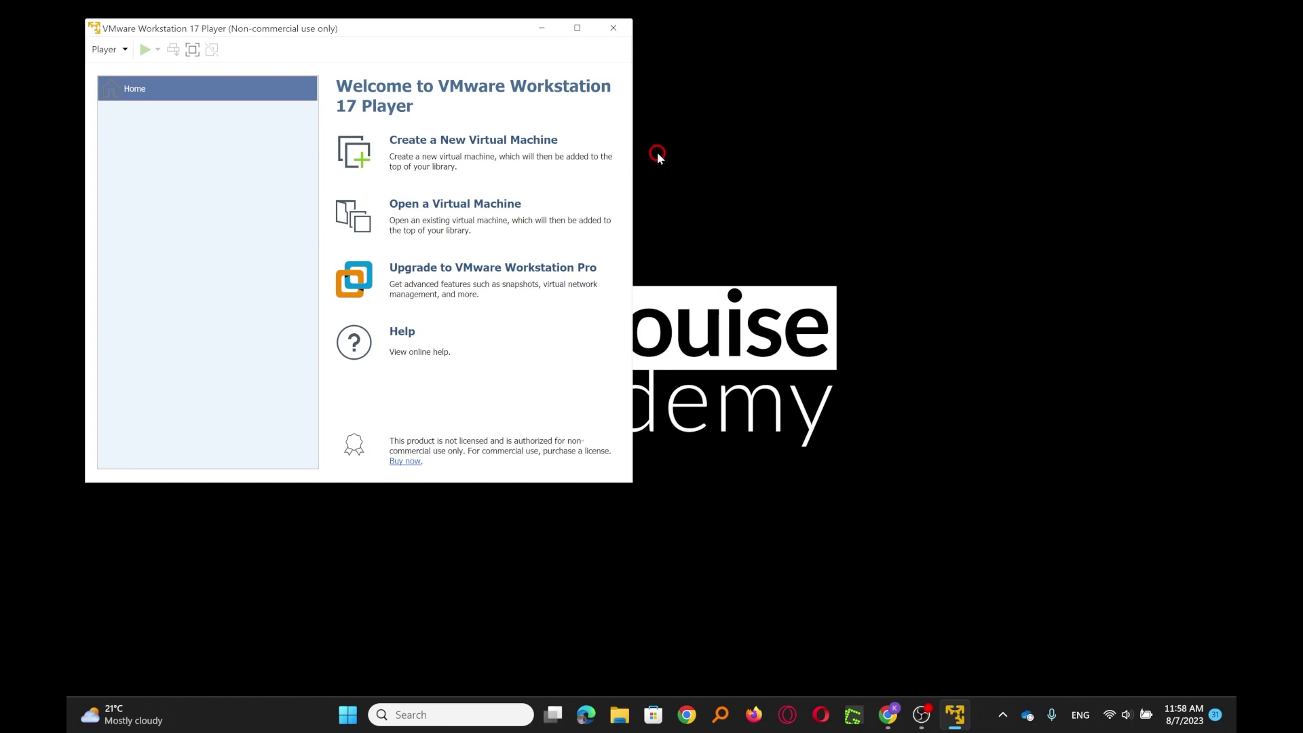
left_click(578, 28)
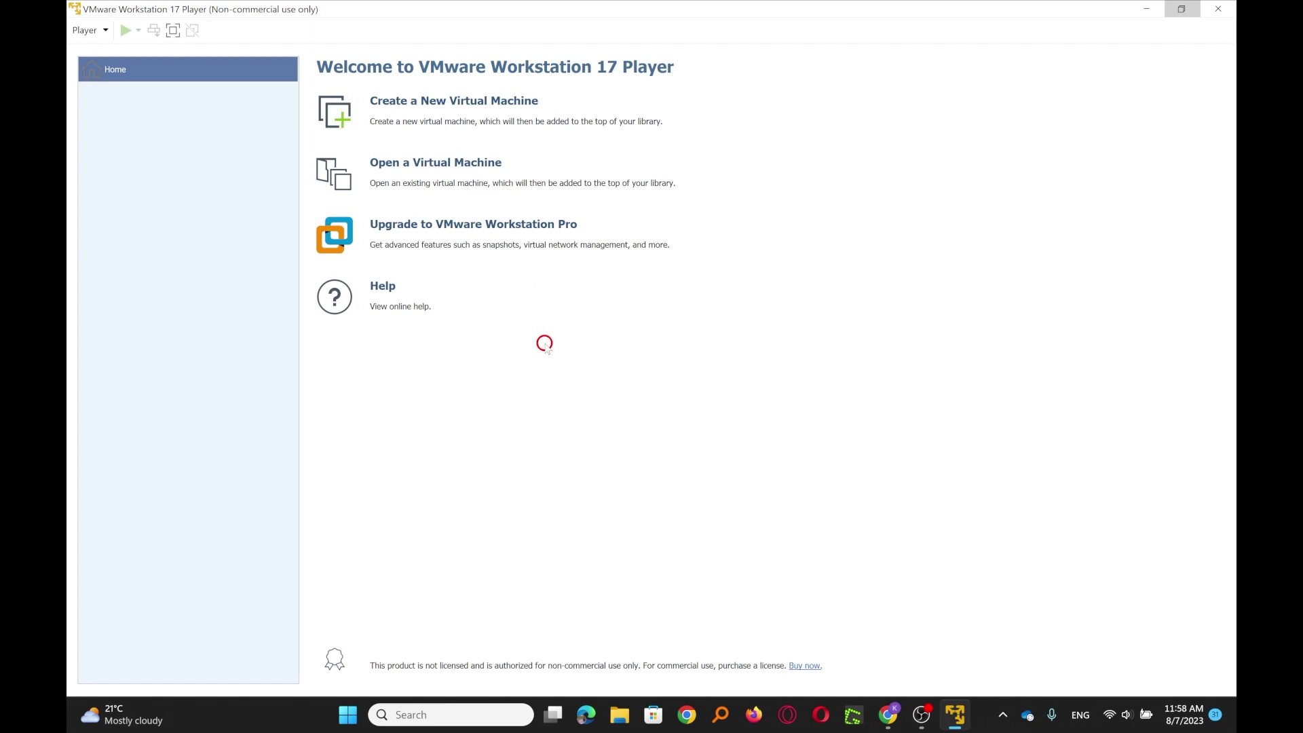
left_click(421, 107)
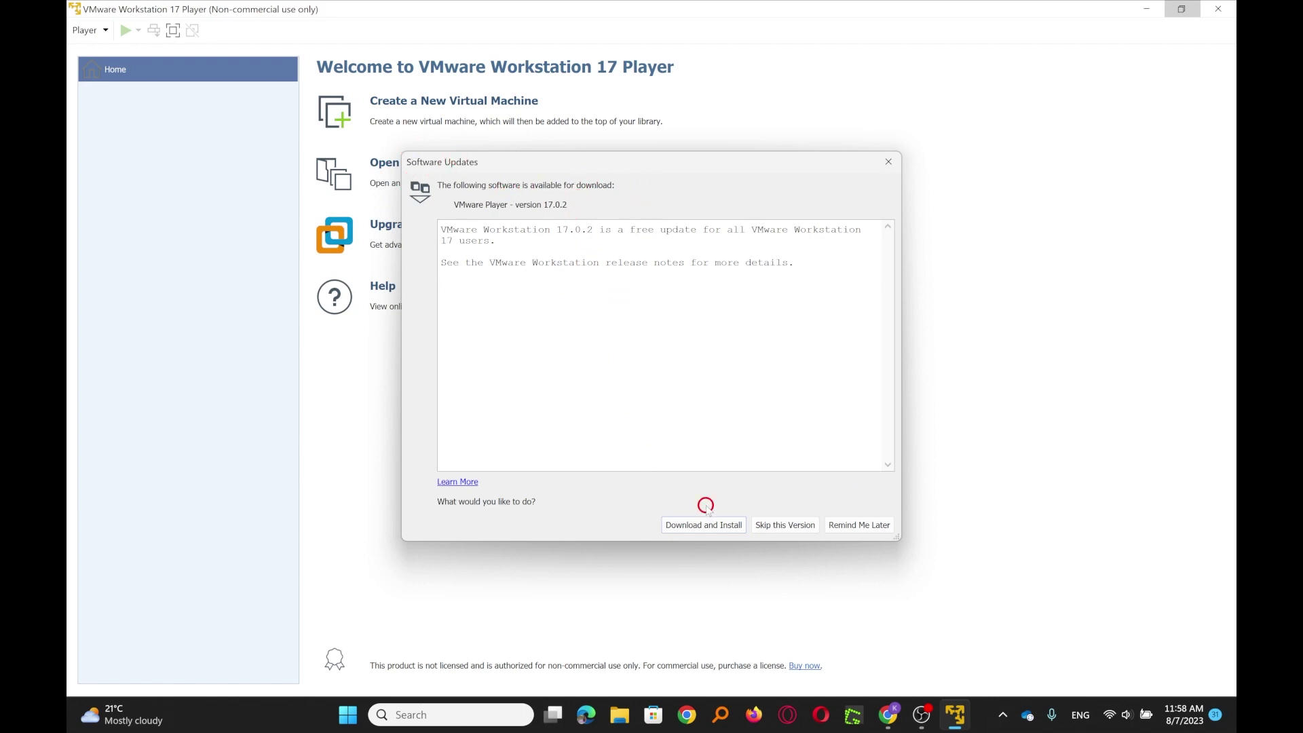
left_click(861, 527)
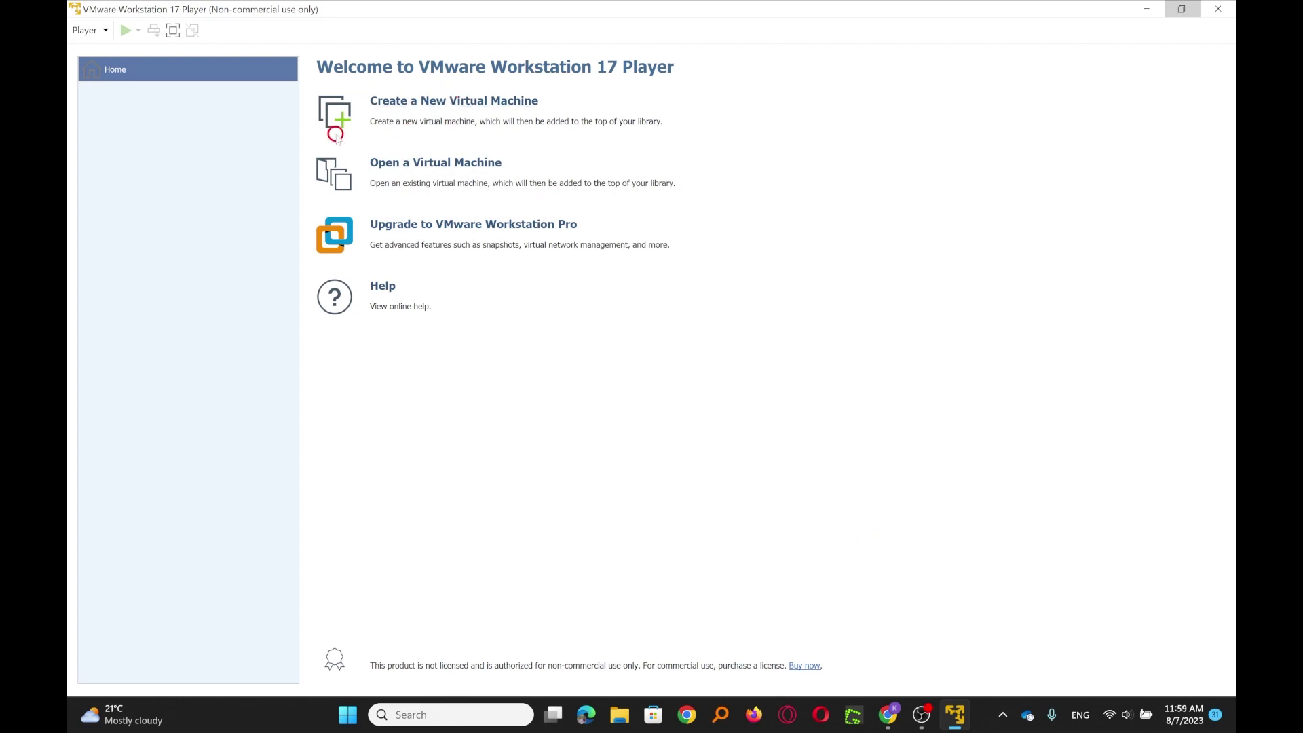
key("ctrl+s")
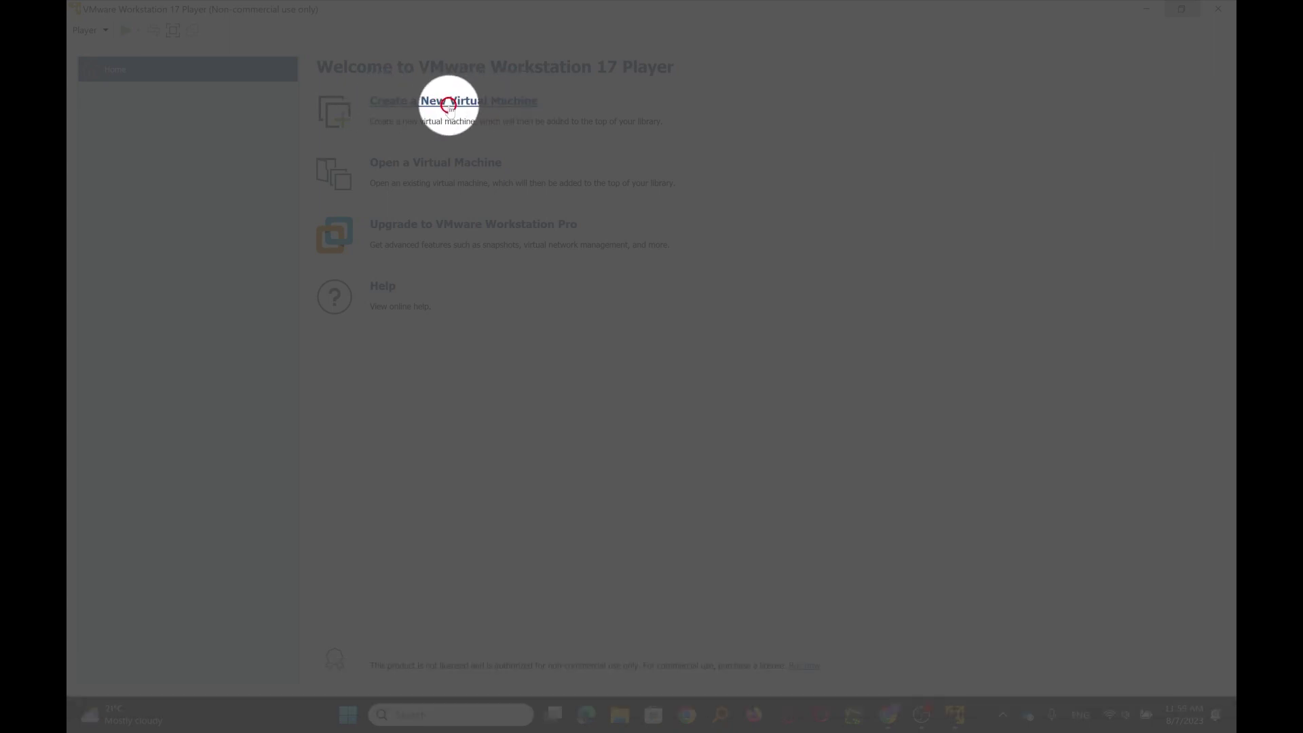
key("ctrl+s")
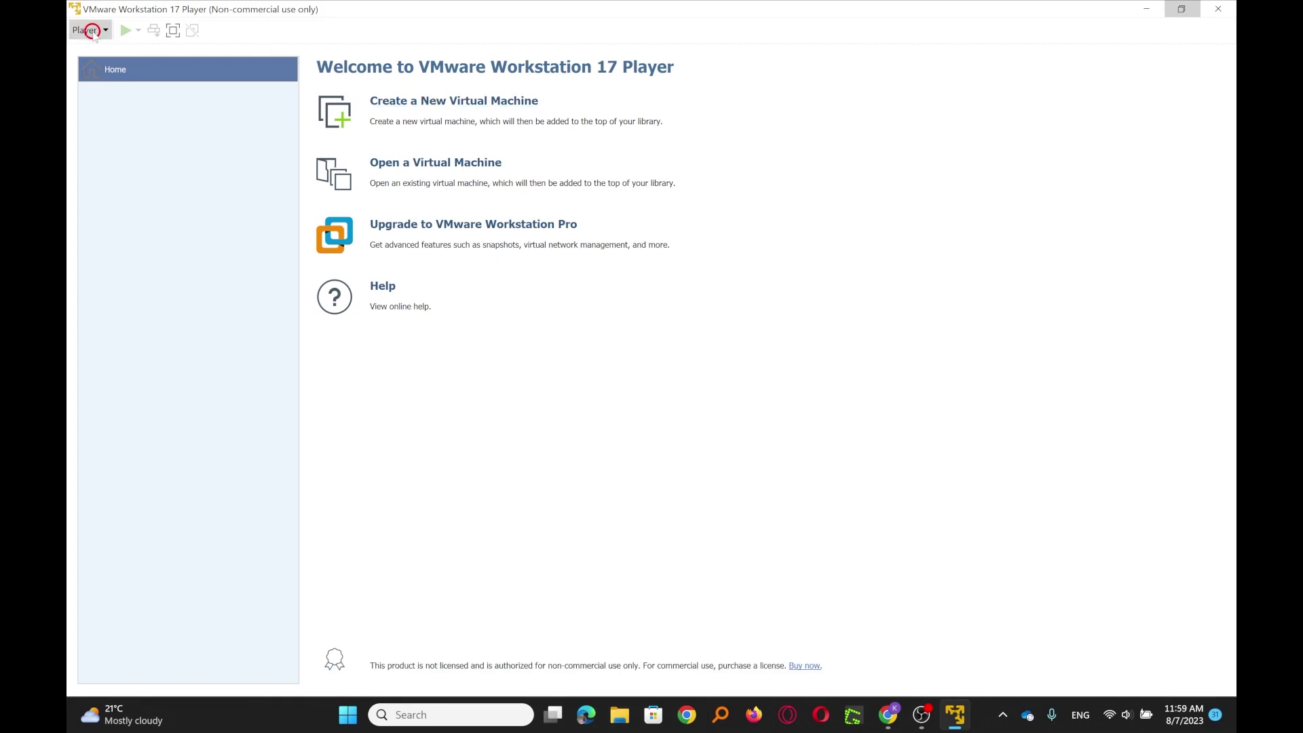
key("ctrl+s")
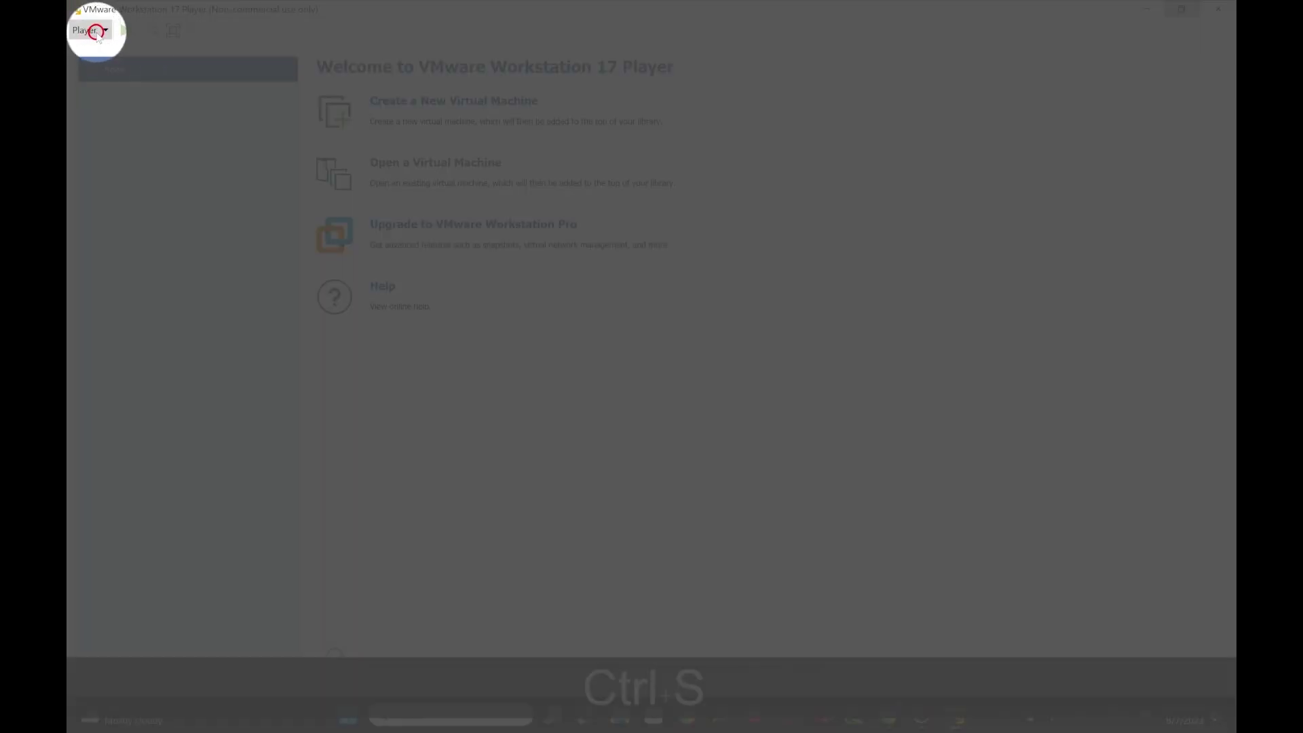
left_click(106, 33)
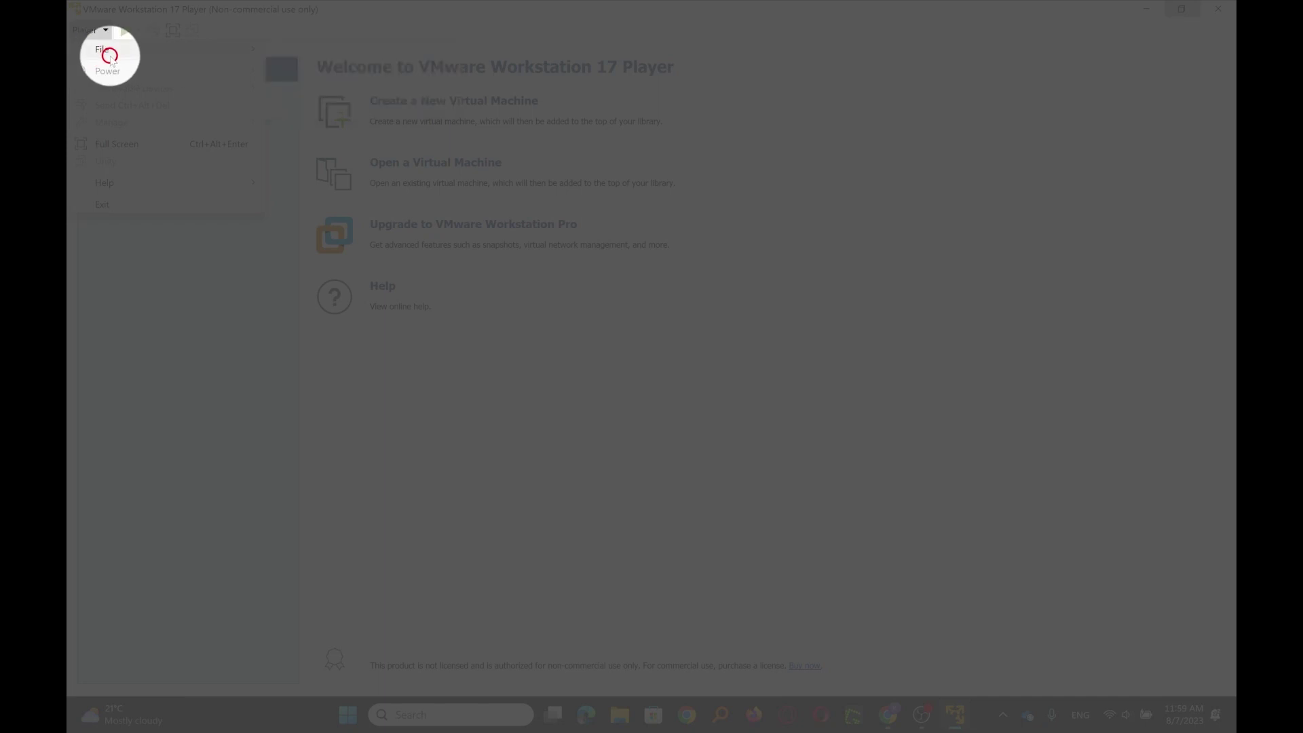
mouse_move(187, 57)
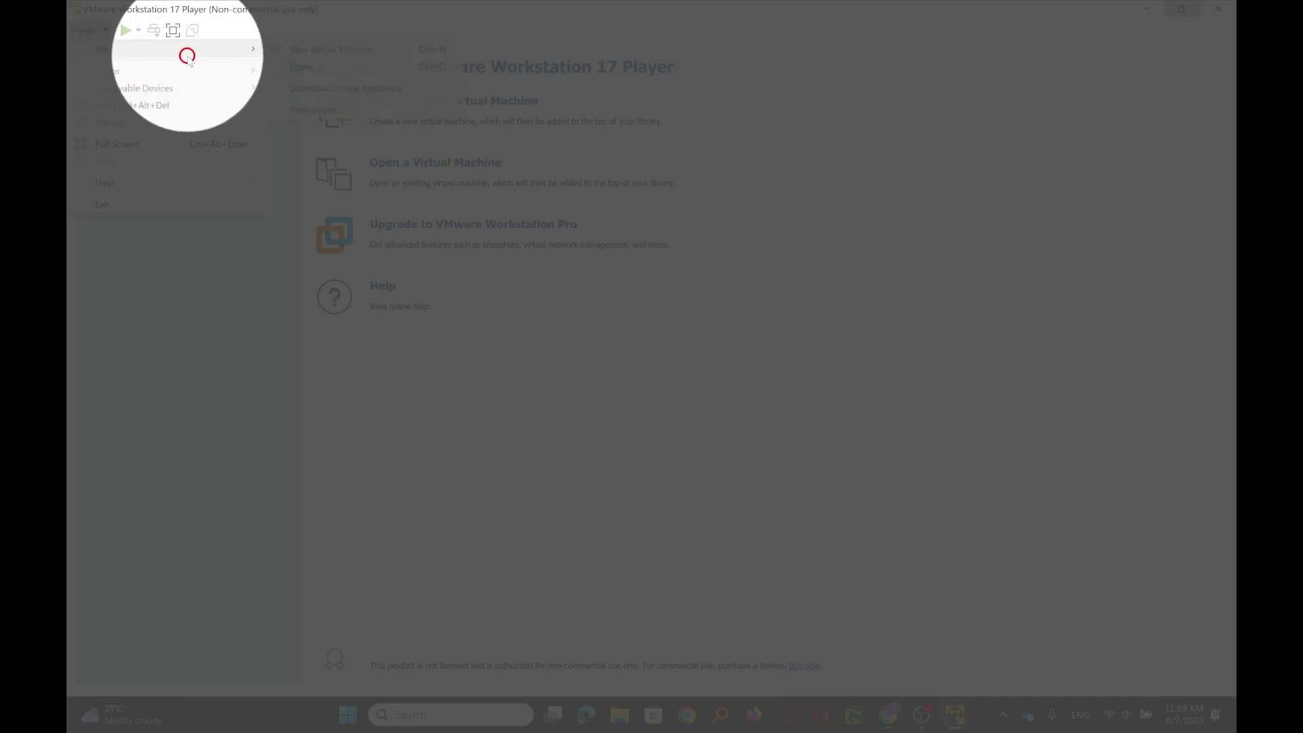
mouse_move(255, 49)
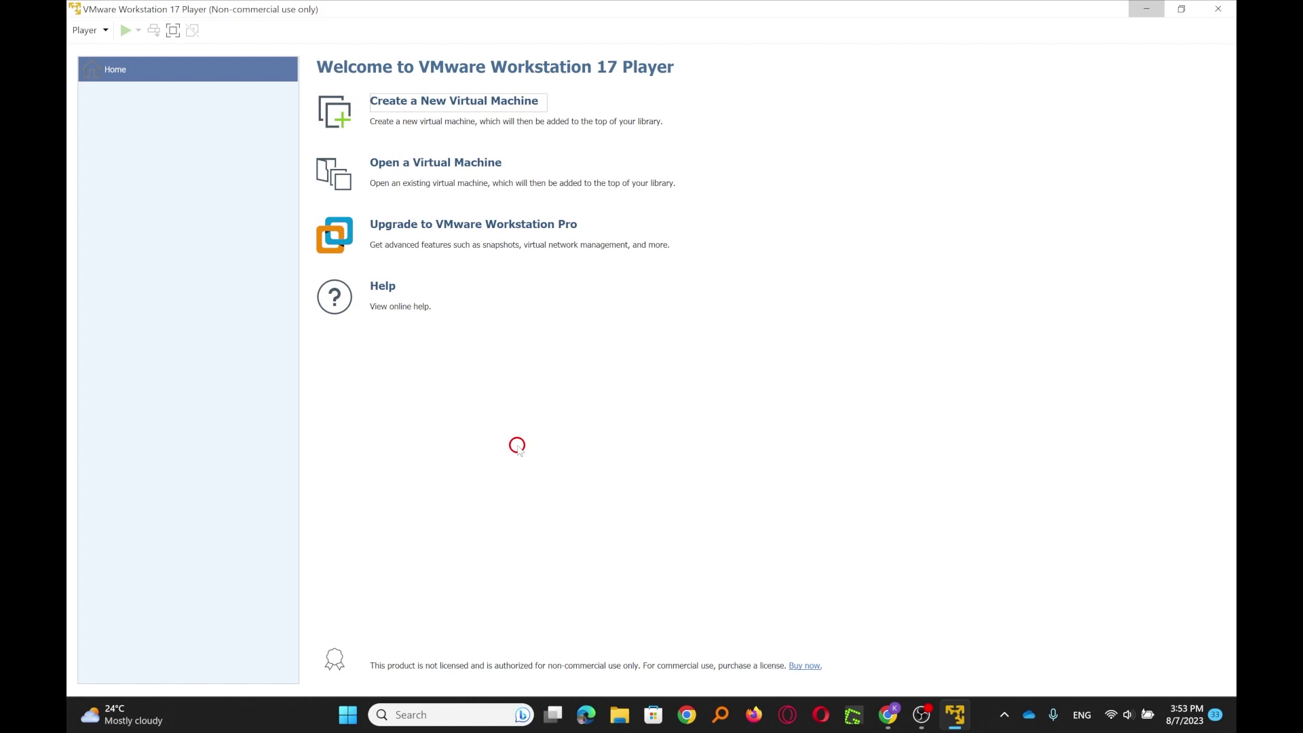
Start creating a new virtual machine with the "I will install the operating system later" option.
key("ctrl+s")
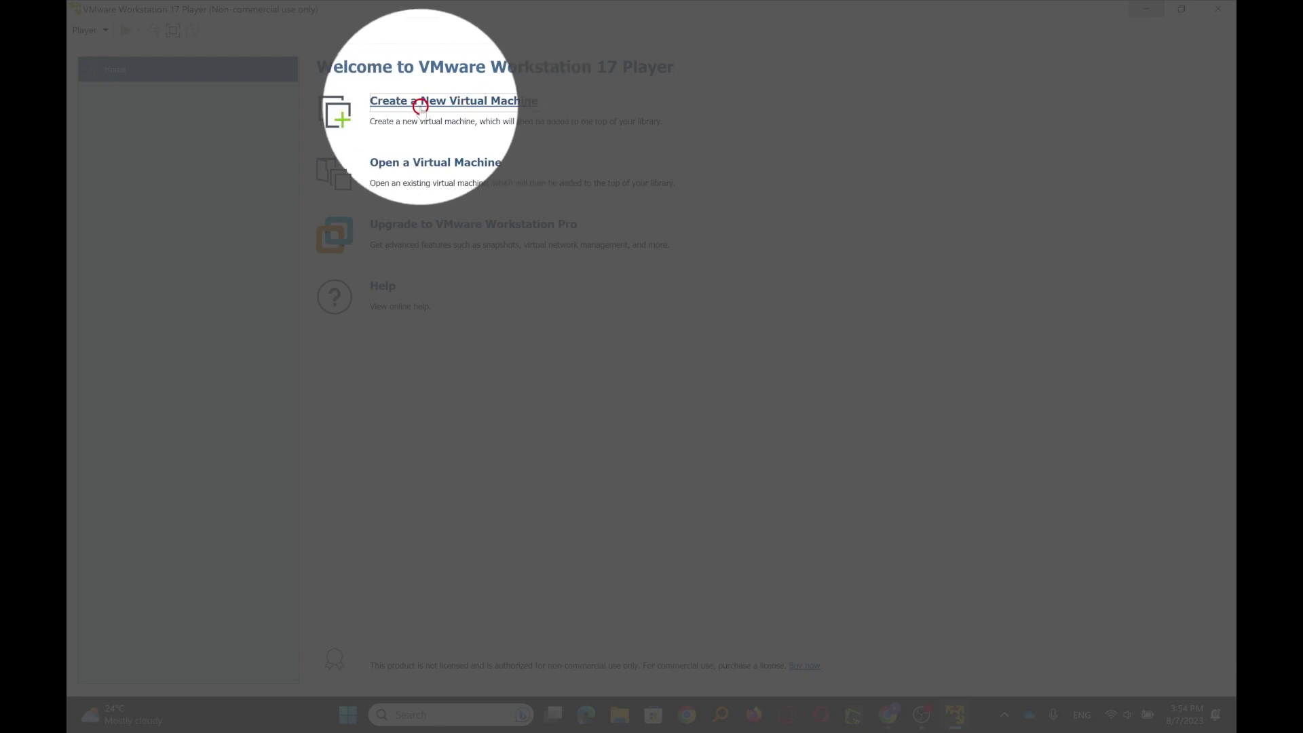
left_click(440, 102)
key("ctrl+s")
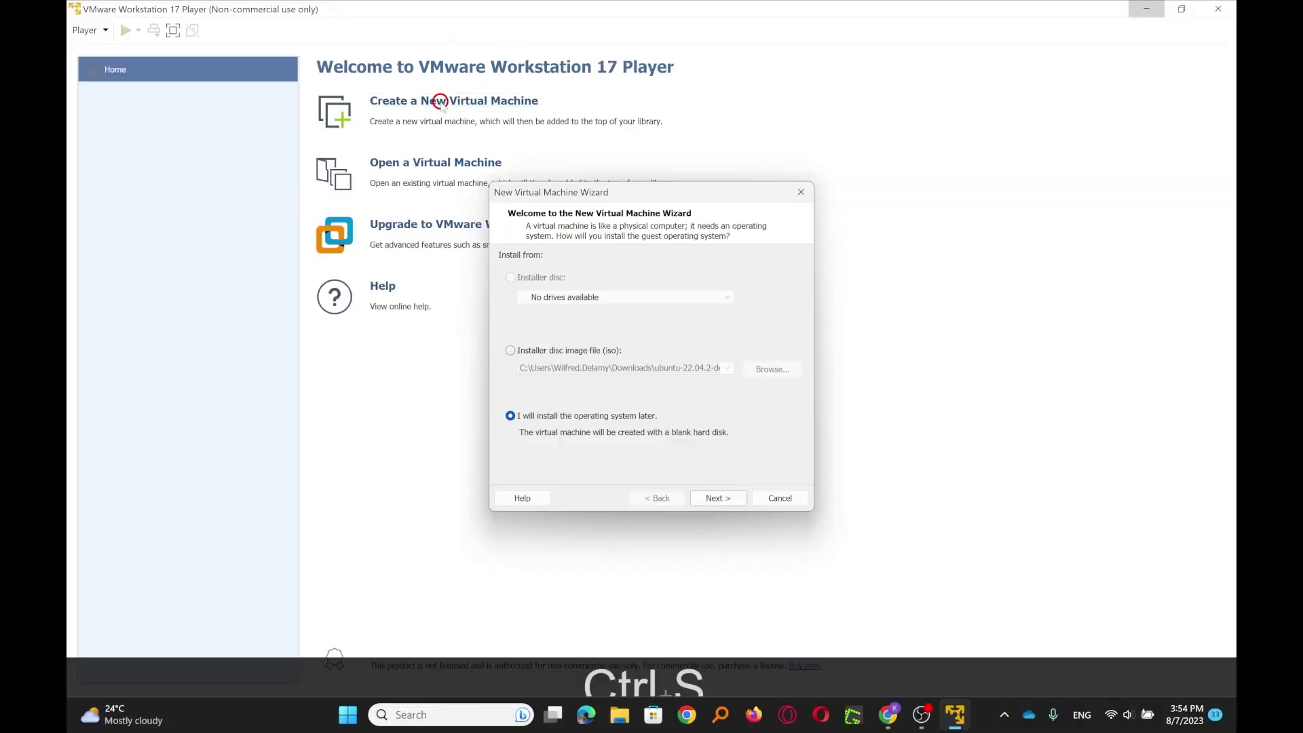
left_click_drag(631, 195, 546, 136)
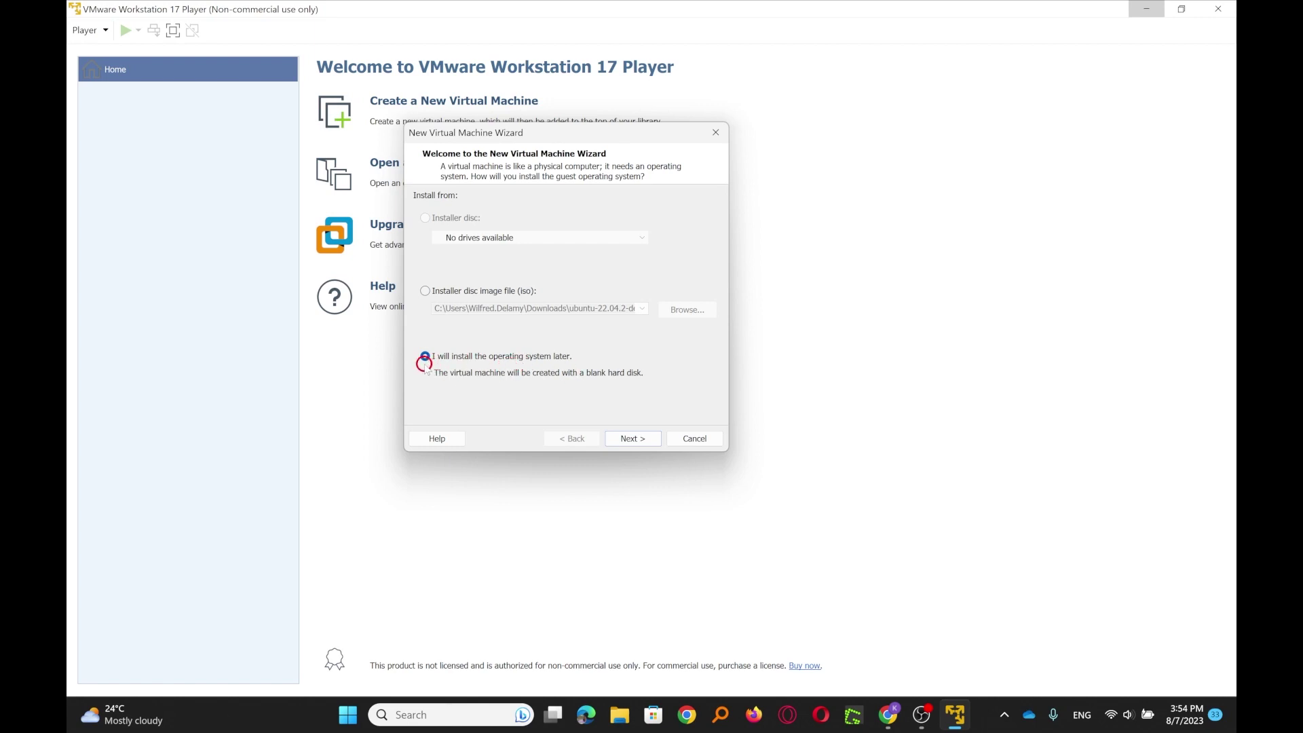
left_click(632, 439)
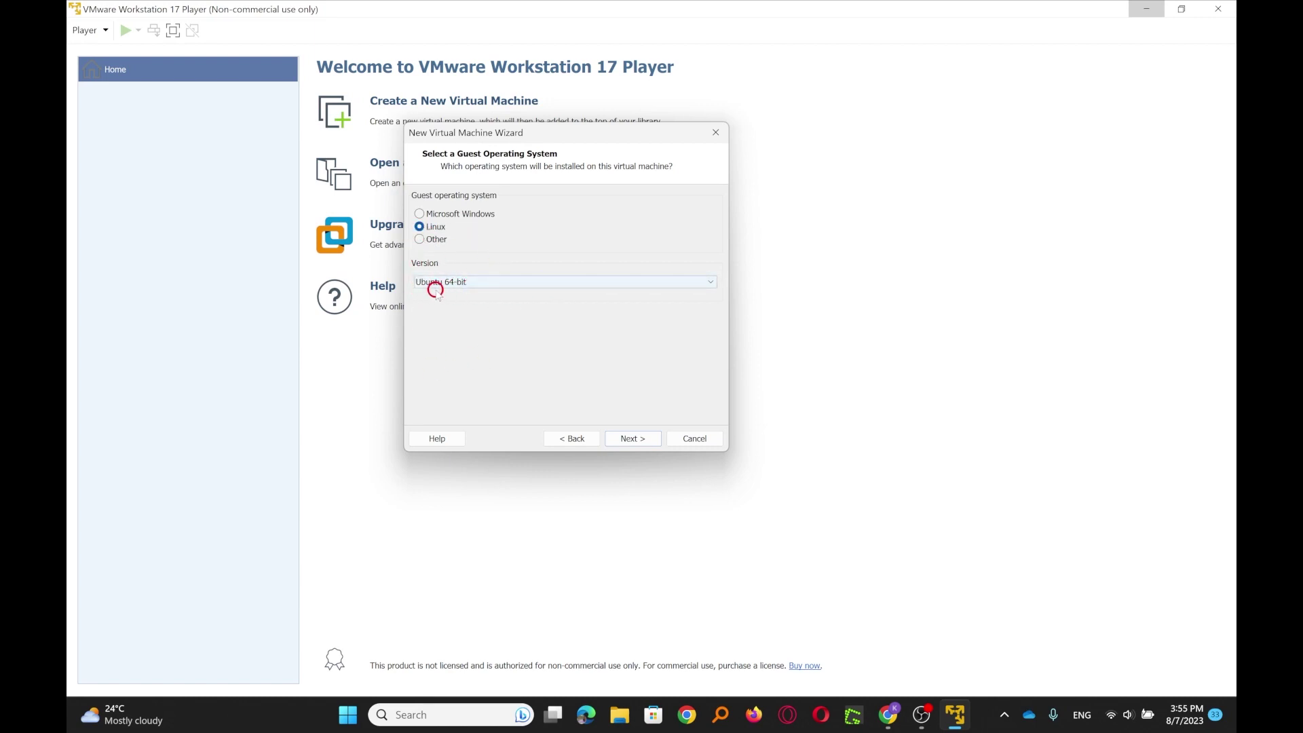
Keep Linux with version Ubuntu 64-bit as the guest operating system and name the virtual machine kla-ubuntu01 in its default location.
left_click(714, 285)
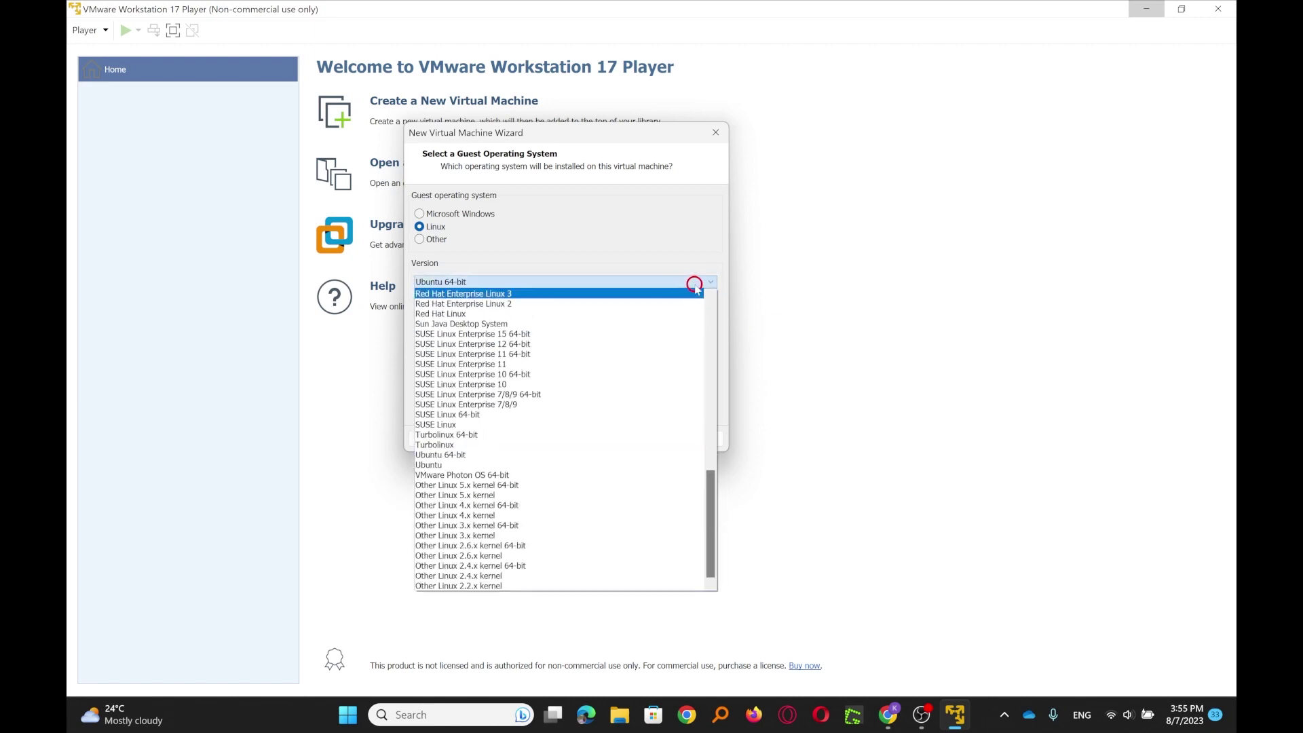
left_click_drag(707, 498, 733, 532)
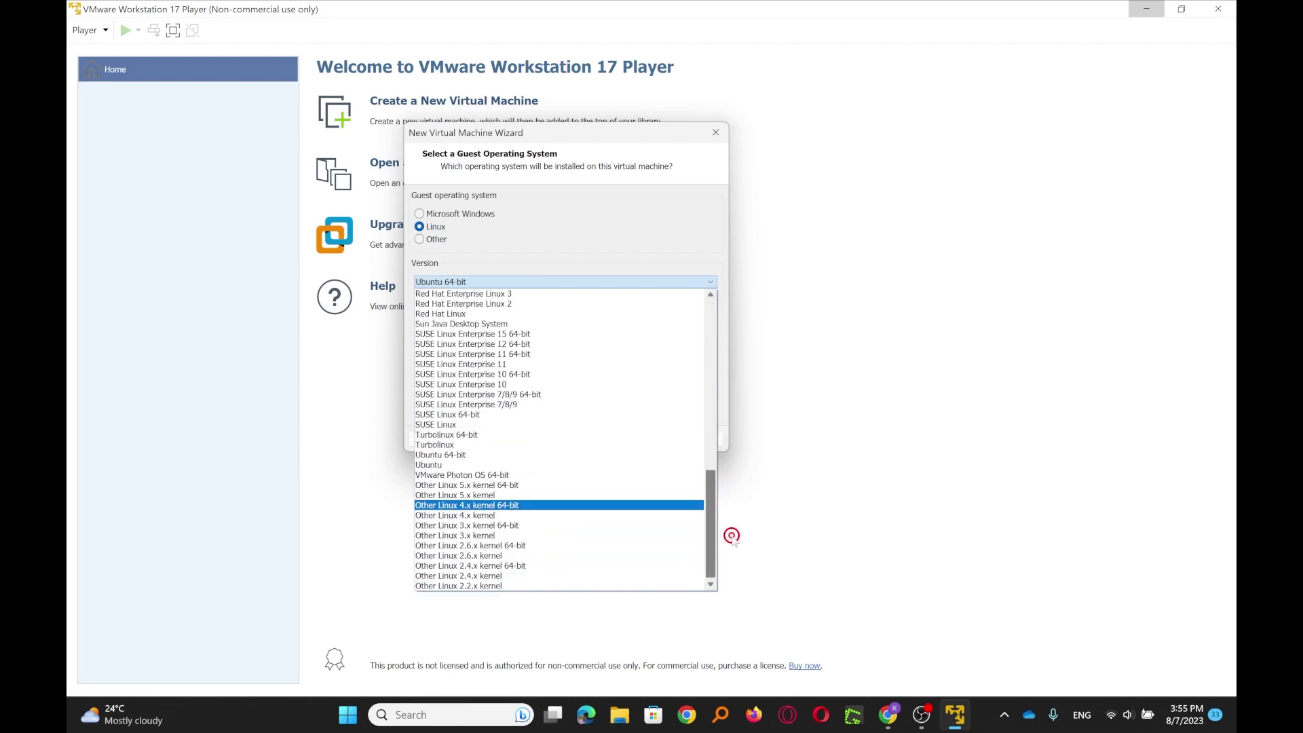
left_click(718, 238)
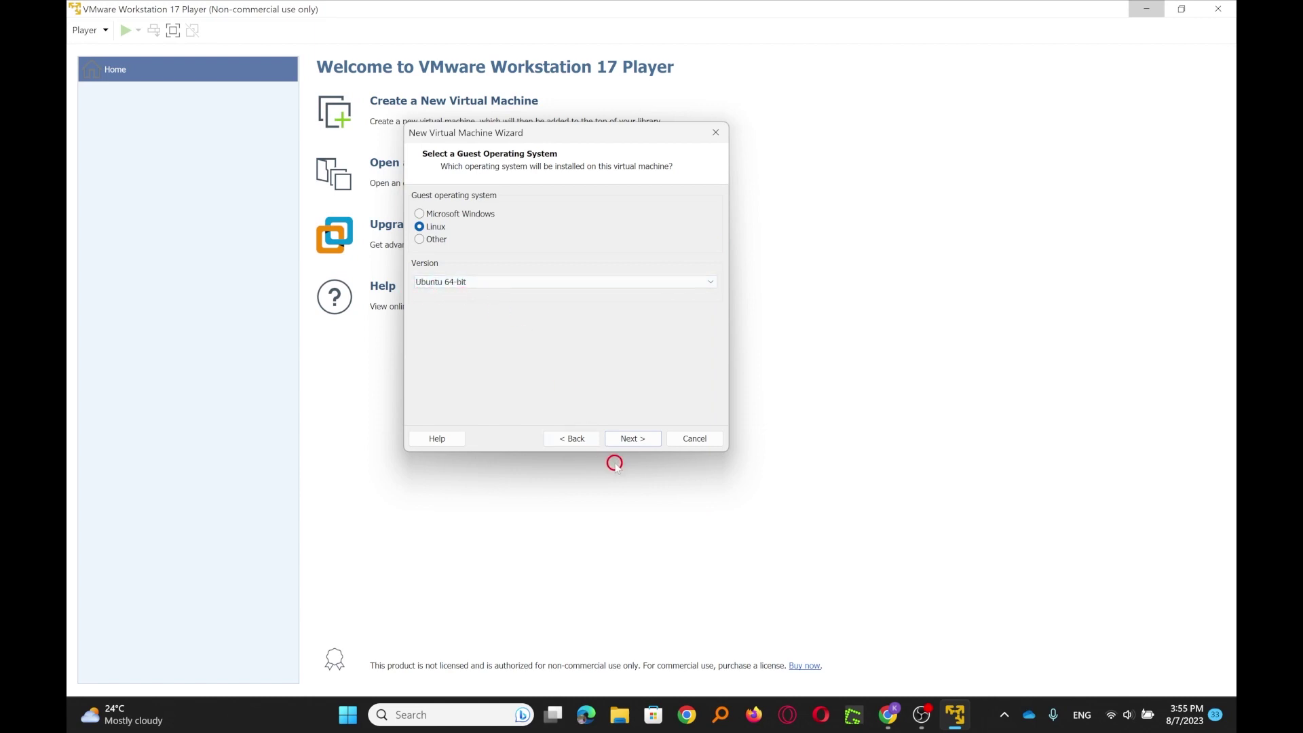
left_click(631, 438)
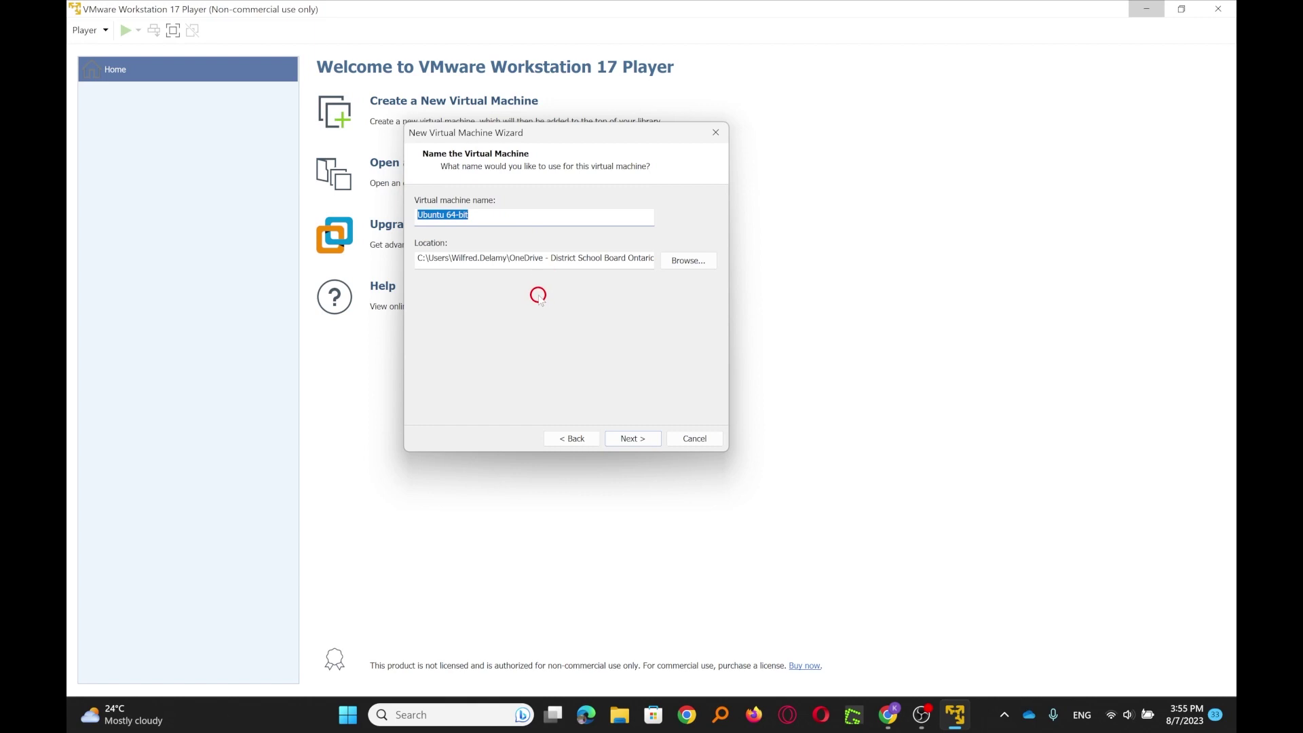
type("kla-ubuntu01")
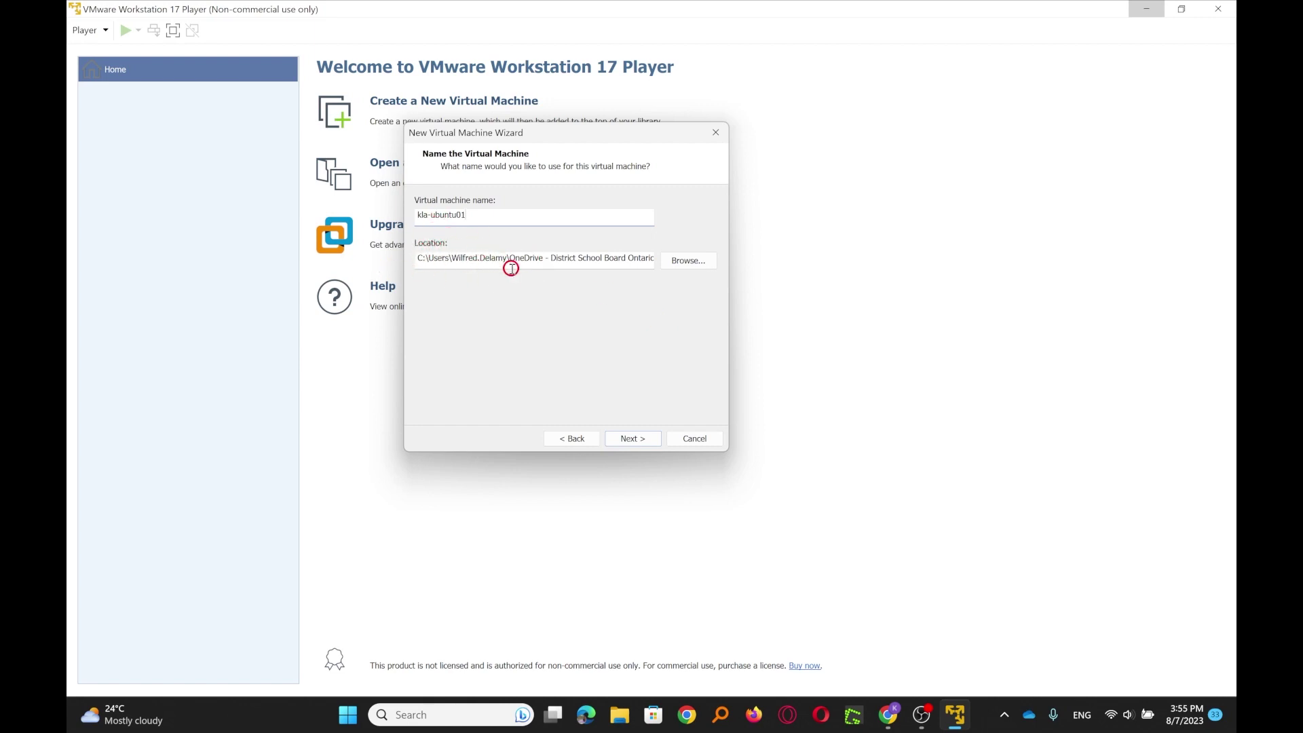
left_click(633, 440)
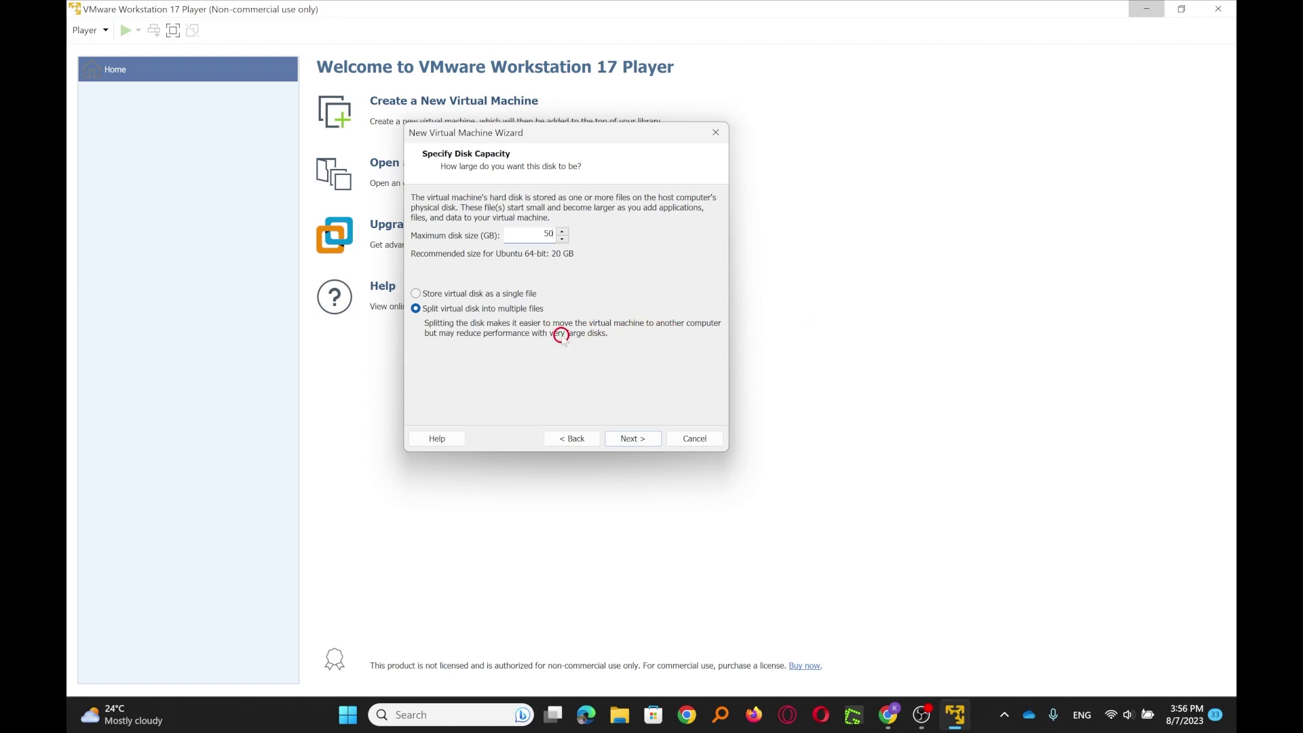
Store the 50 GB virtual disk as a single file and finish creating the virtual machine.
left_click(416, 293)
left_click(633, 439)
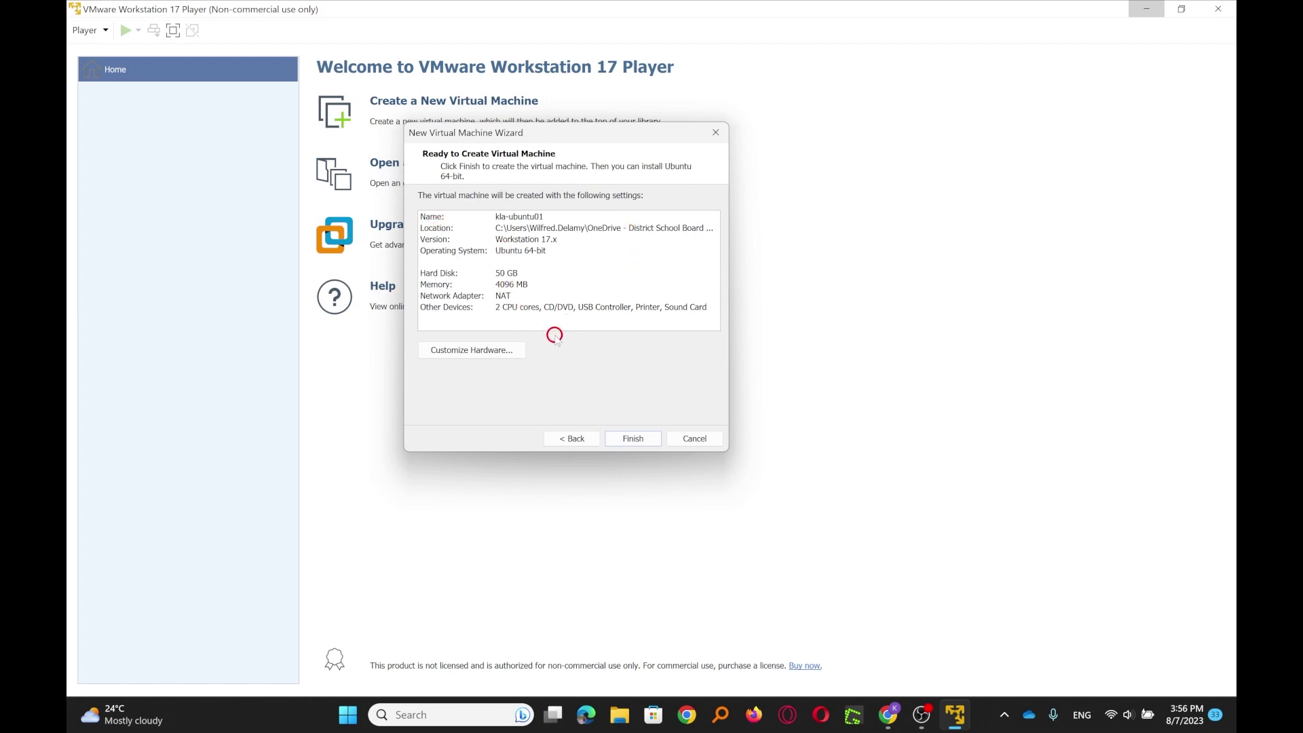
left_click(633, 439)
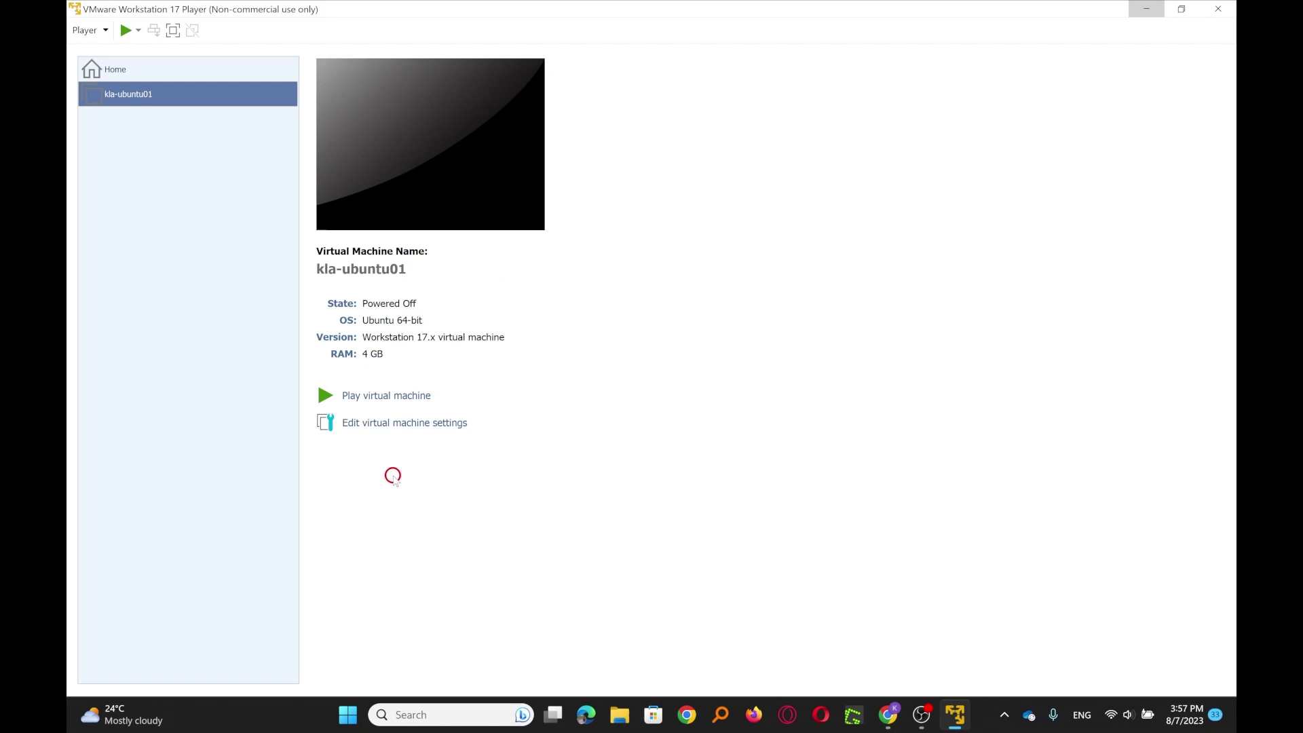
Open the settings of the kla-ubuntu01 virtual machine and reposition the settings window.
key("ctrl+s")
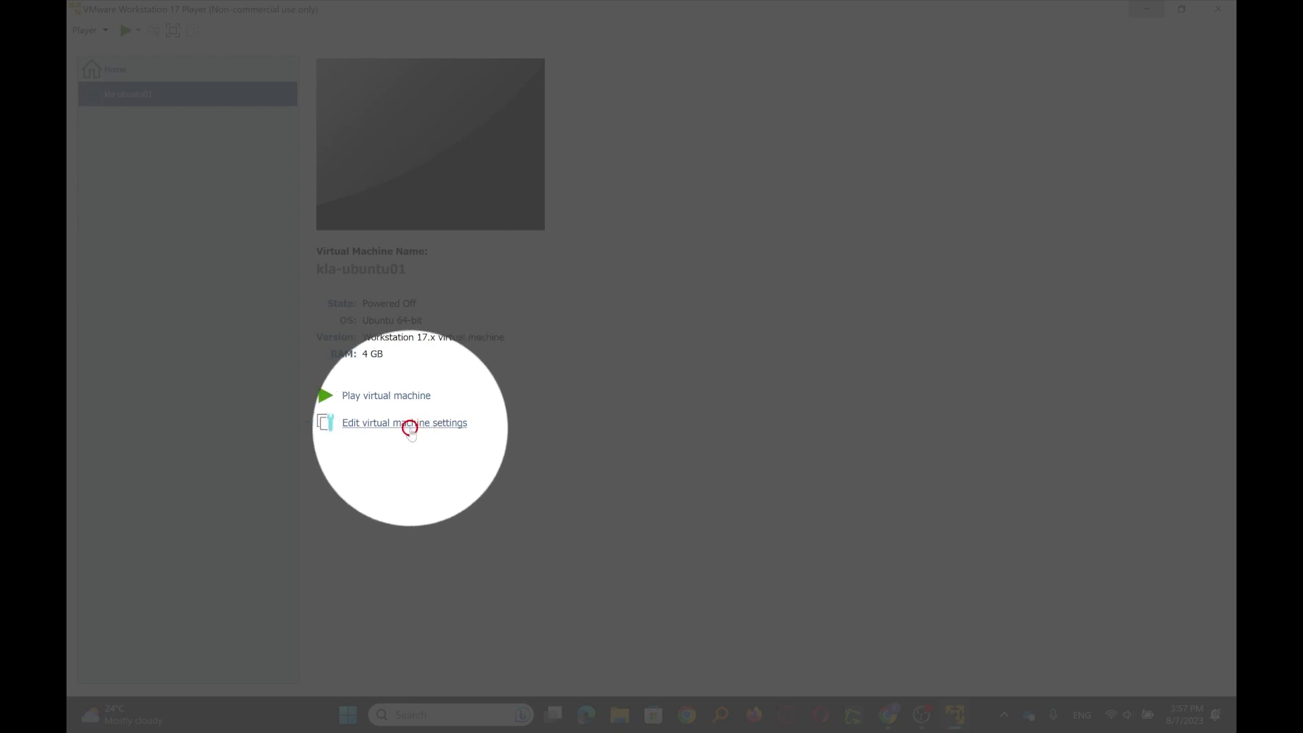
key("ctrl")
key("ctrl+s")
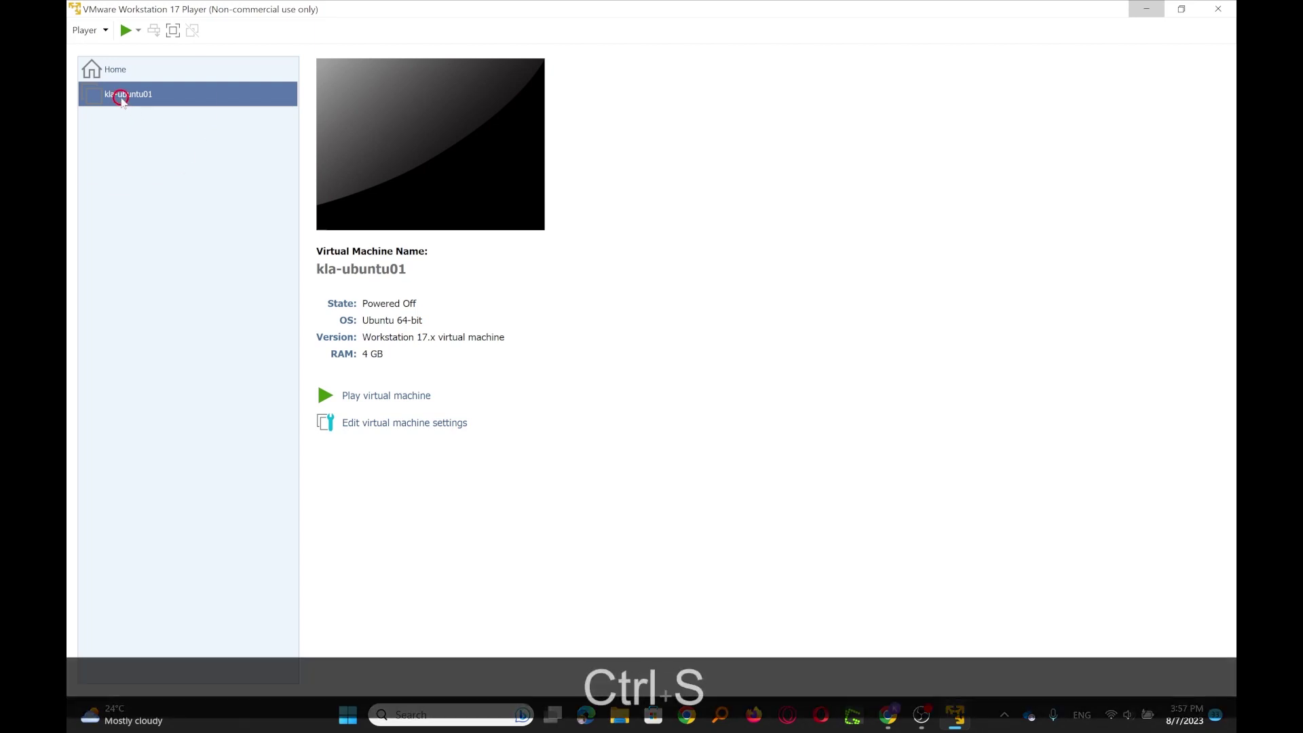
key("ctrl+s")
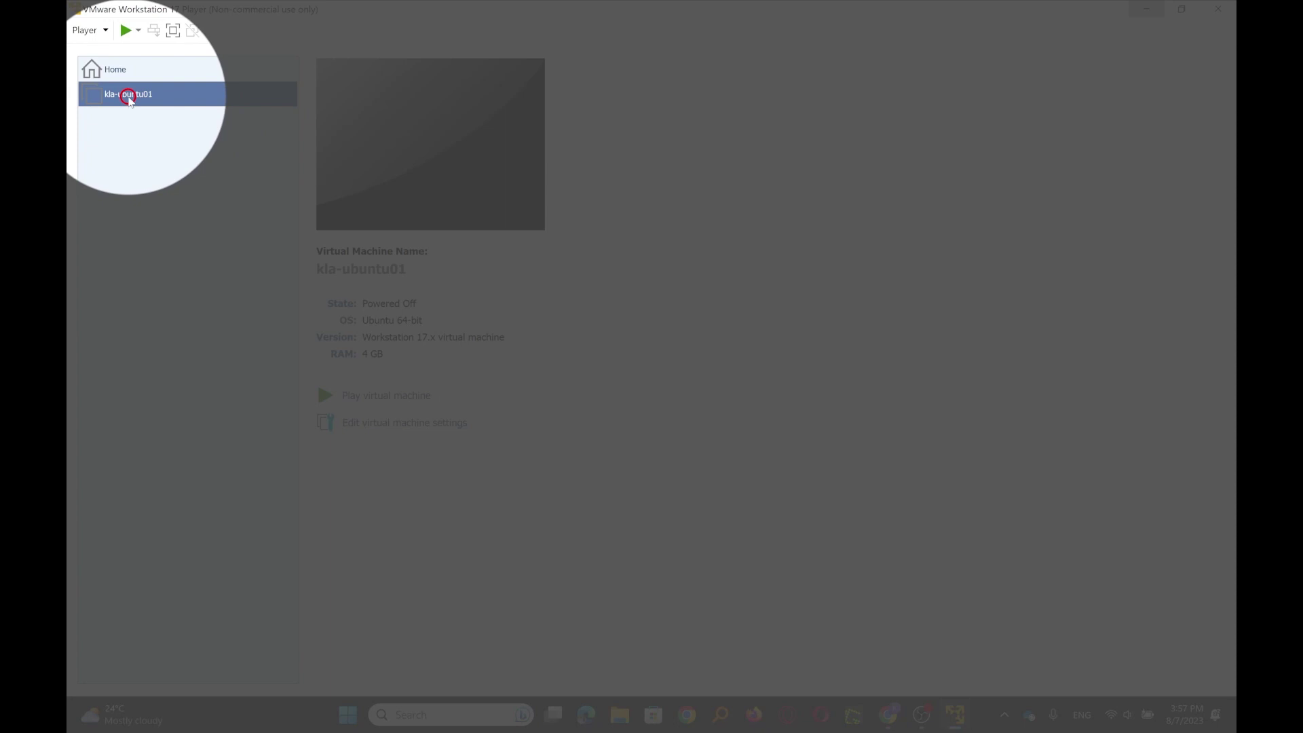
right_click(135, 97)
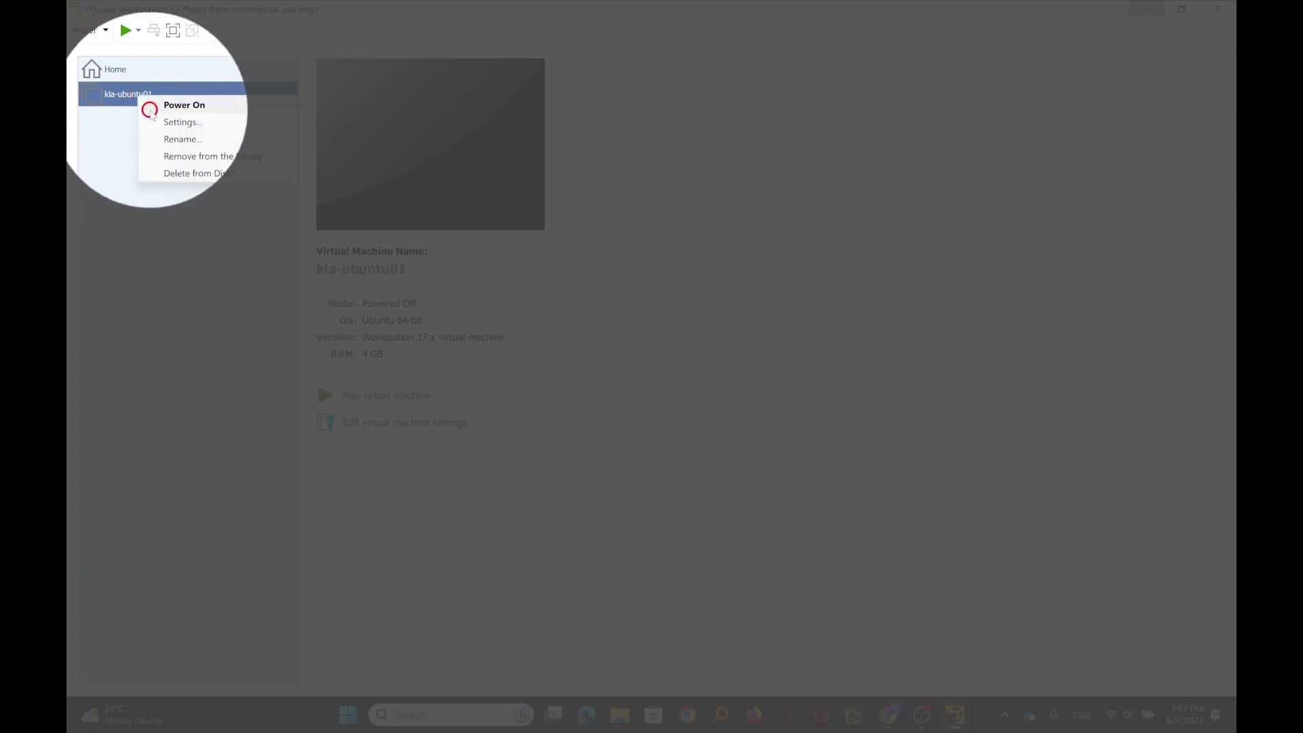
left_click(185, 123)
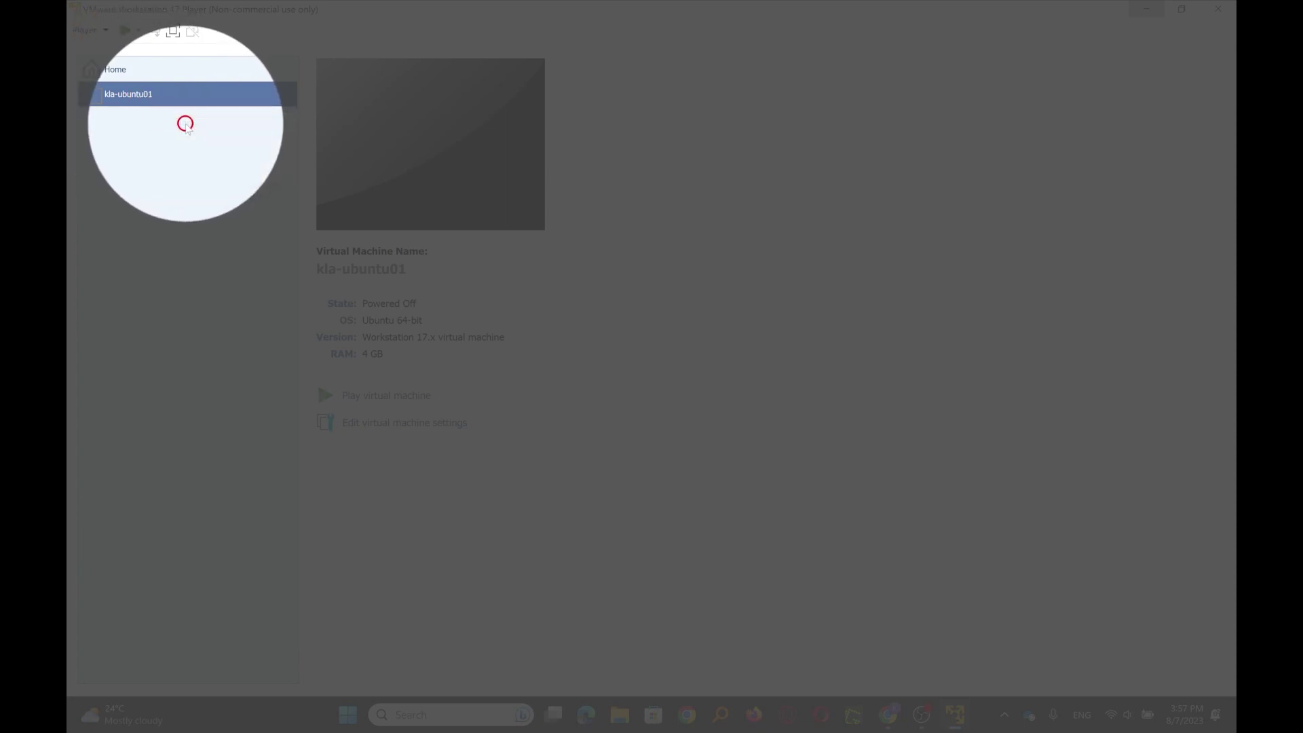
key("ctrl+s")
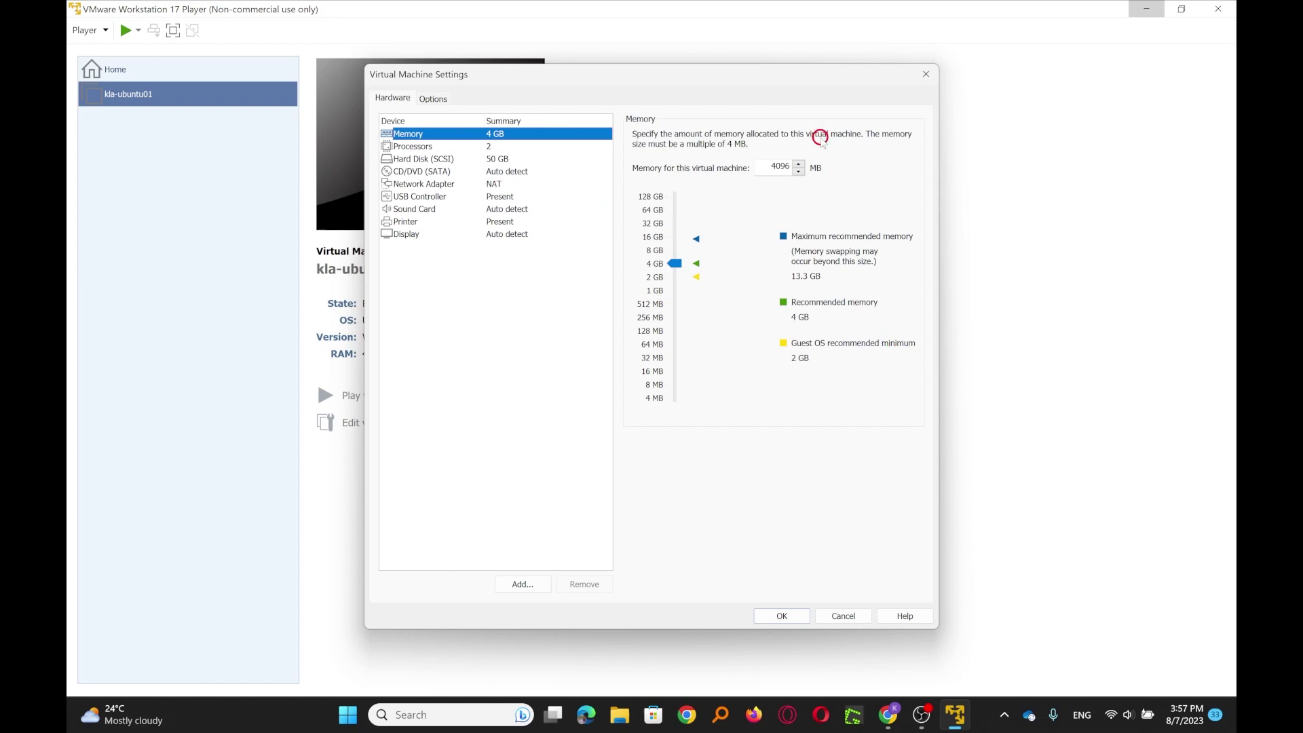
left_click_drag(617, 78, 522, 44)
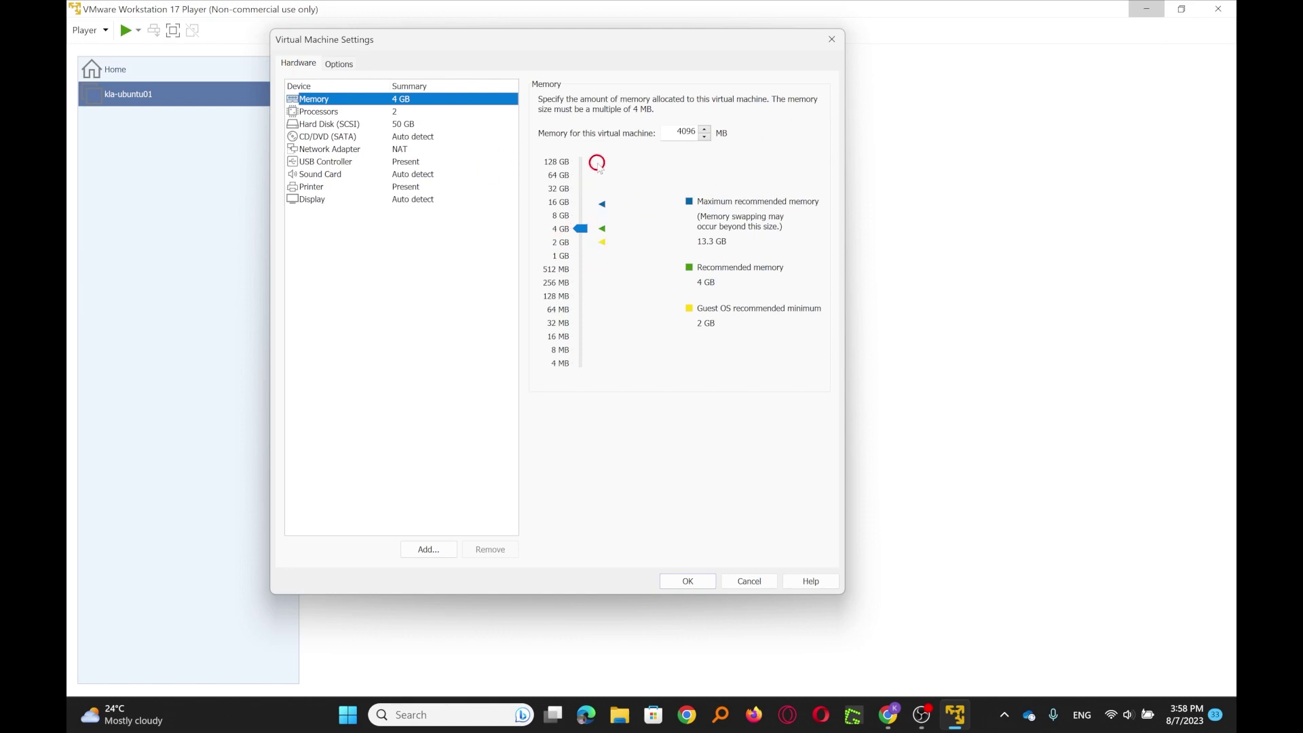
Review the virtual machine's processor, hard disk, CD/DVD, network adapter, display, printer, sound card and USB controller settings.
left_click(346, 113)
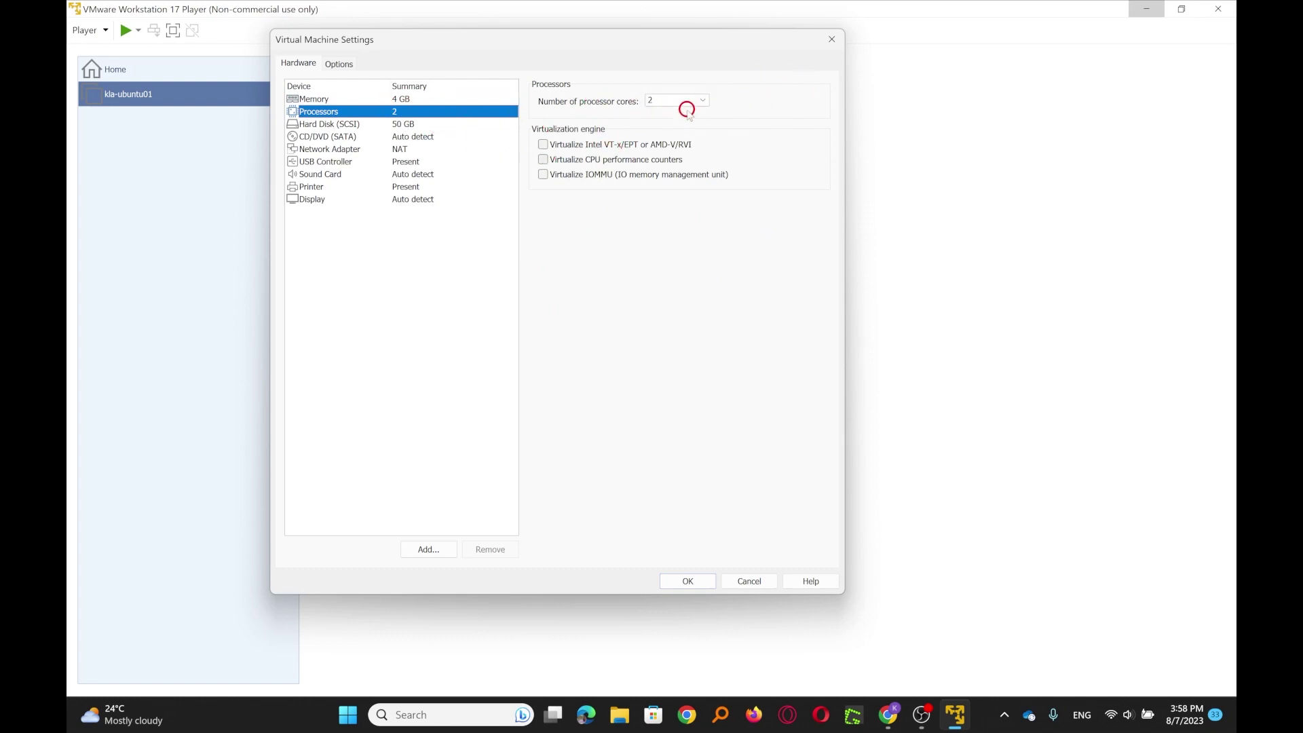
left_click(706, 97)
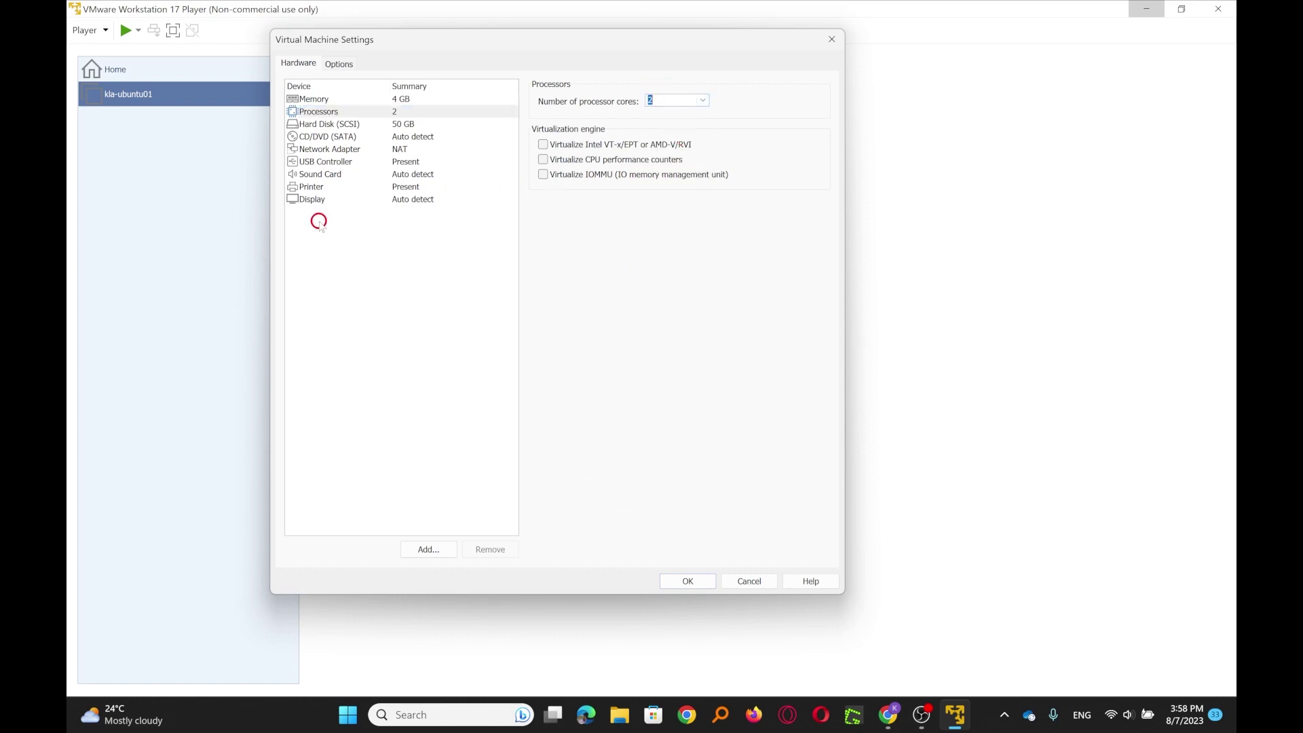
left_click(322, 126)
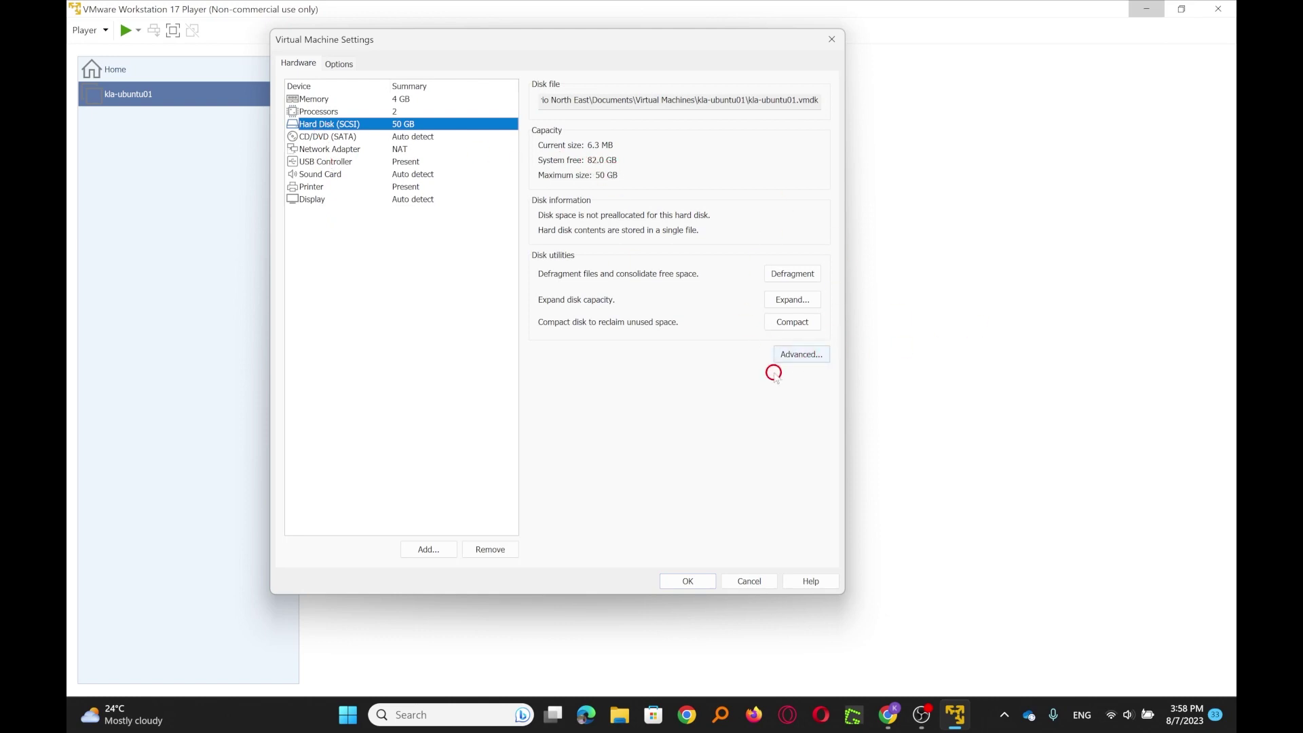
left_click(362, 138)
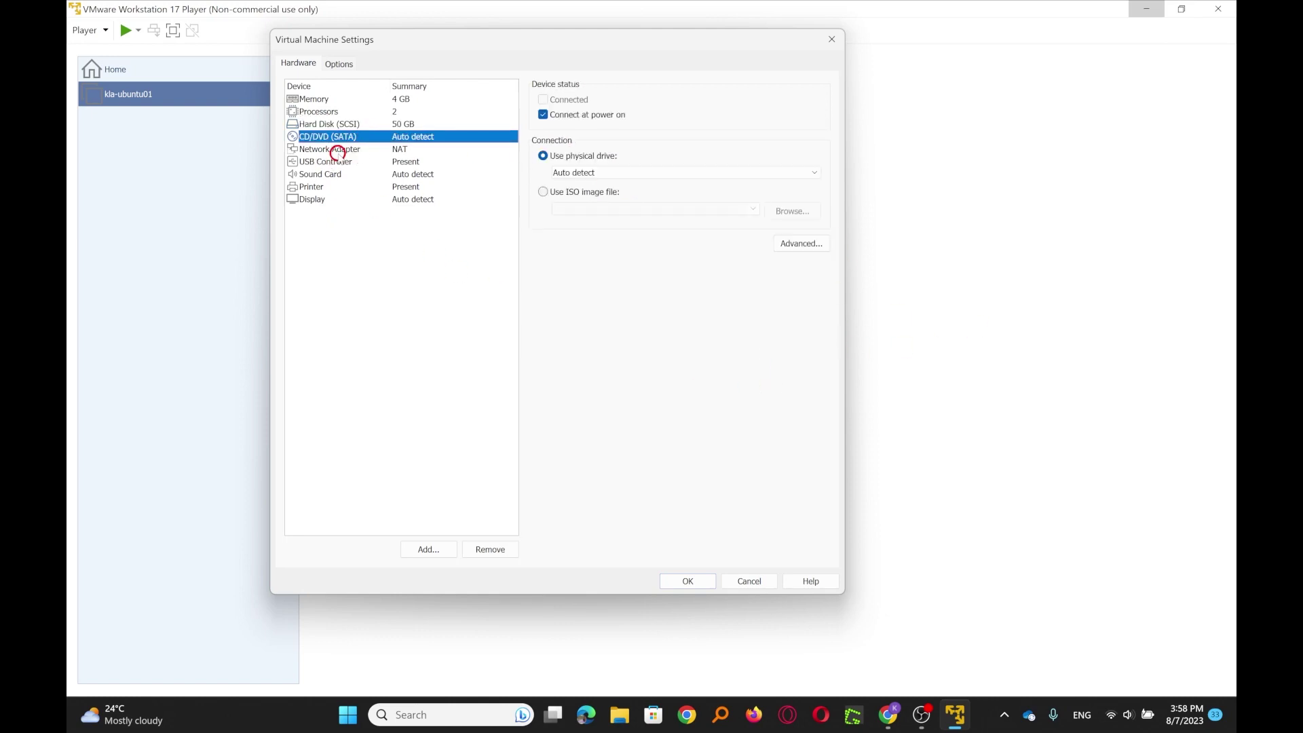
left_click(338, 151)
left_click(331, 199)
left_click(330, 187)
left_click(332, 175)
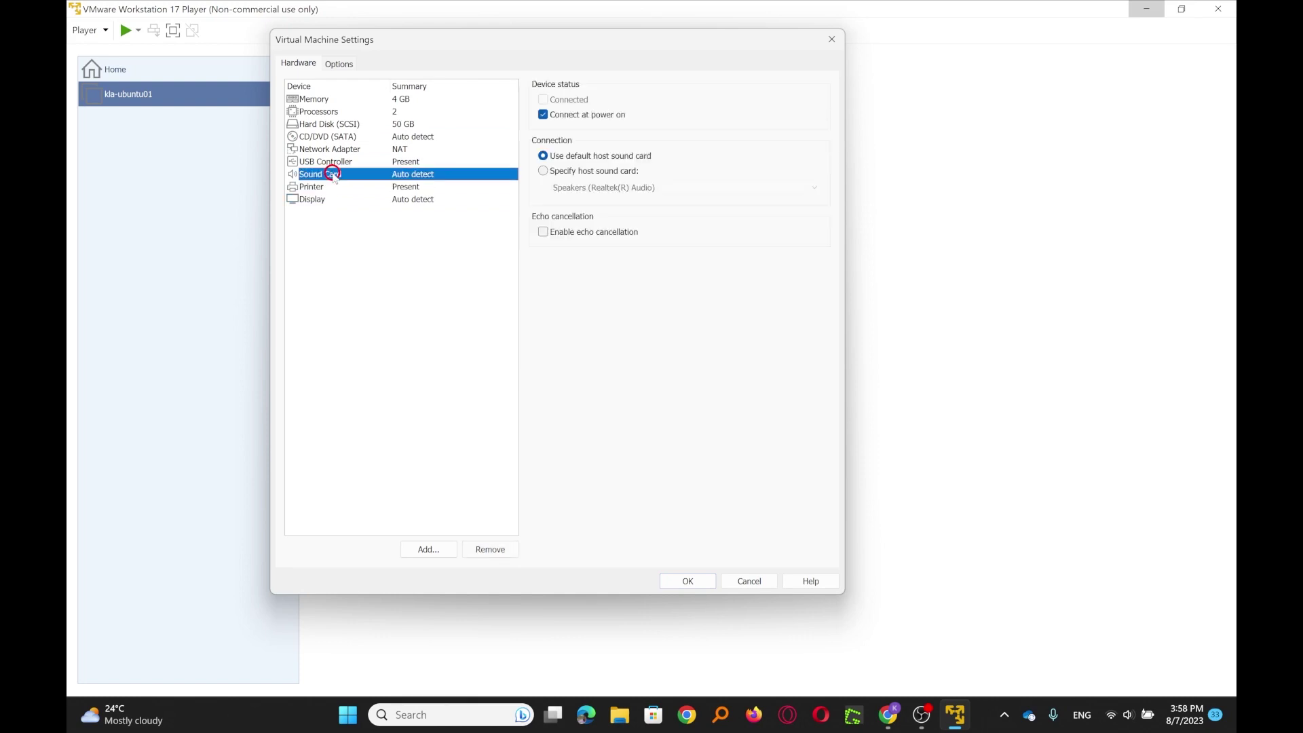
left_click(333, 162)
left_click(348, 149)
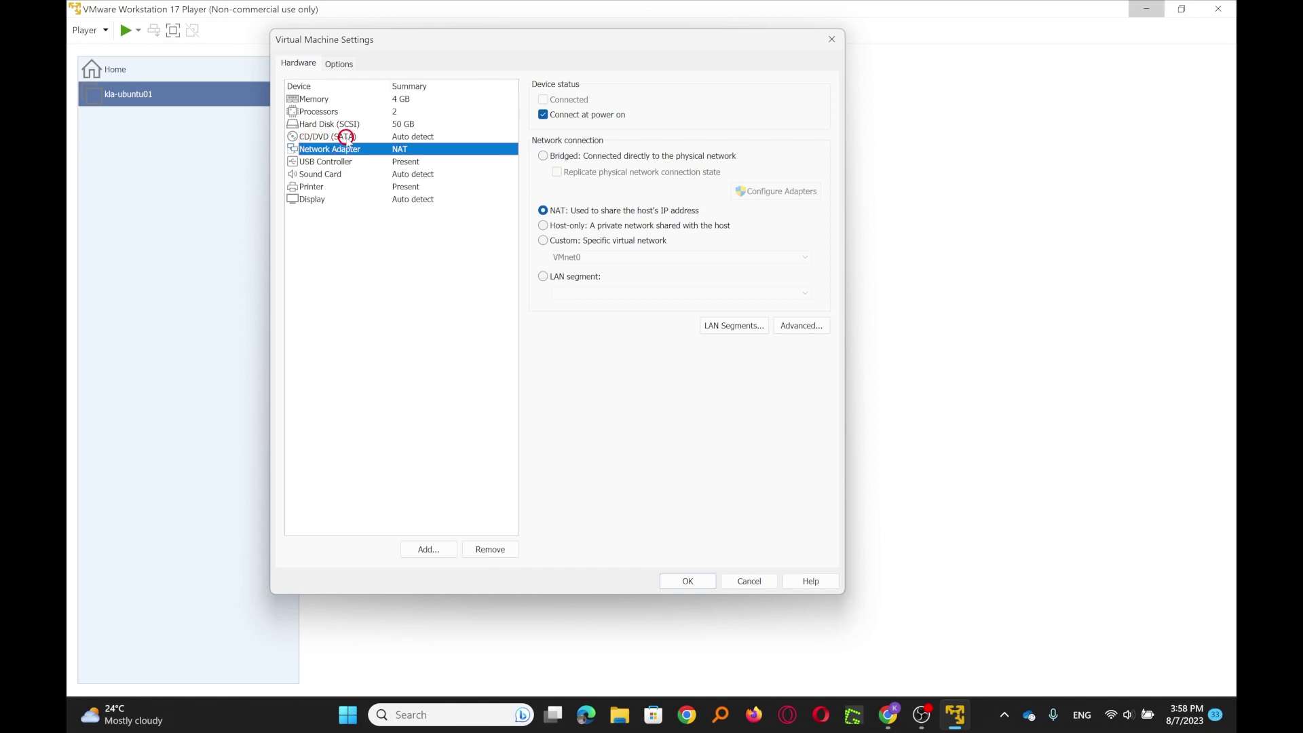
Connect the CD/DVD (SATA) drive to the ISO image ubuntu-22.04.2-desktop-amd64.iso from the iso folder and save the settings.
left_click(346, 138)
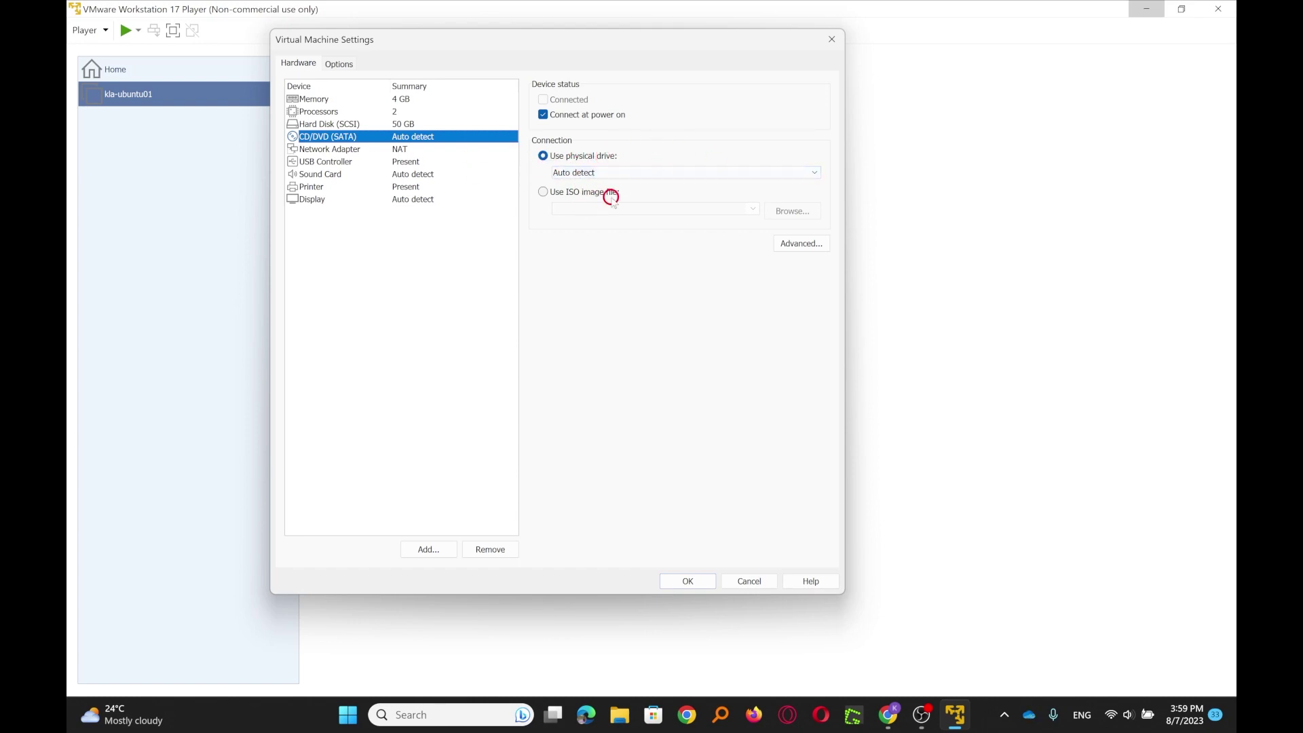
left_click(543, 192)
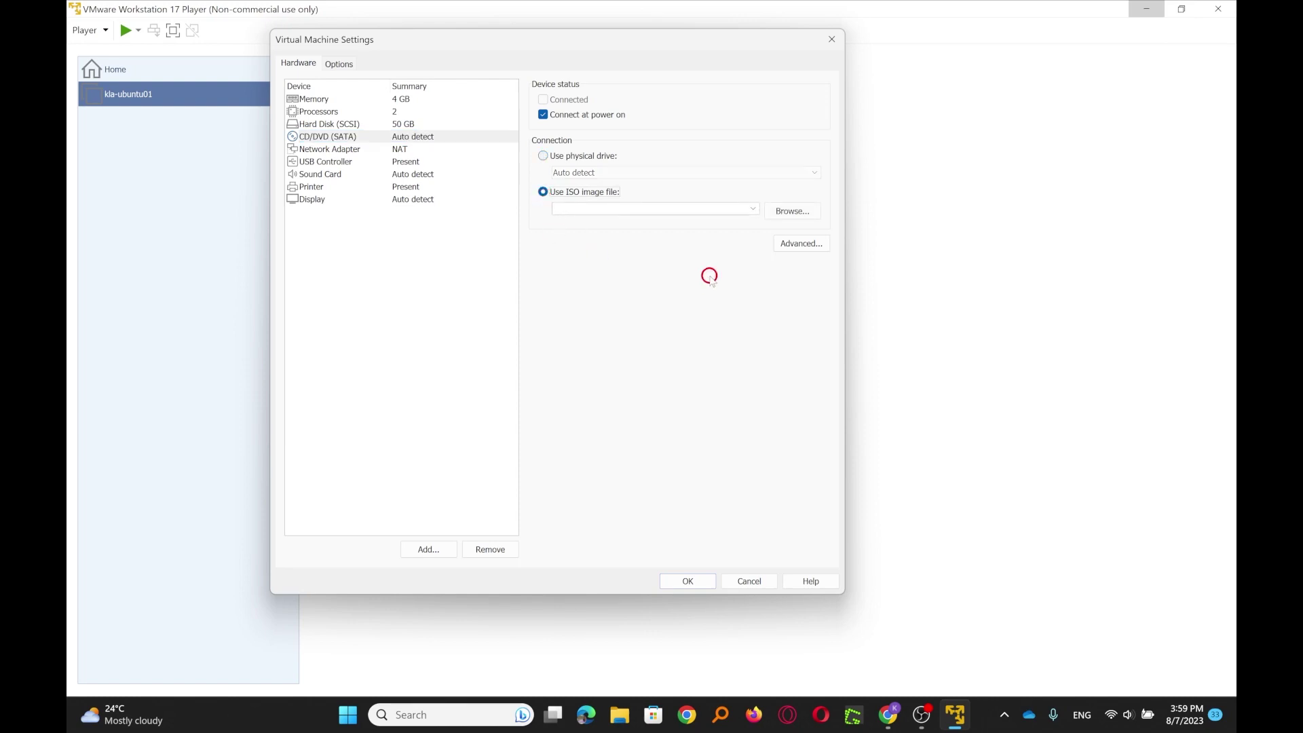
left_click(777, 216)
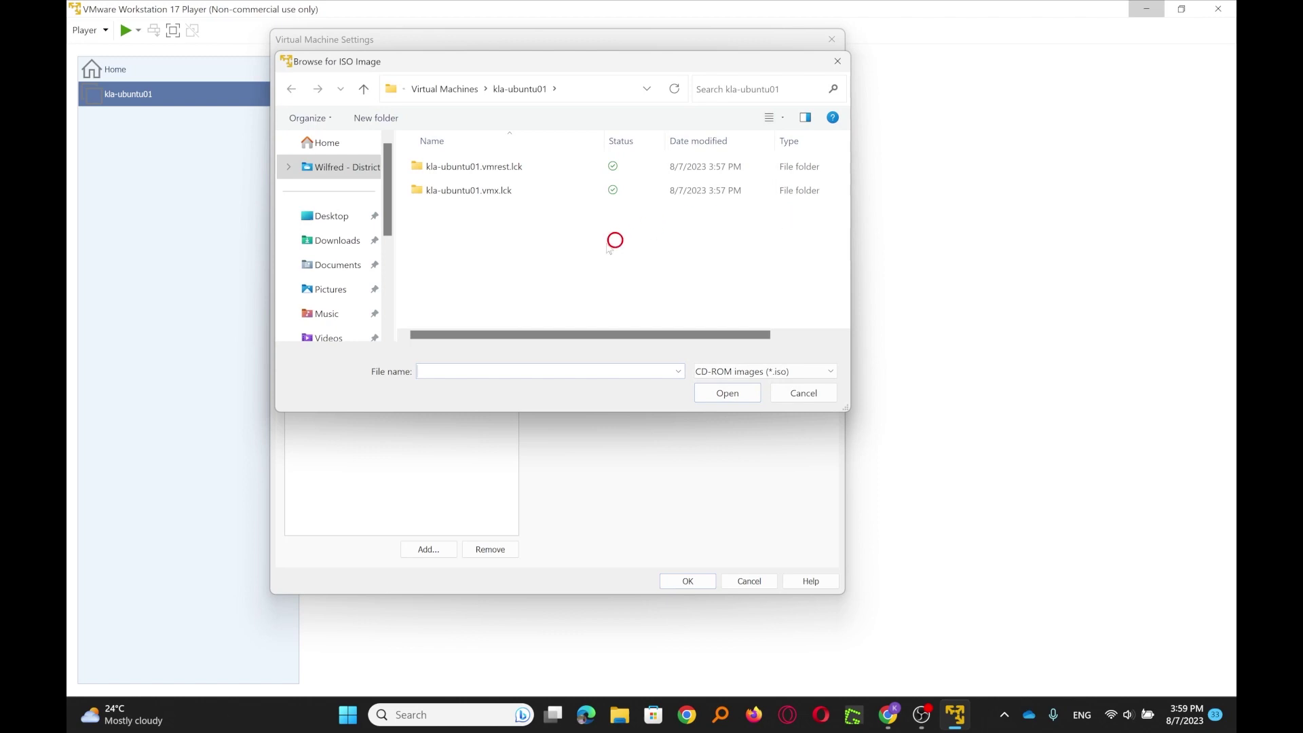
scroll(363, 333, "down", 1)
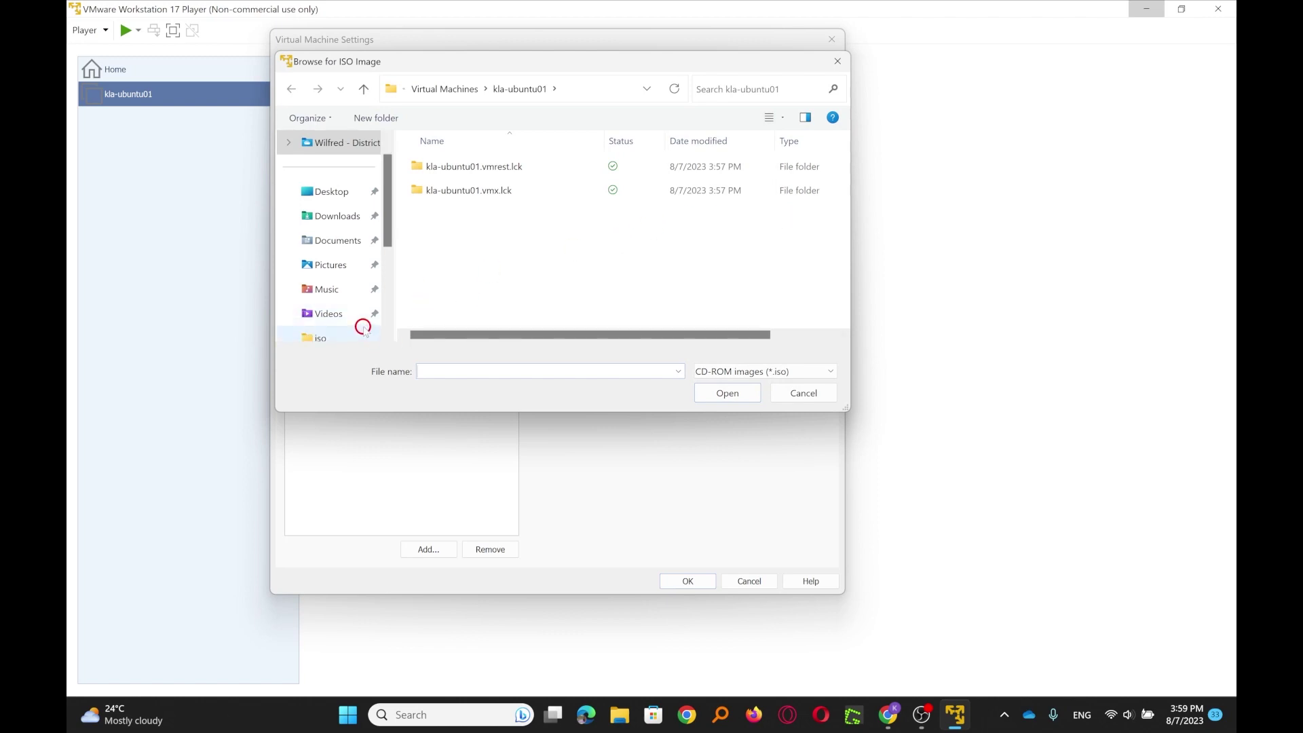
scroll(366, 329, "down", 2)
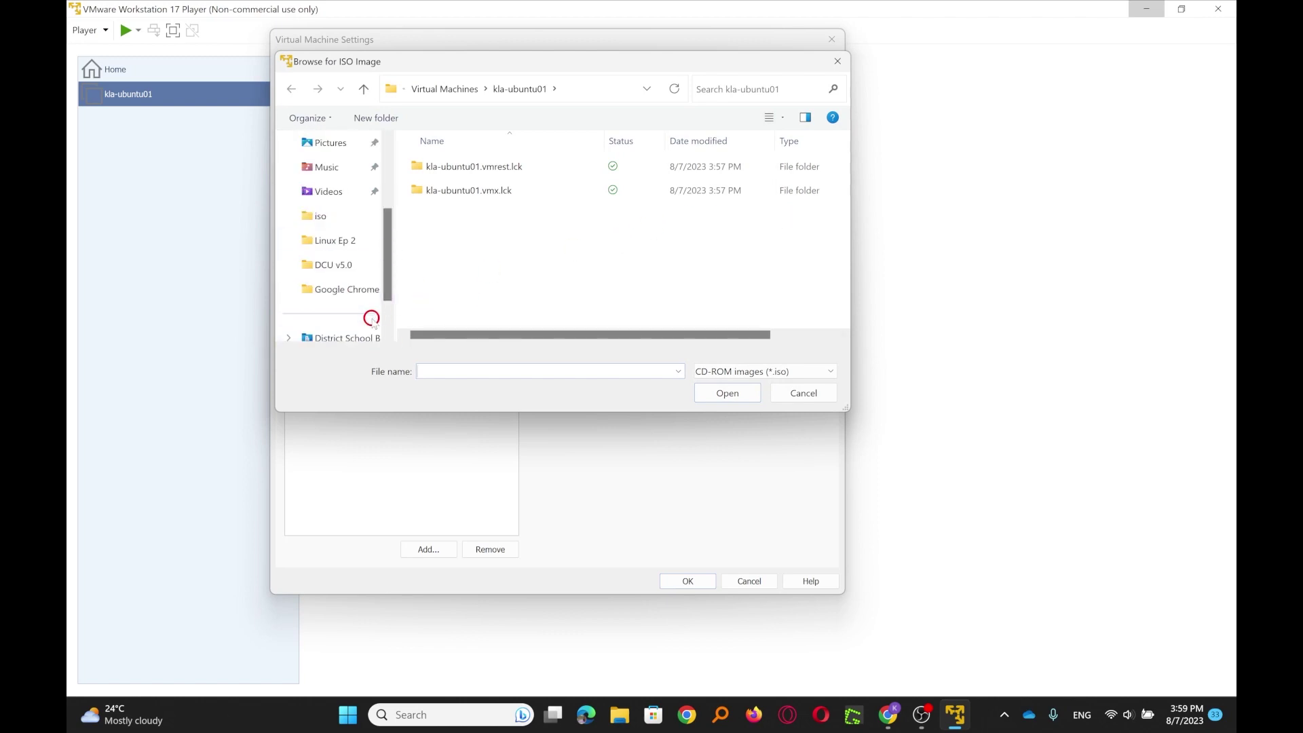
left_click(319, 219)
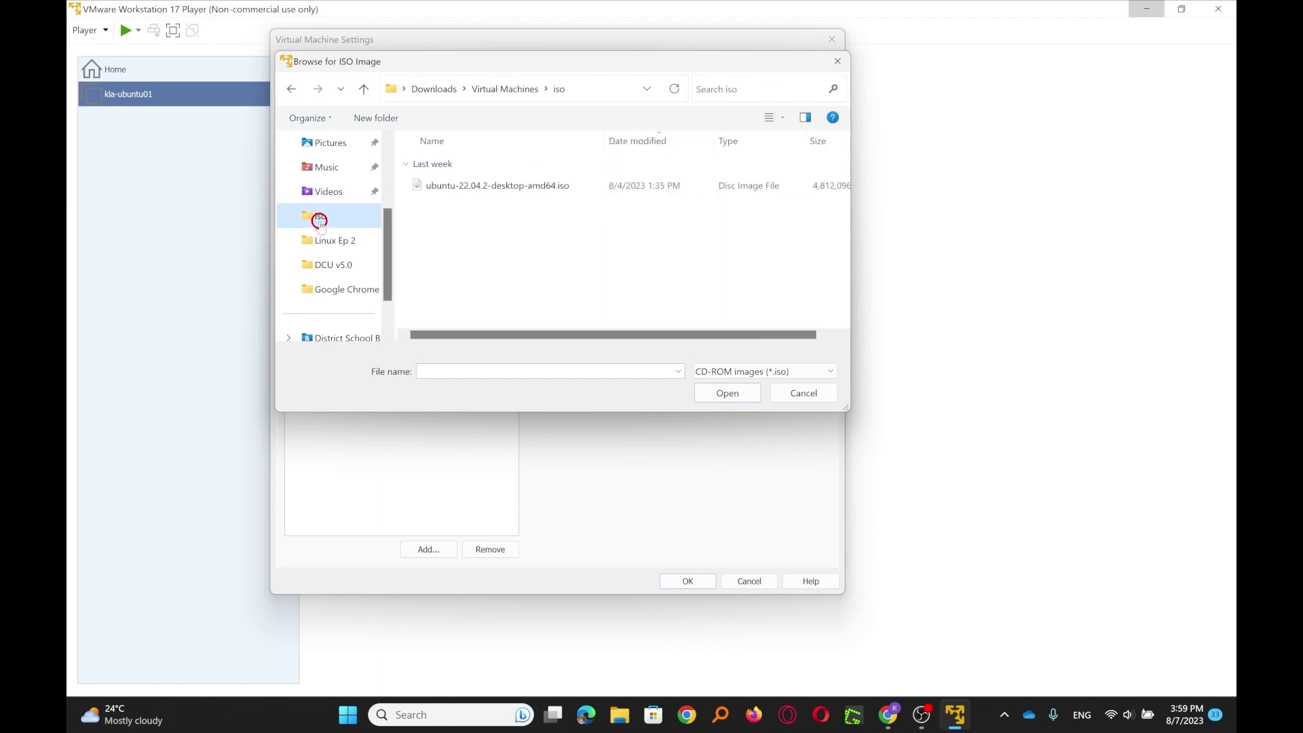
left_click(492, 189)
left_click(721, 398)
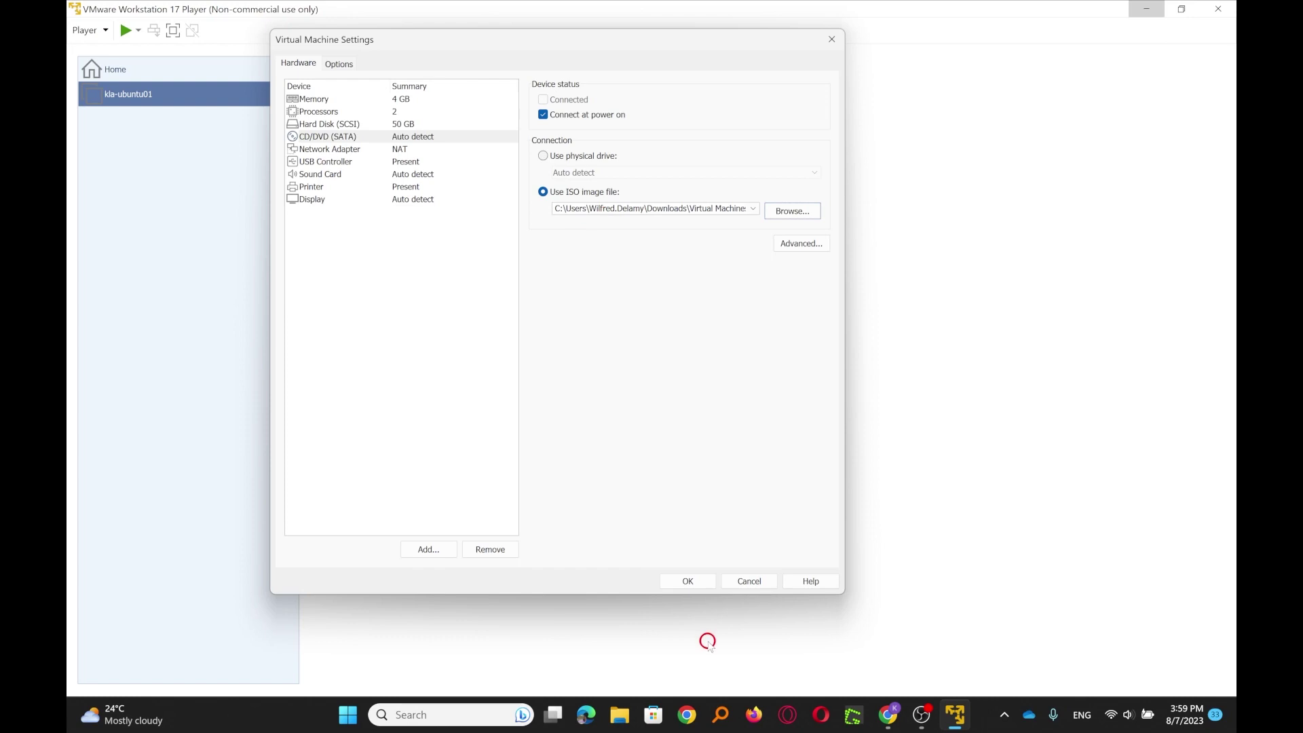
left_click(685, 584)
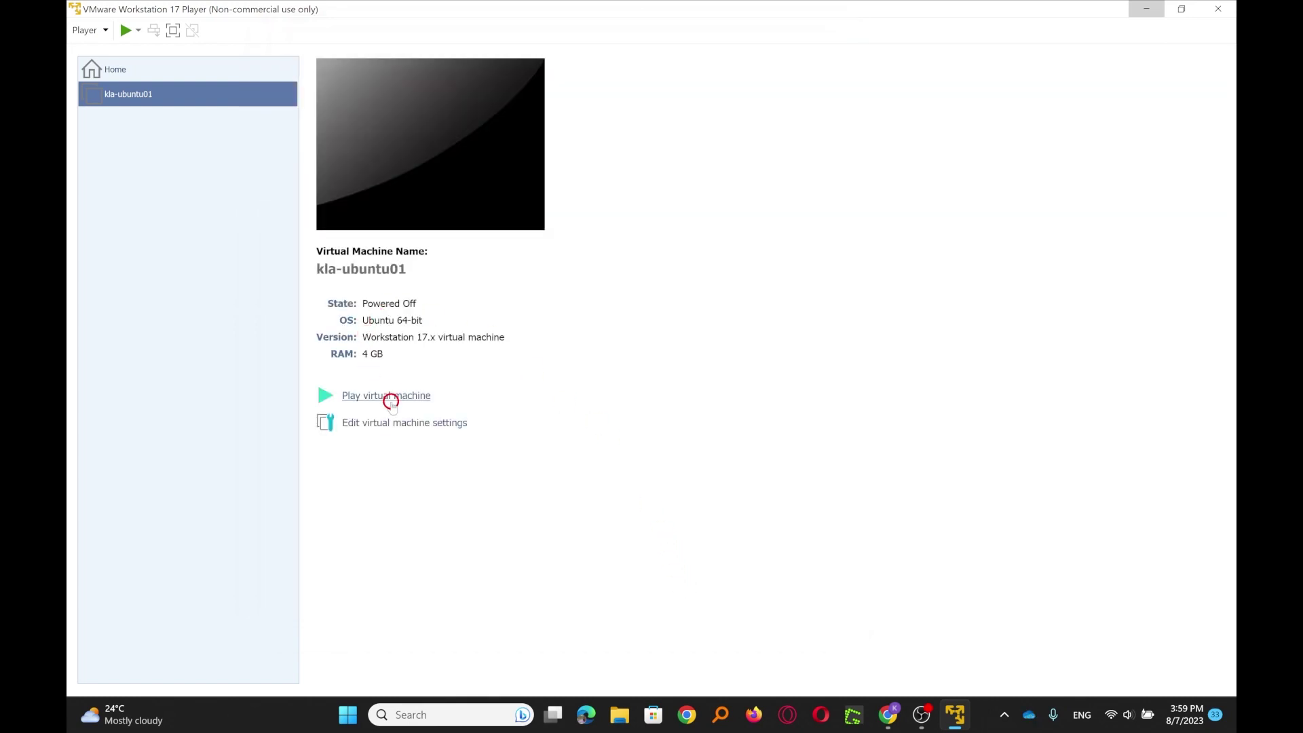
Power on the kla-ubuntu01 virtual machine and dismiss the side channel mitigations hint.
key("ctrl+s")
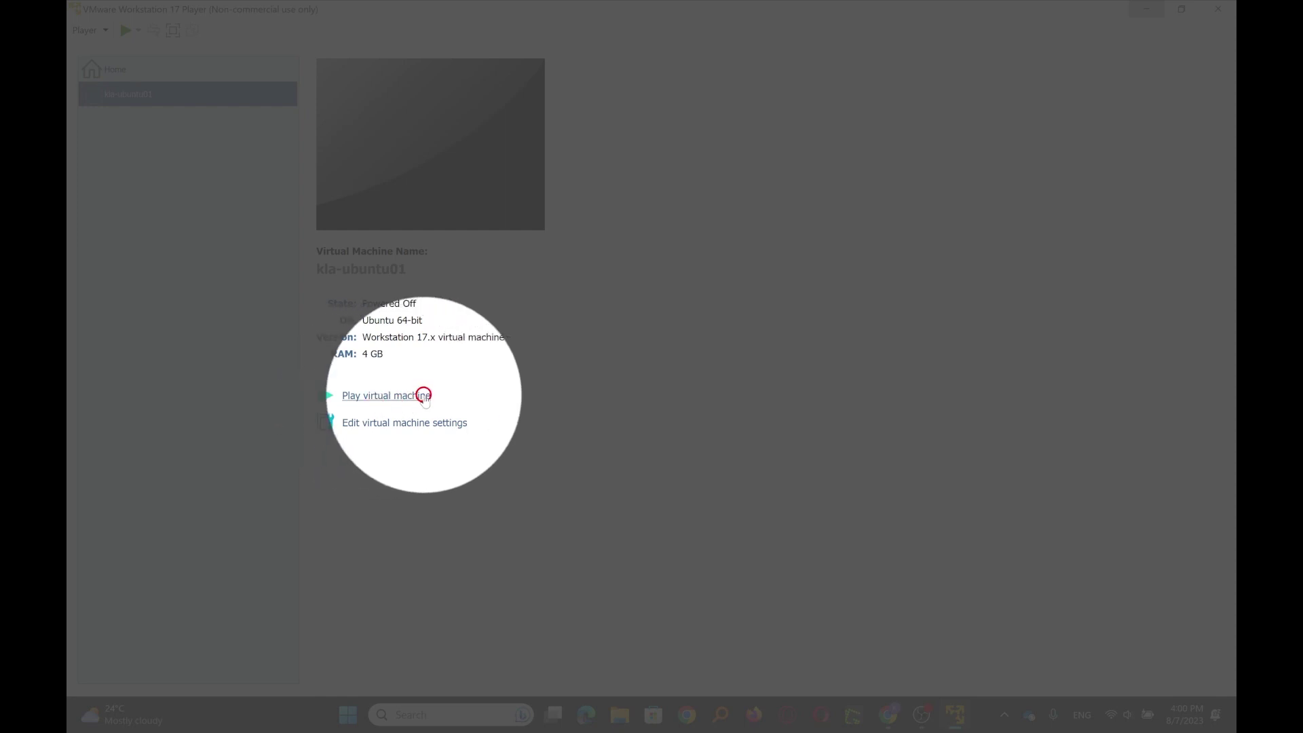
key("ctrl+s")
key("ctrl")
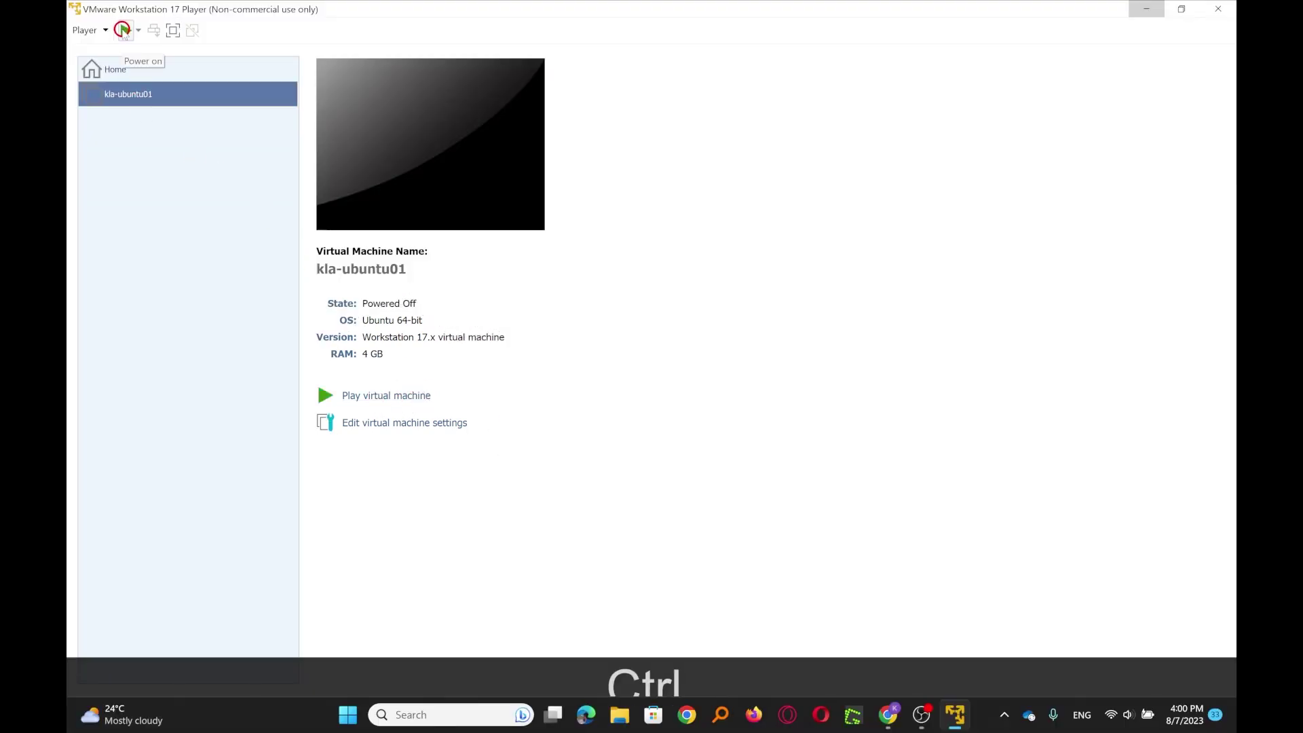
key("ctrl+s")
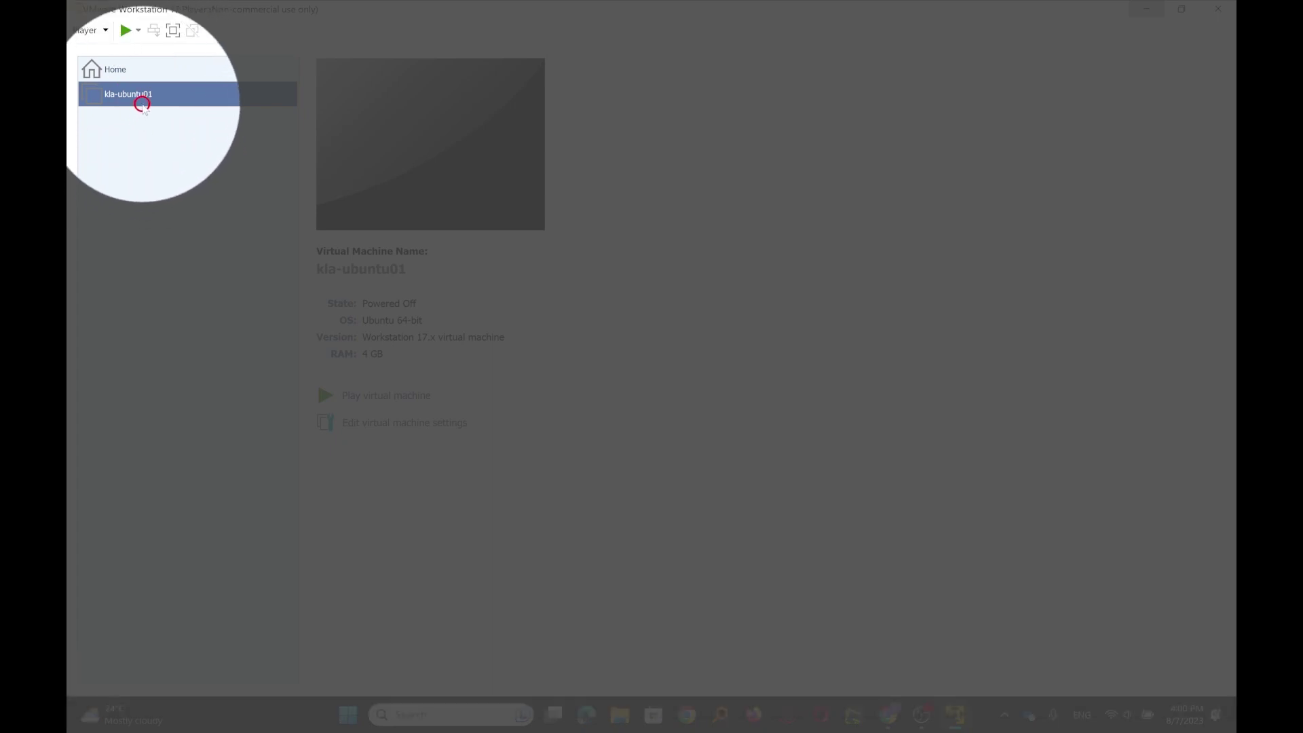
right_click(145, 97)
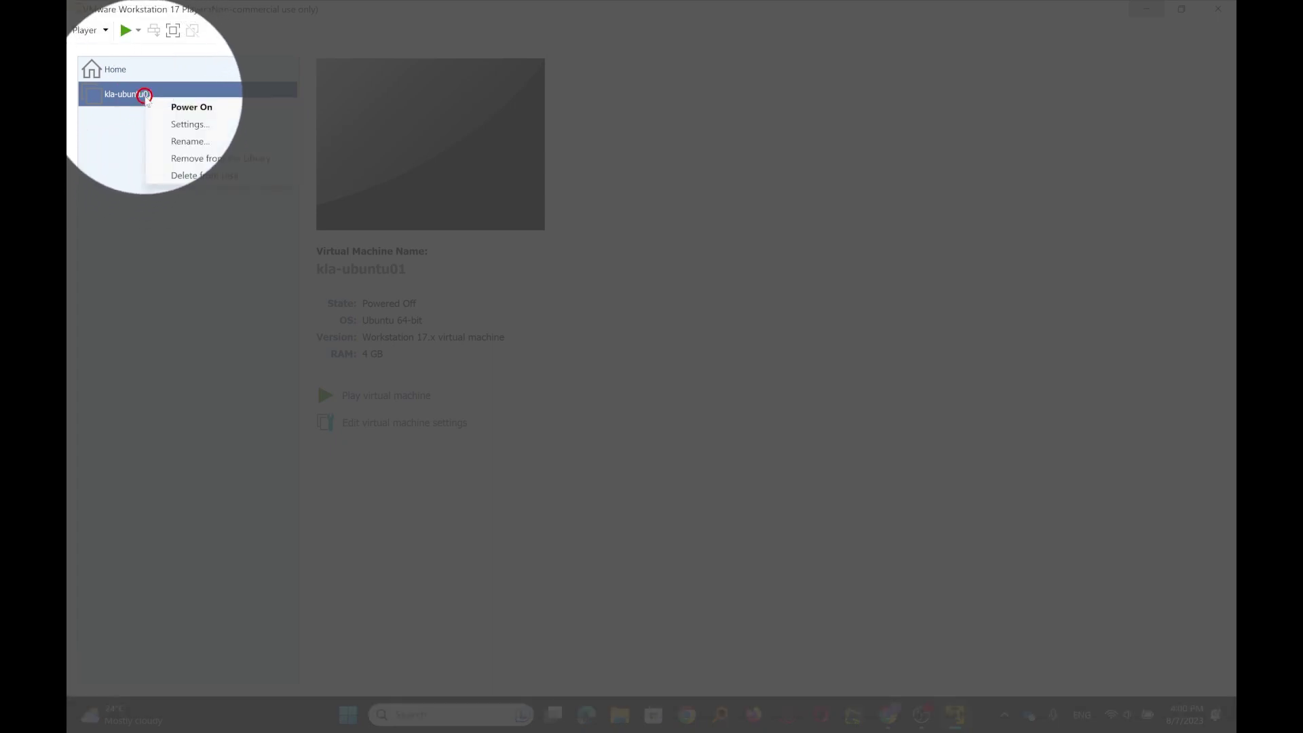
left_click(193, 111)
key("ctrl+s")
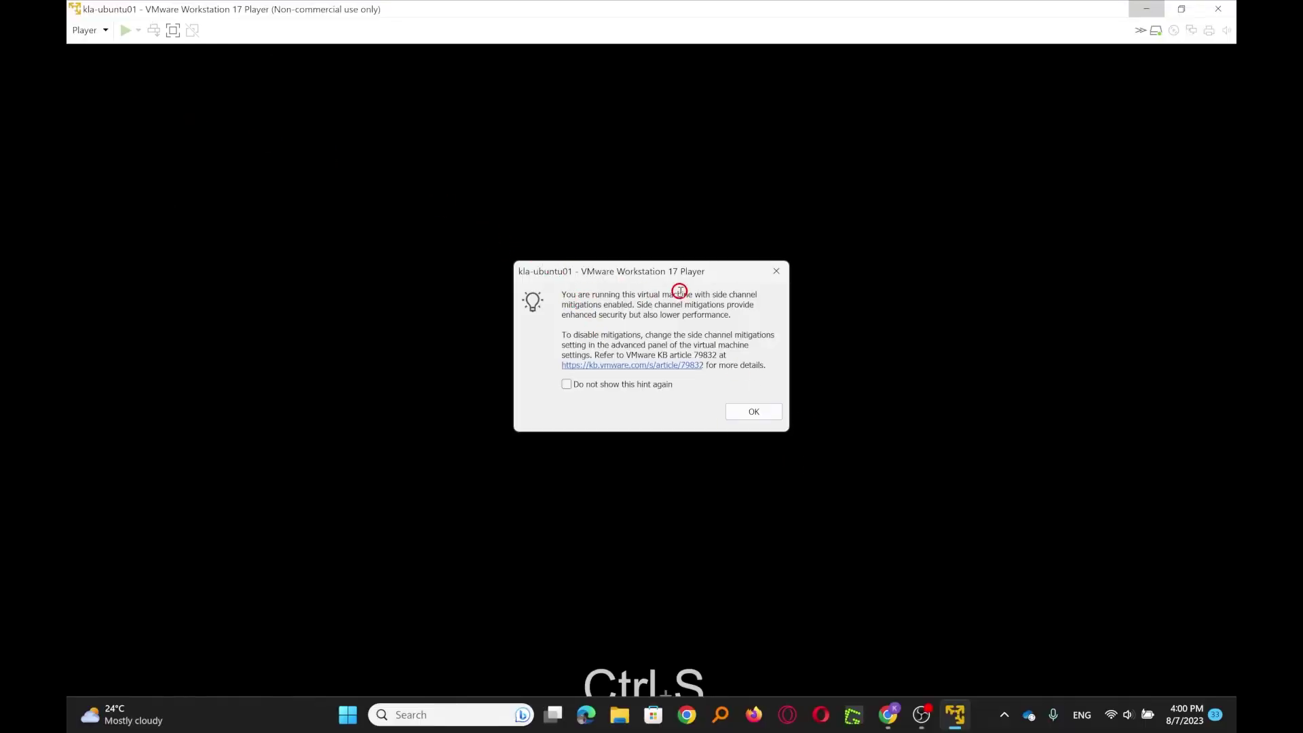
left_click(763, 415)
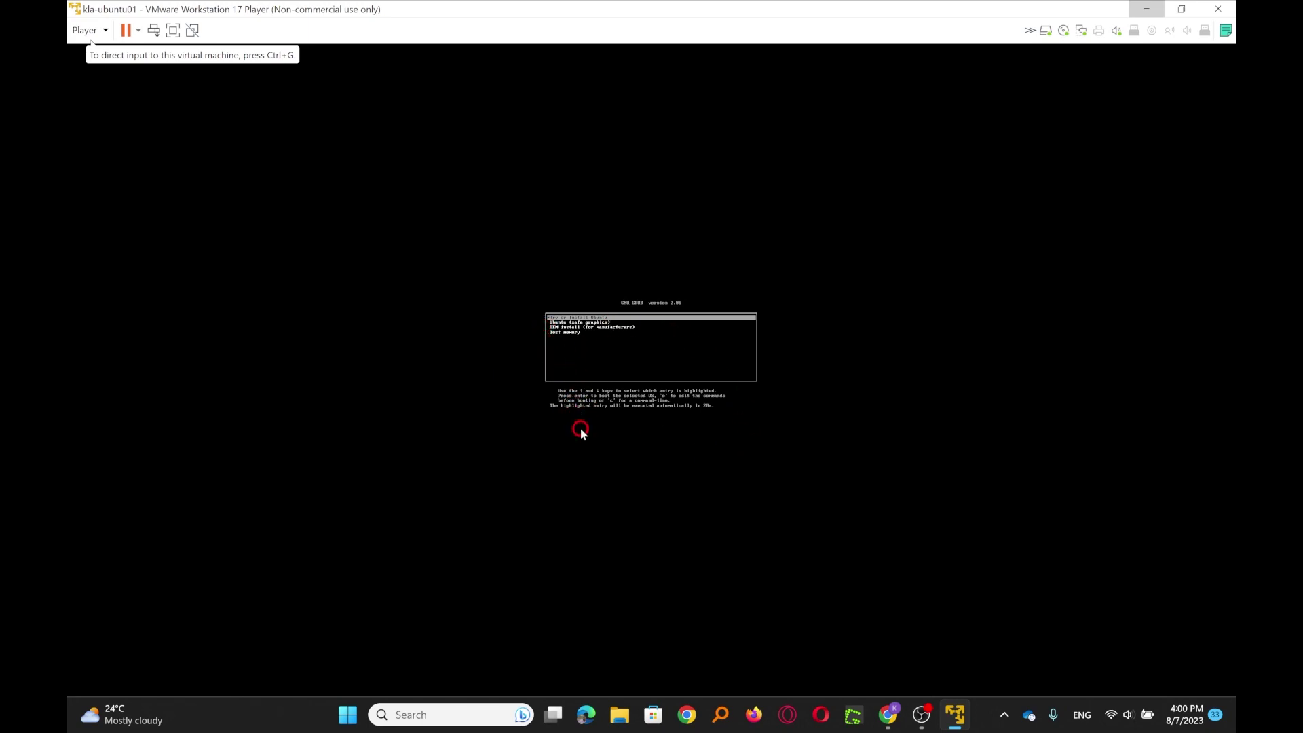
Direct input to the virtual machine and go through the entries of the GRUB boot menu.
left_click(657, 470)
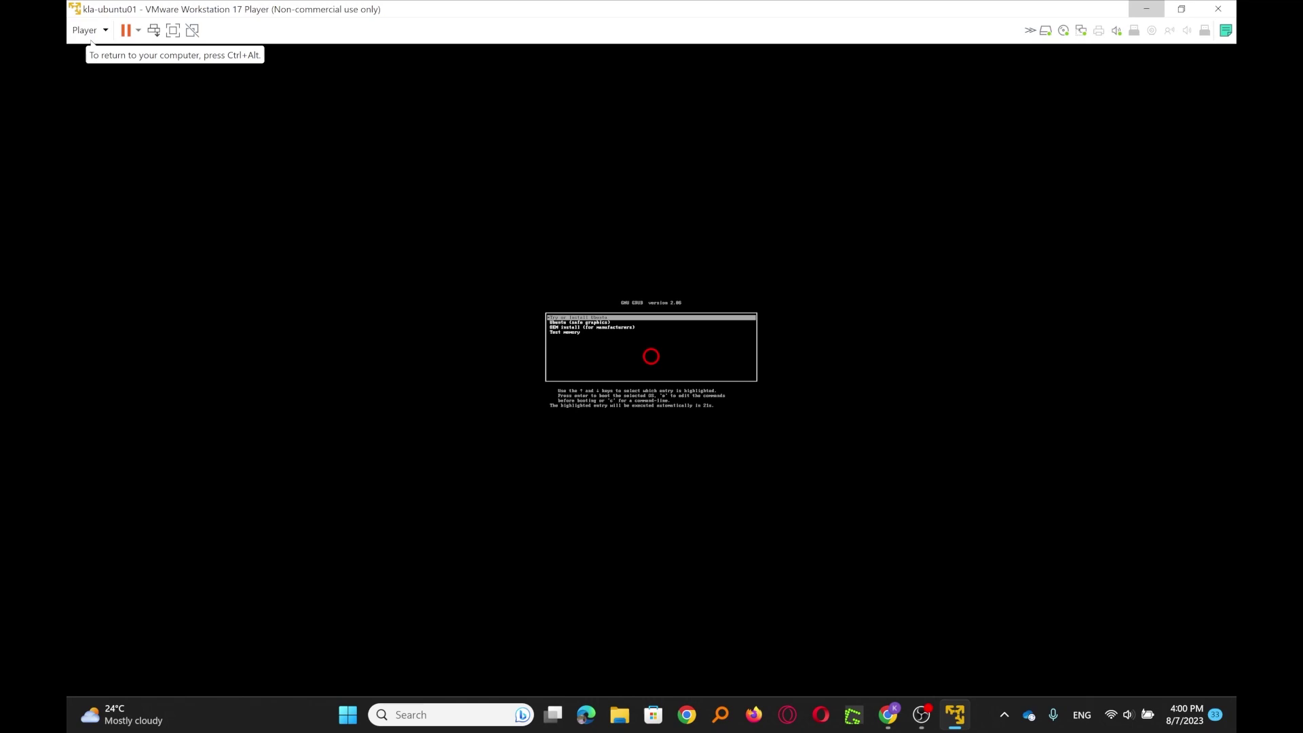
key("Down")
key("Down")
key("Down")
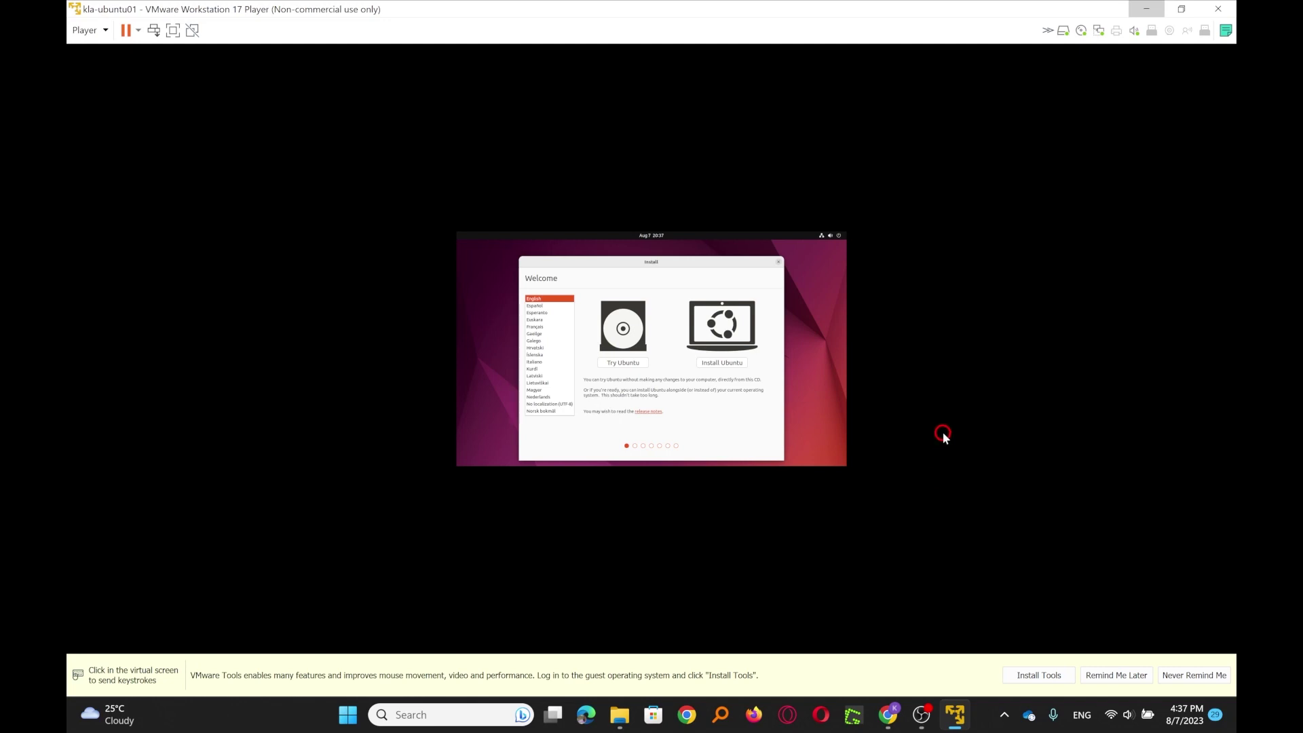
Release the pointer from the virtual machine and switch it to full screen.
left_click(923, 410)
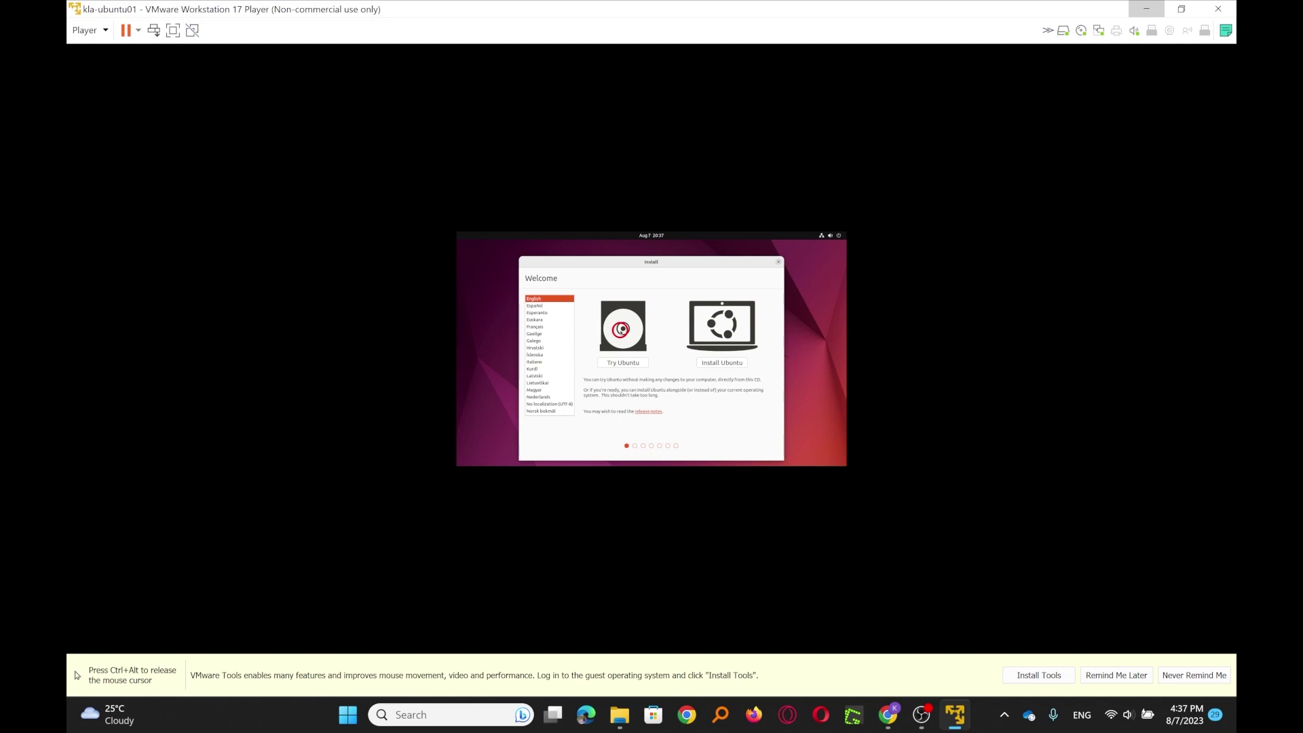
key("ctrl+alt")
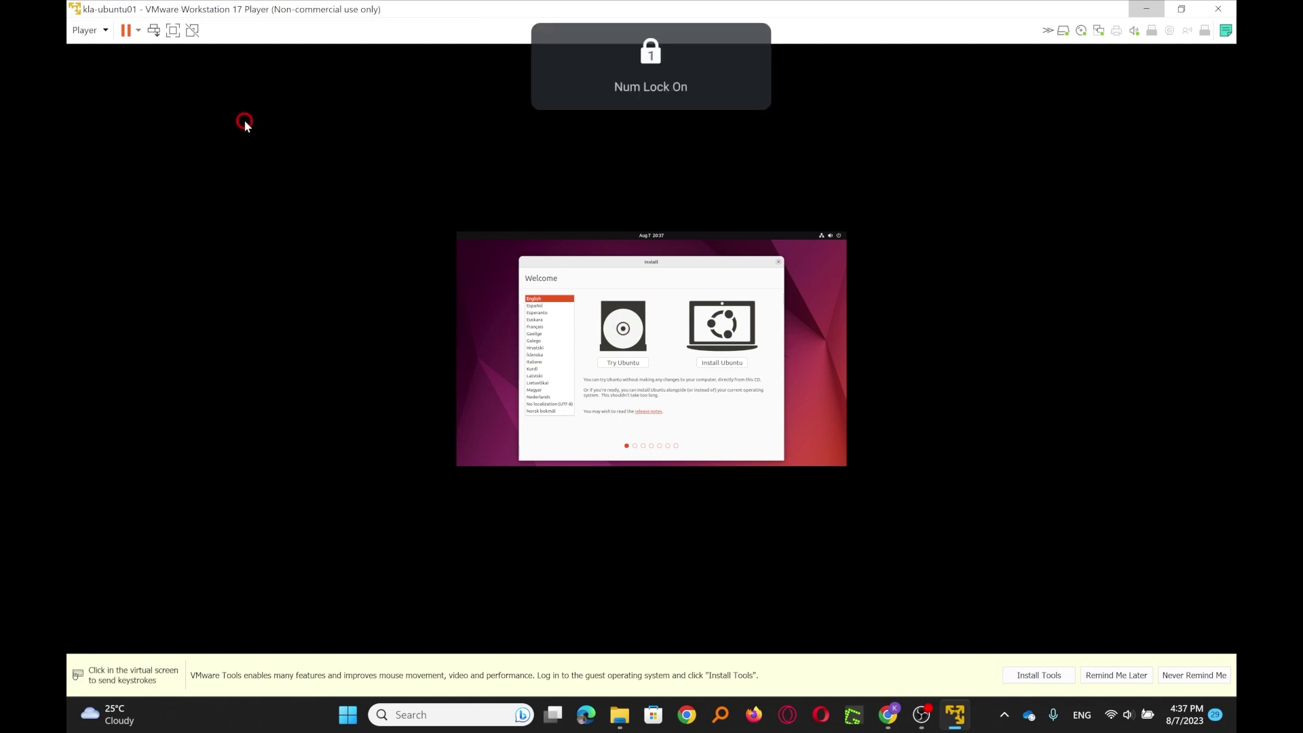
left_click(173, 30)
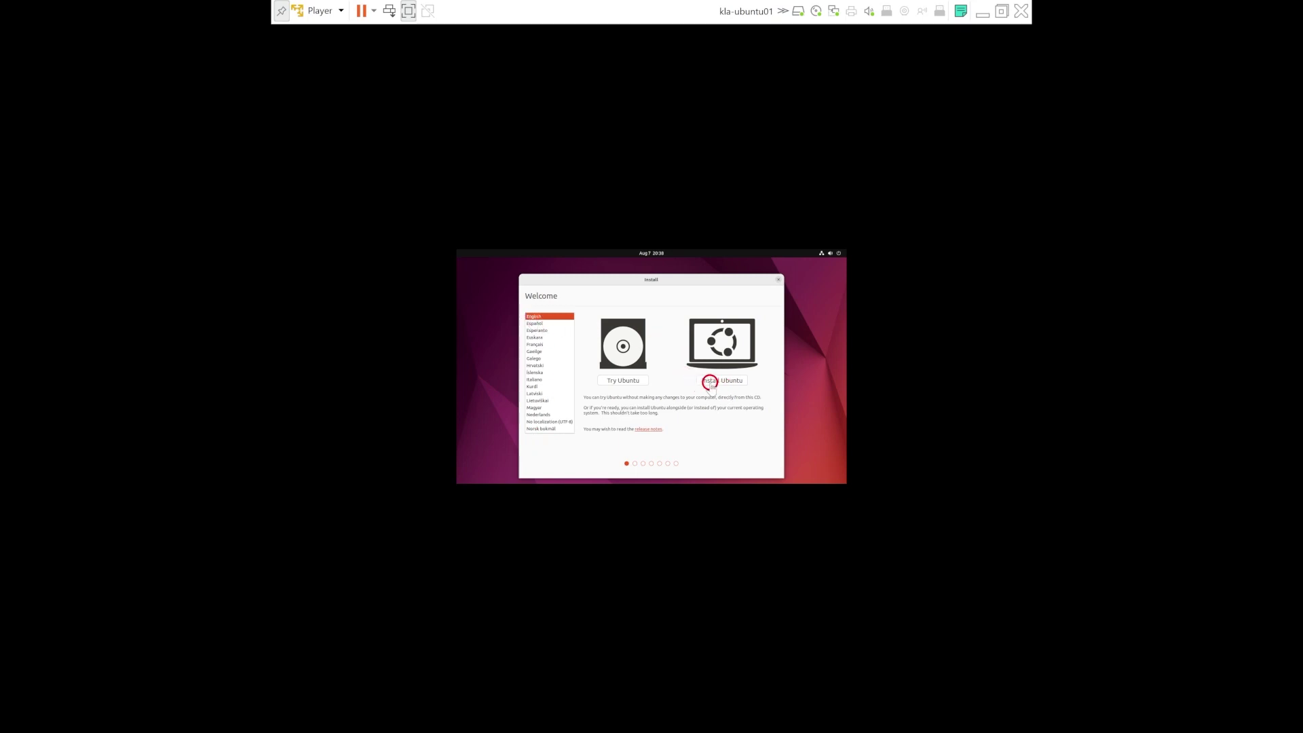
Start the Ubuntu installation in English and accept the English (US) keyboard layout.
key("Num_Lock")
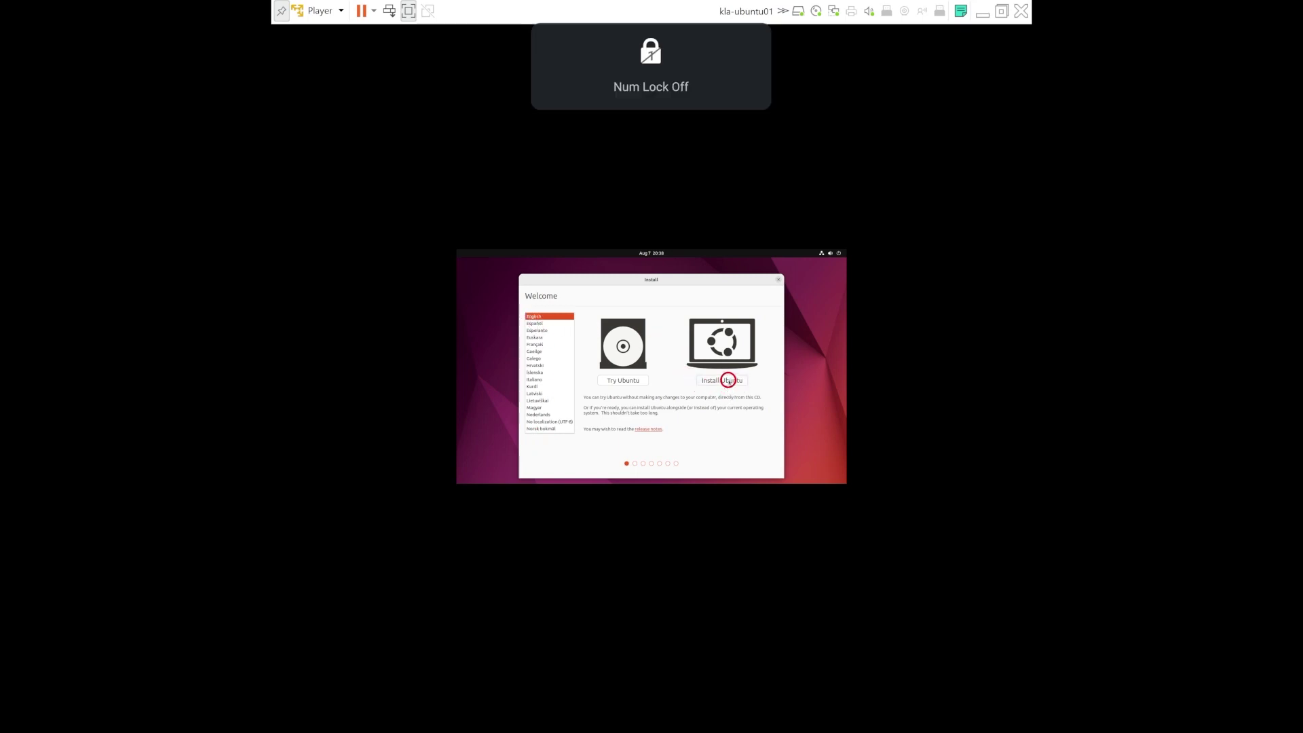
left_click(716, 382)
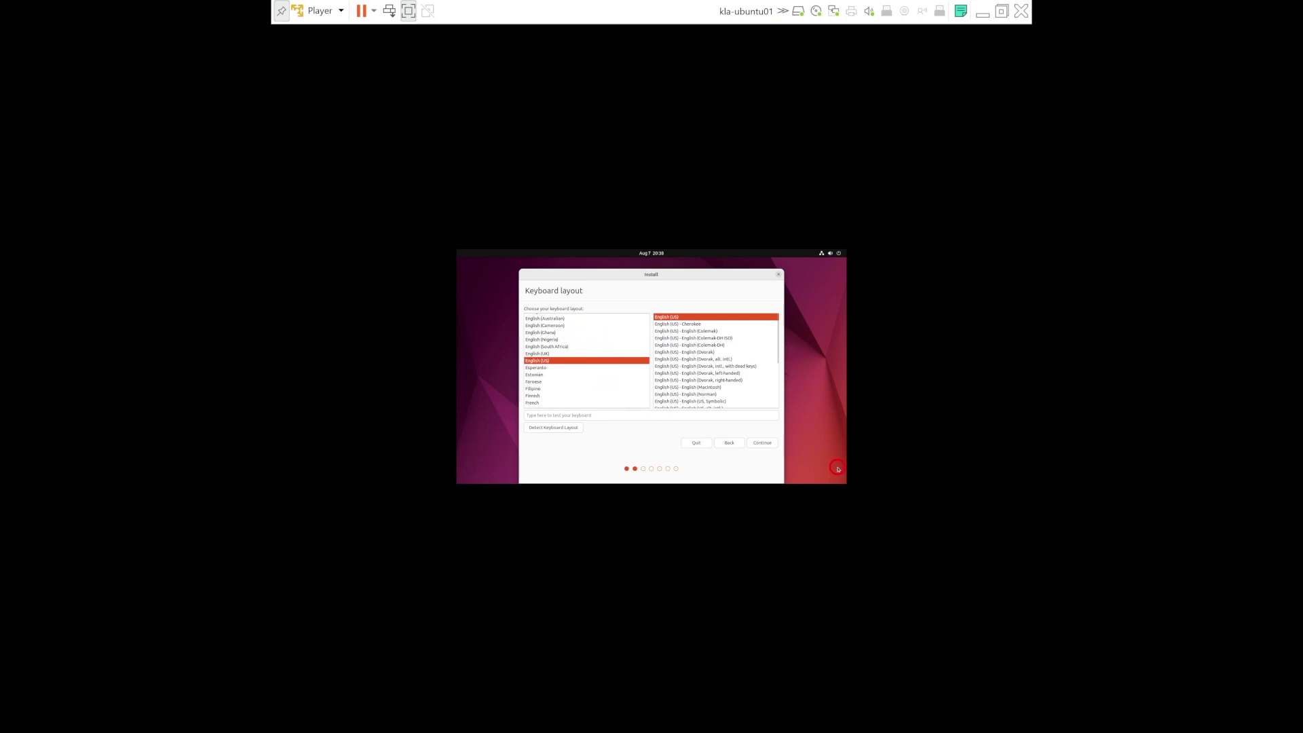
left_click(767, 444)
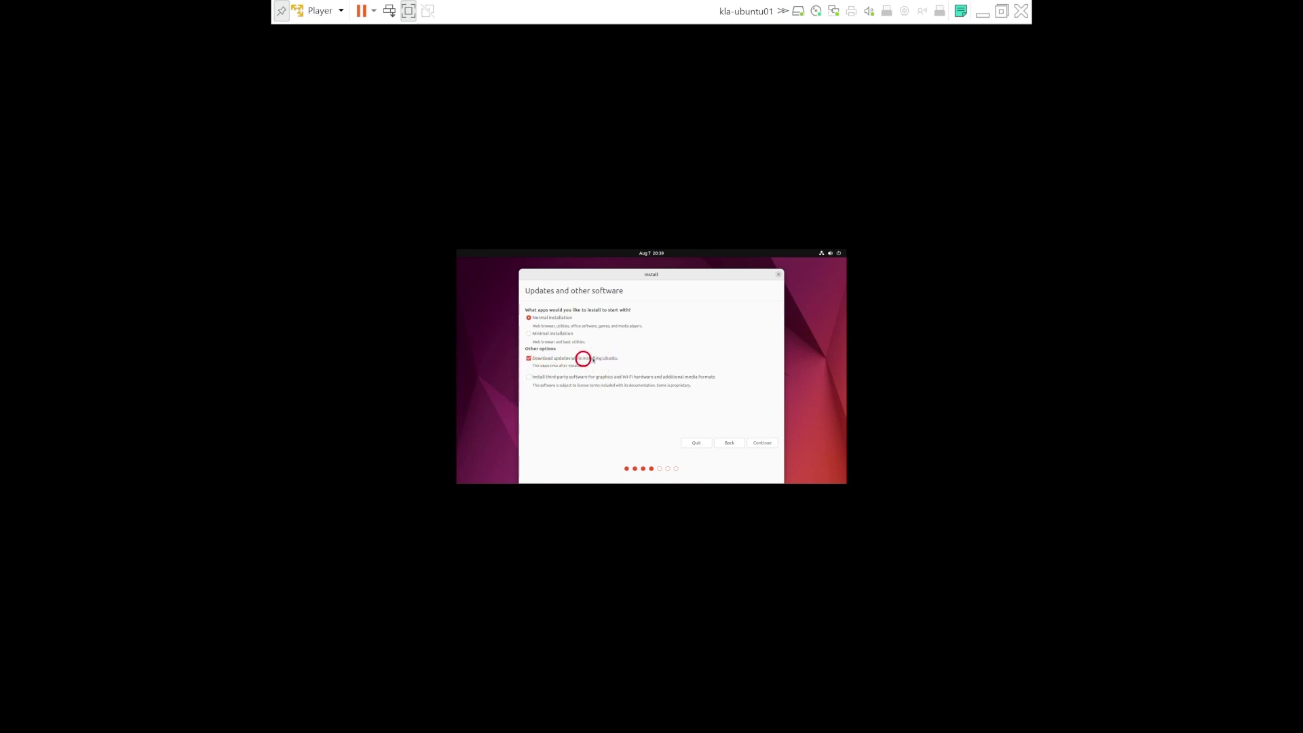
Keep Normal installation with update downloads turned off, and start installing with the "Erase disk and install Ubuntu" option.
left_click(530, 359)
key("Num_Lock")
left_click(763, 444)
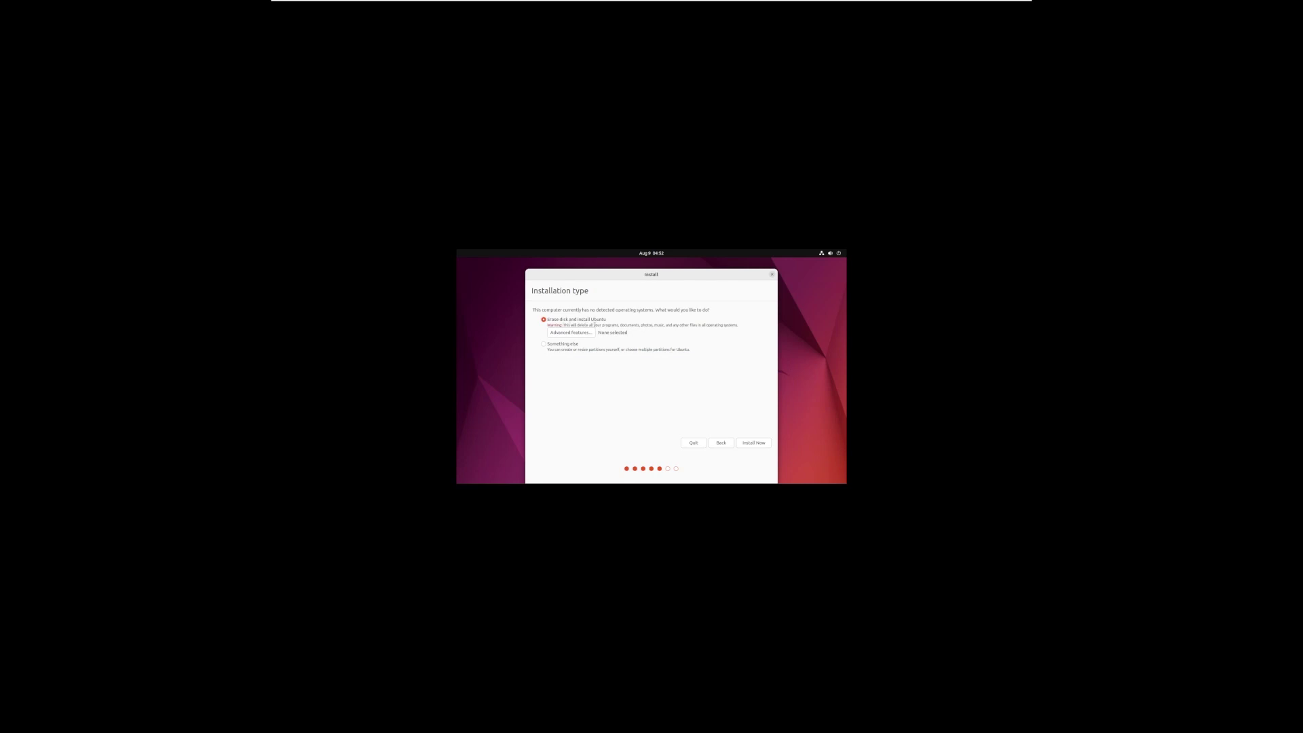
left_click(756, 446)
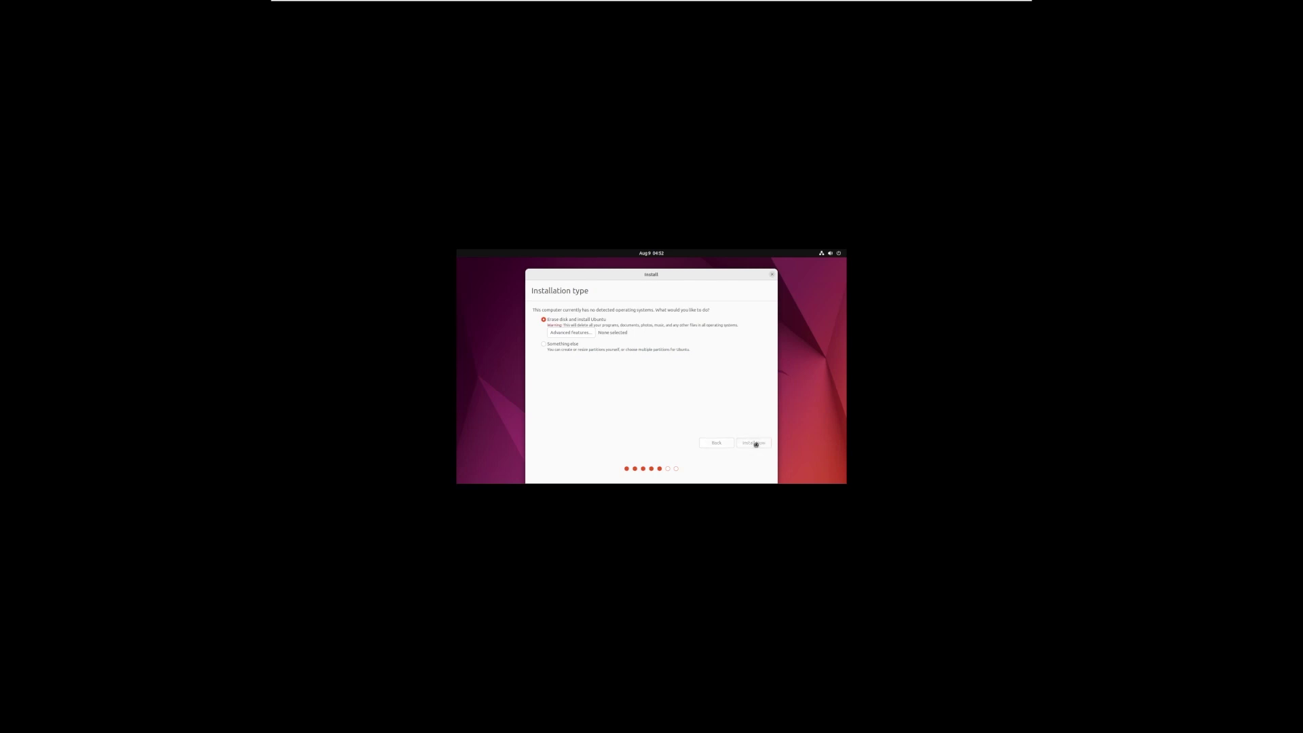